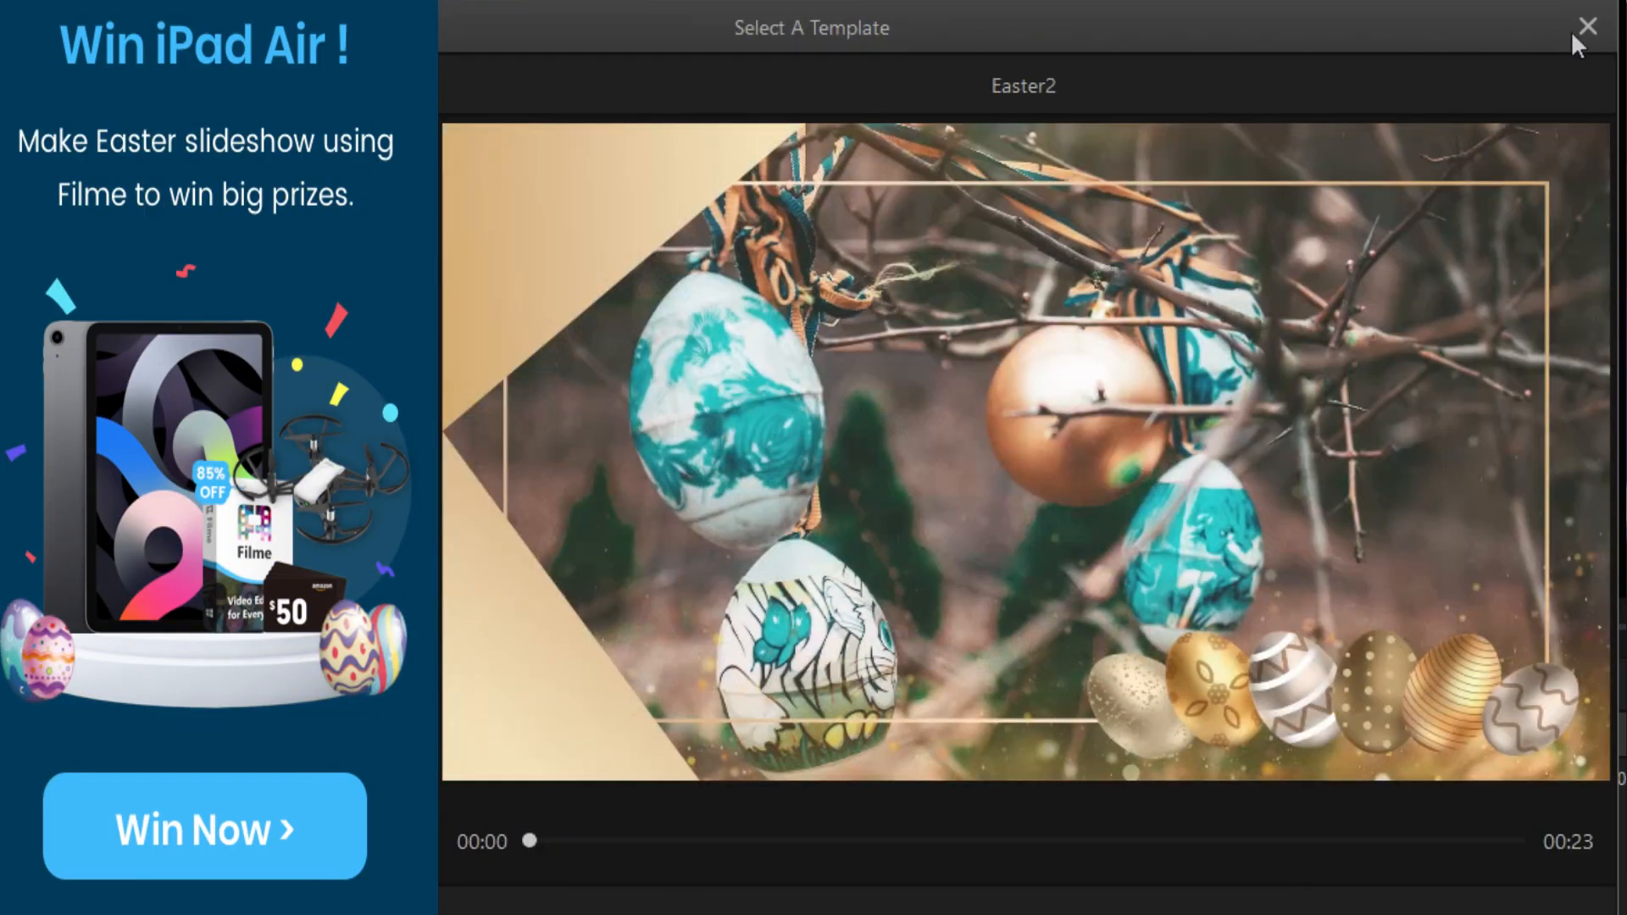
left_click(1585, 28)
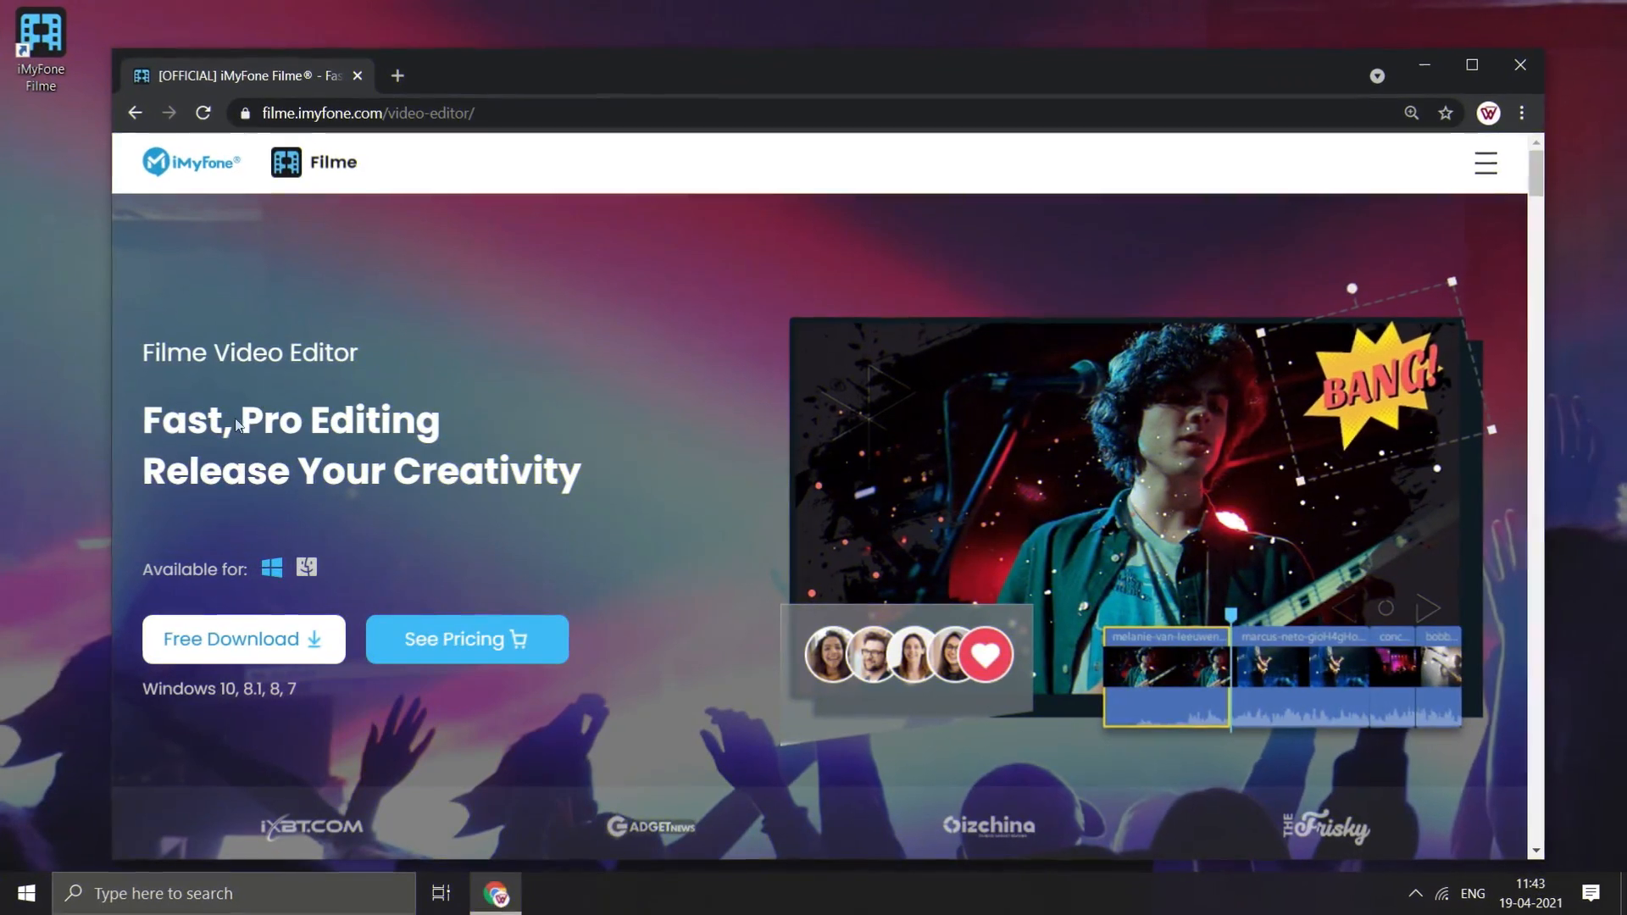
- Examine the Import, Rotate, Edit and Adjust Speed demos in the web page's basic editing section
scroll(528, 494, "down", 10)
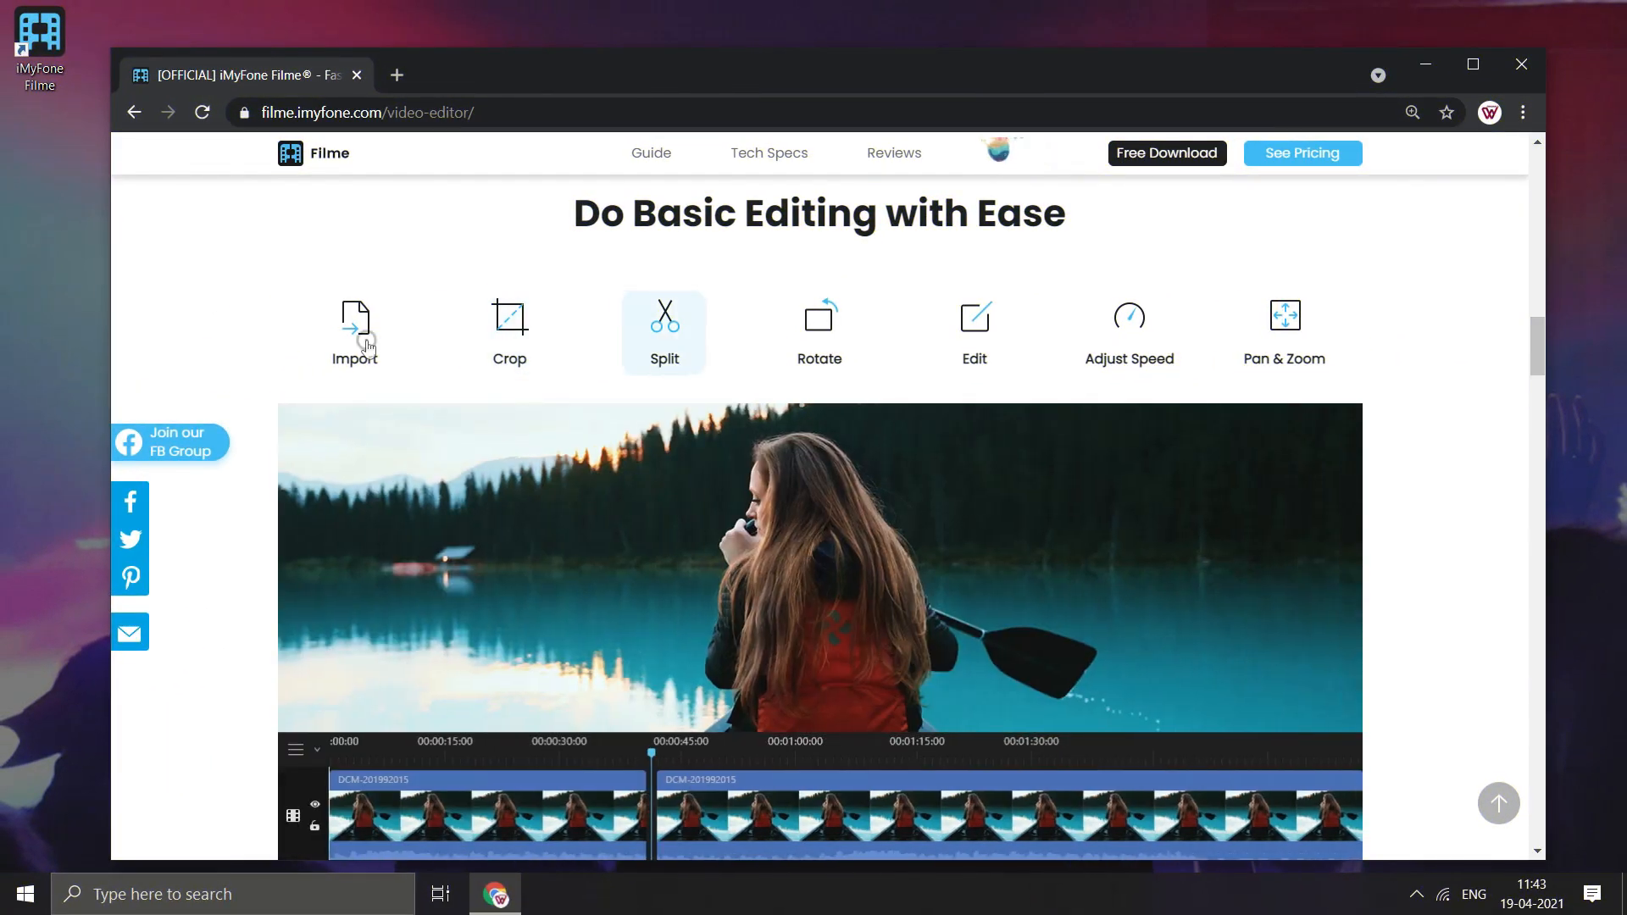
left_click(366, 344)
left_click(844, 340)
left_click(966, 338)
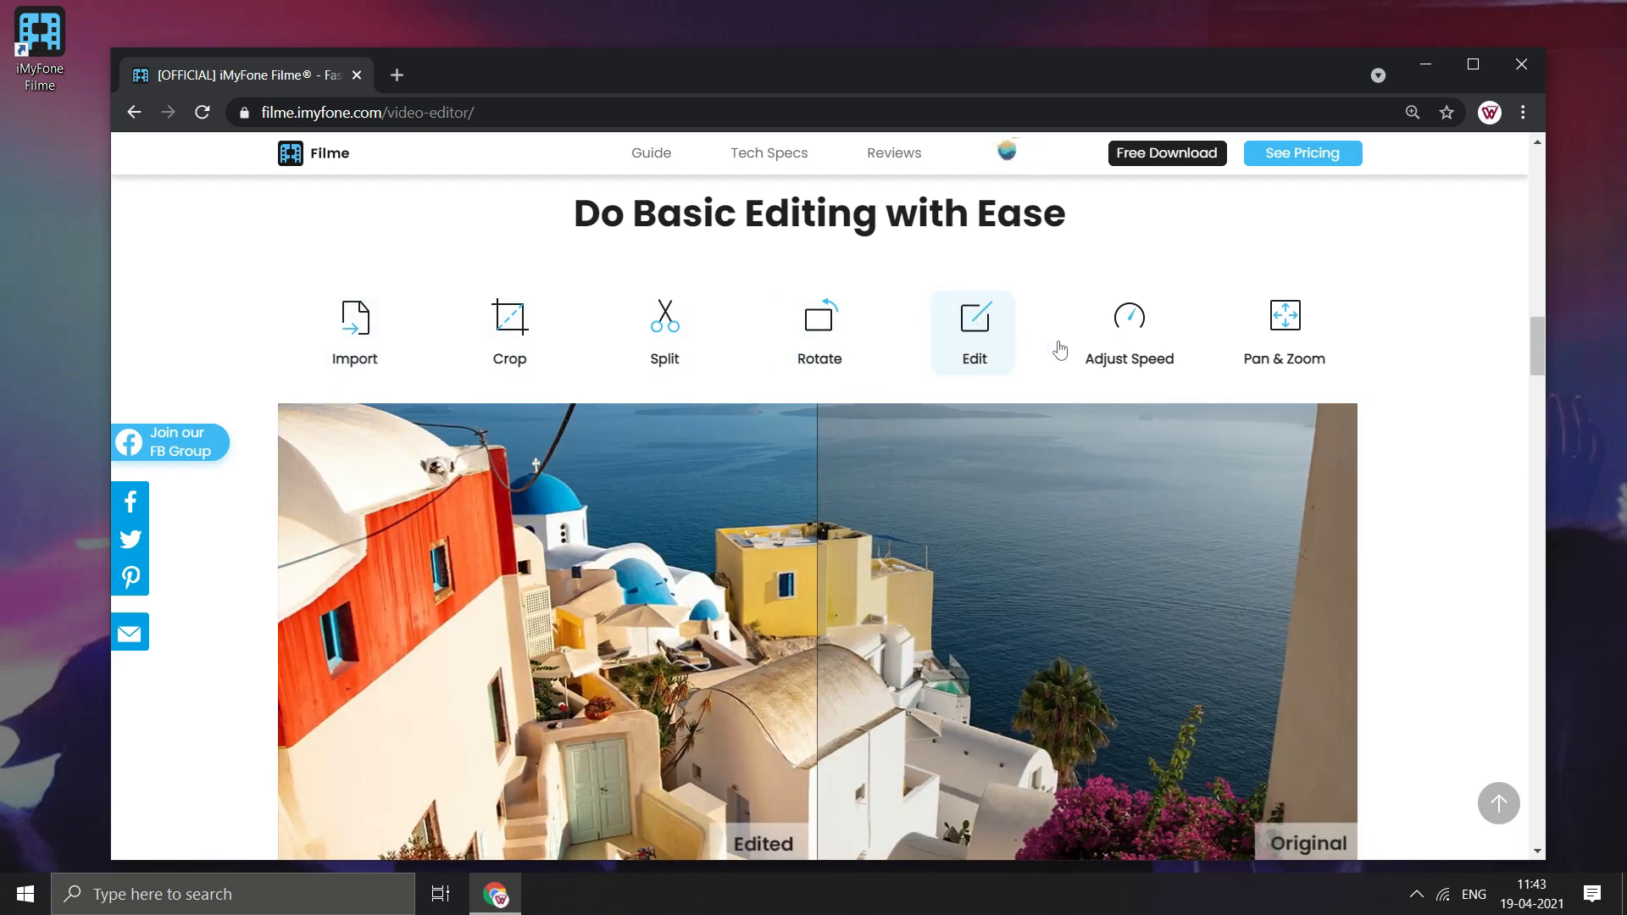
left_click(1138, 357)
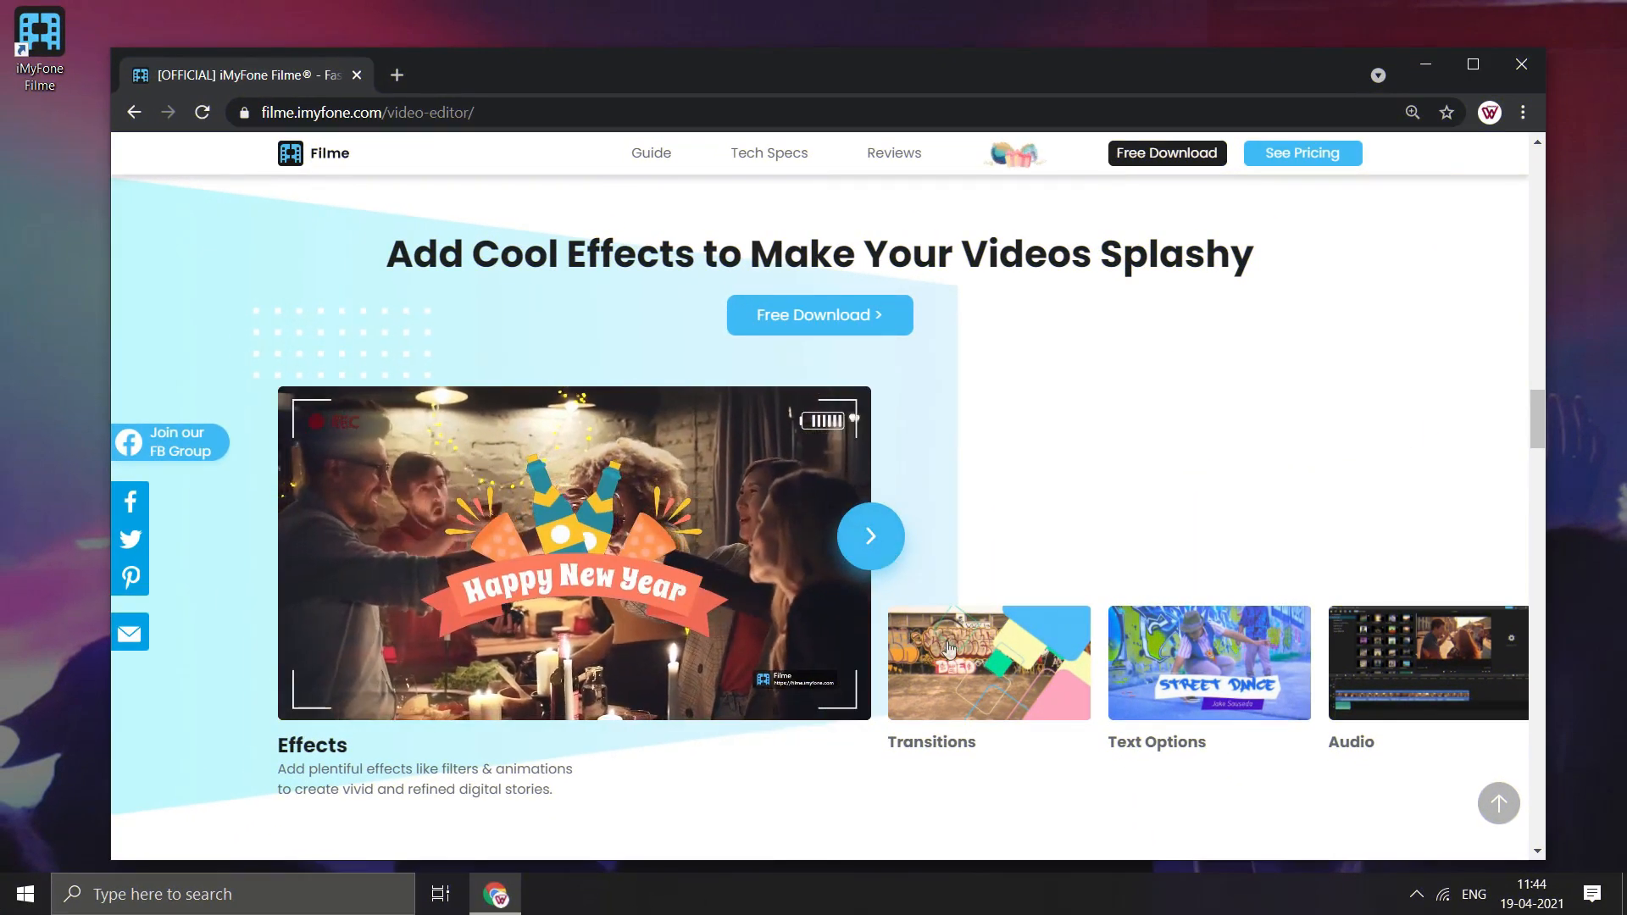
- Browse the cool effects showcase from Transitions through Text Options, Audio and Picture-in-Picture to Screen Recording
left_click(1014, 684)
left_click(1013, 685)
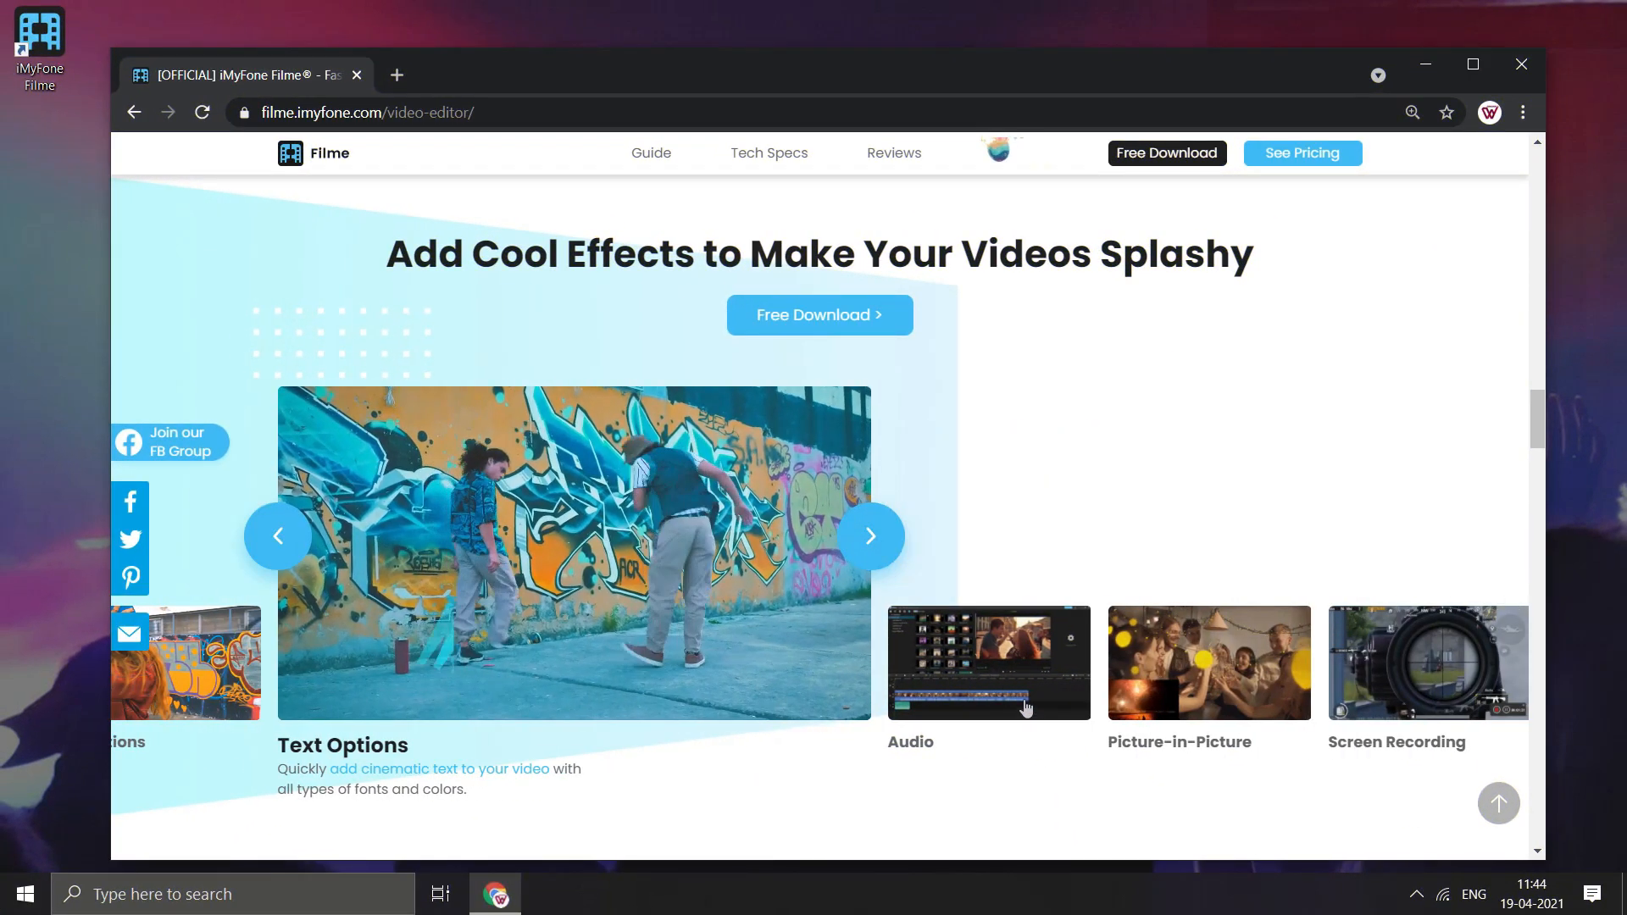
left_click(1024, 704)
left_click(1025, 706)
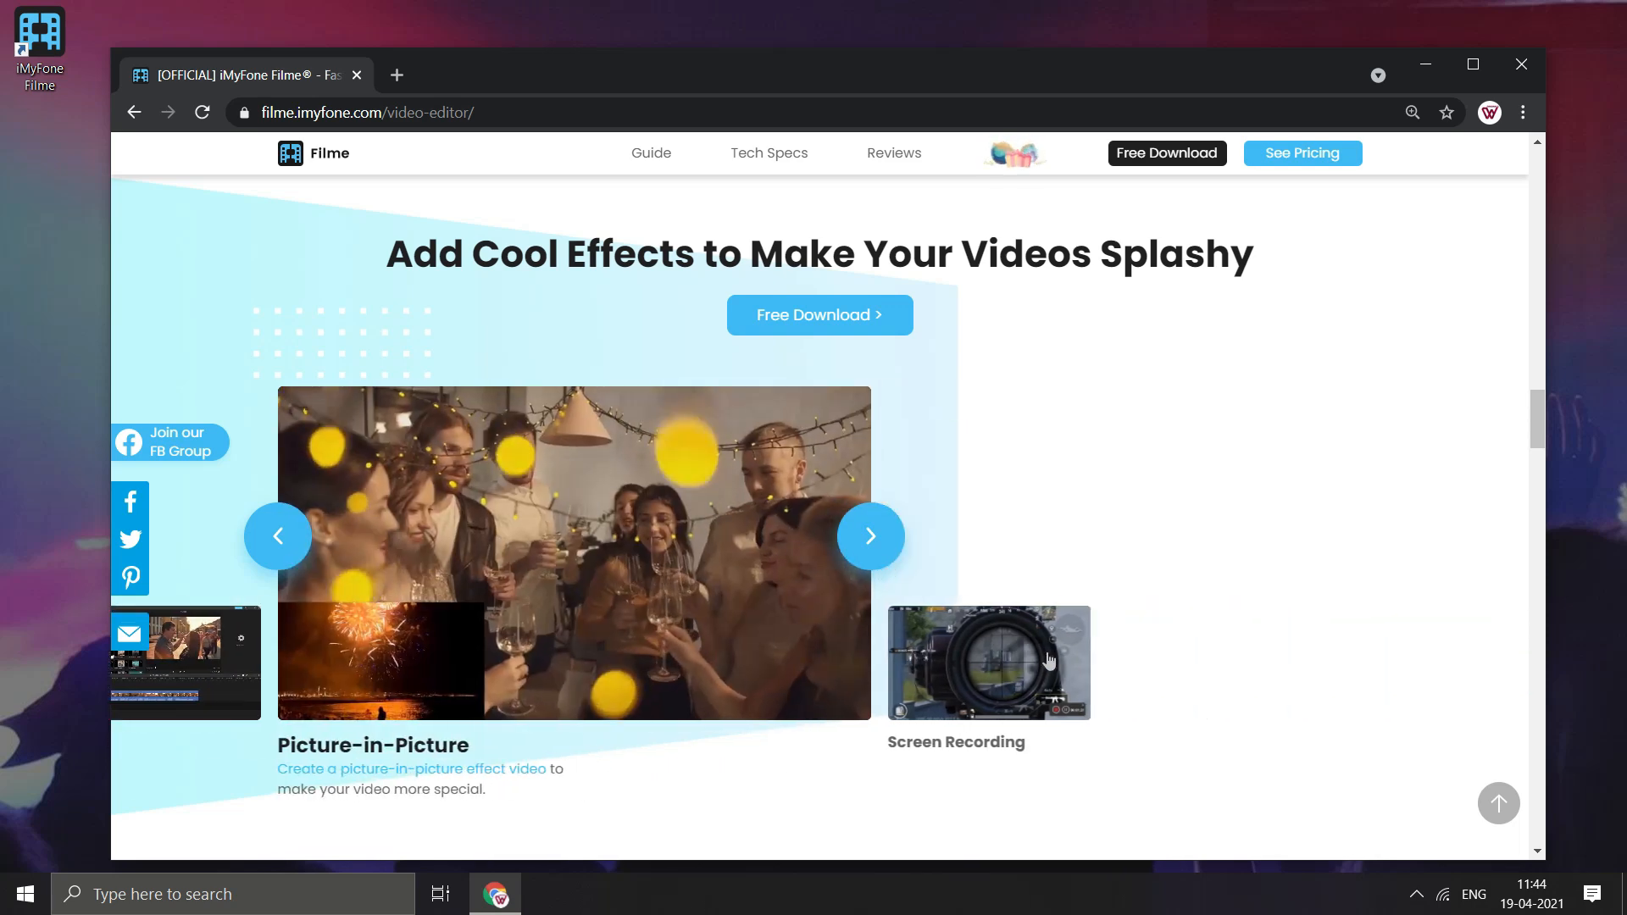
left_click(1046, 674)
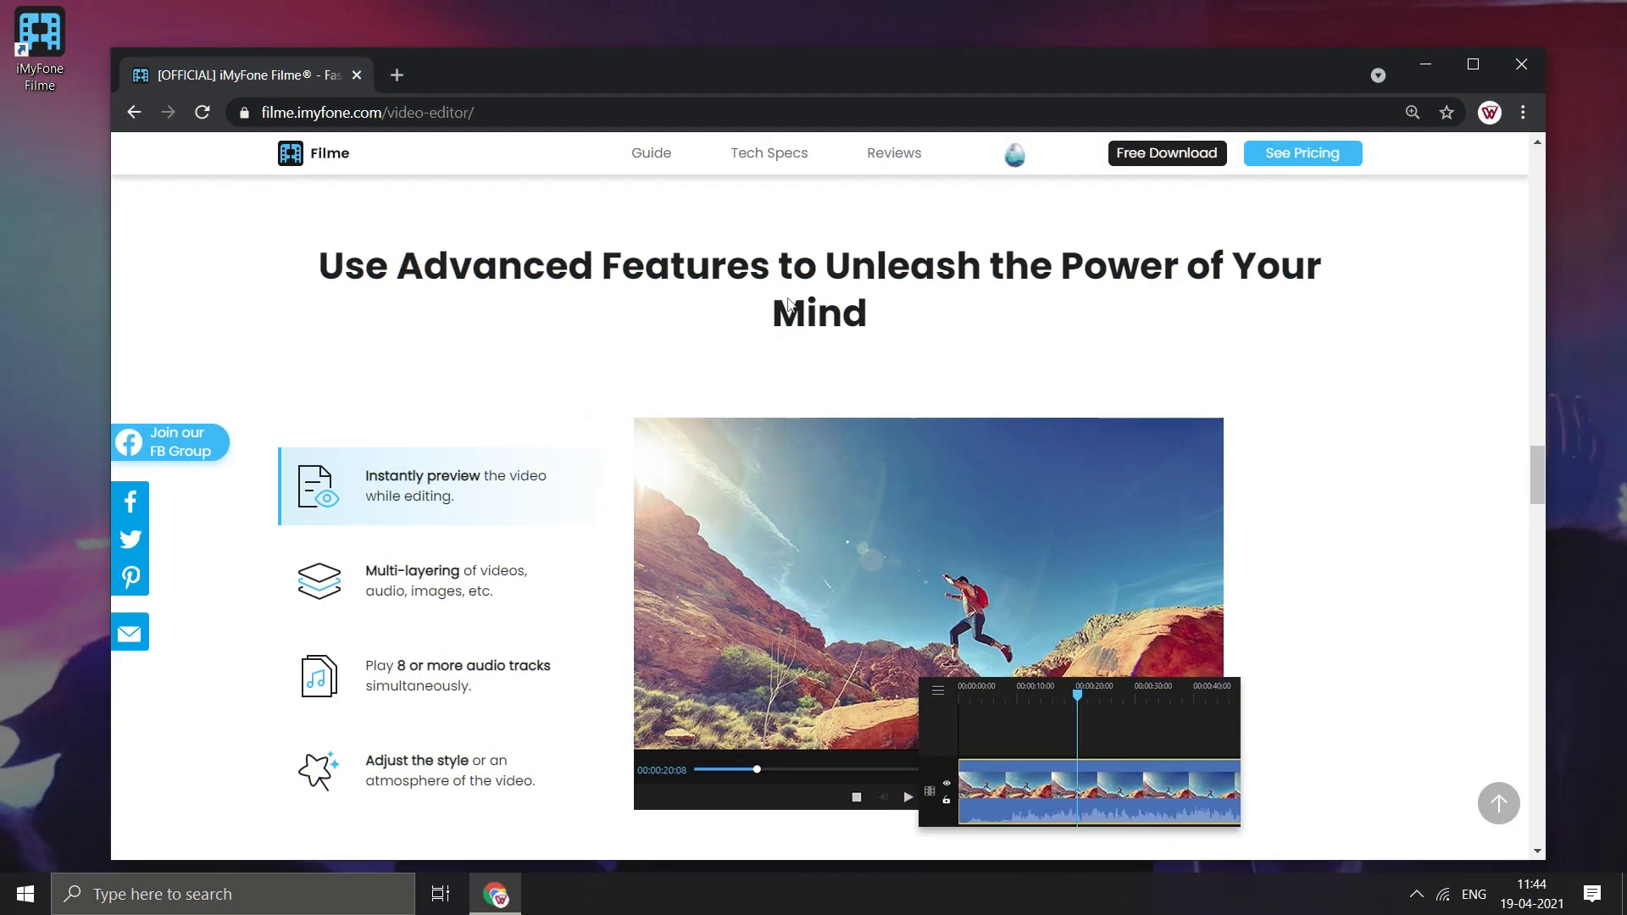
- Examine the multi-layering, audio tracks and style adjustment features, and the Fast Video Mode slideshow section
left_click(381, 583)
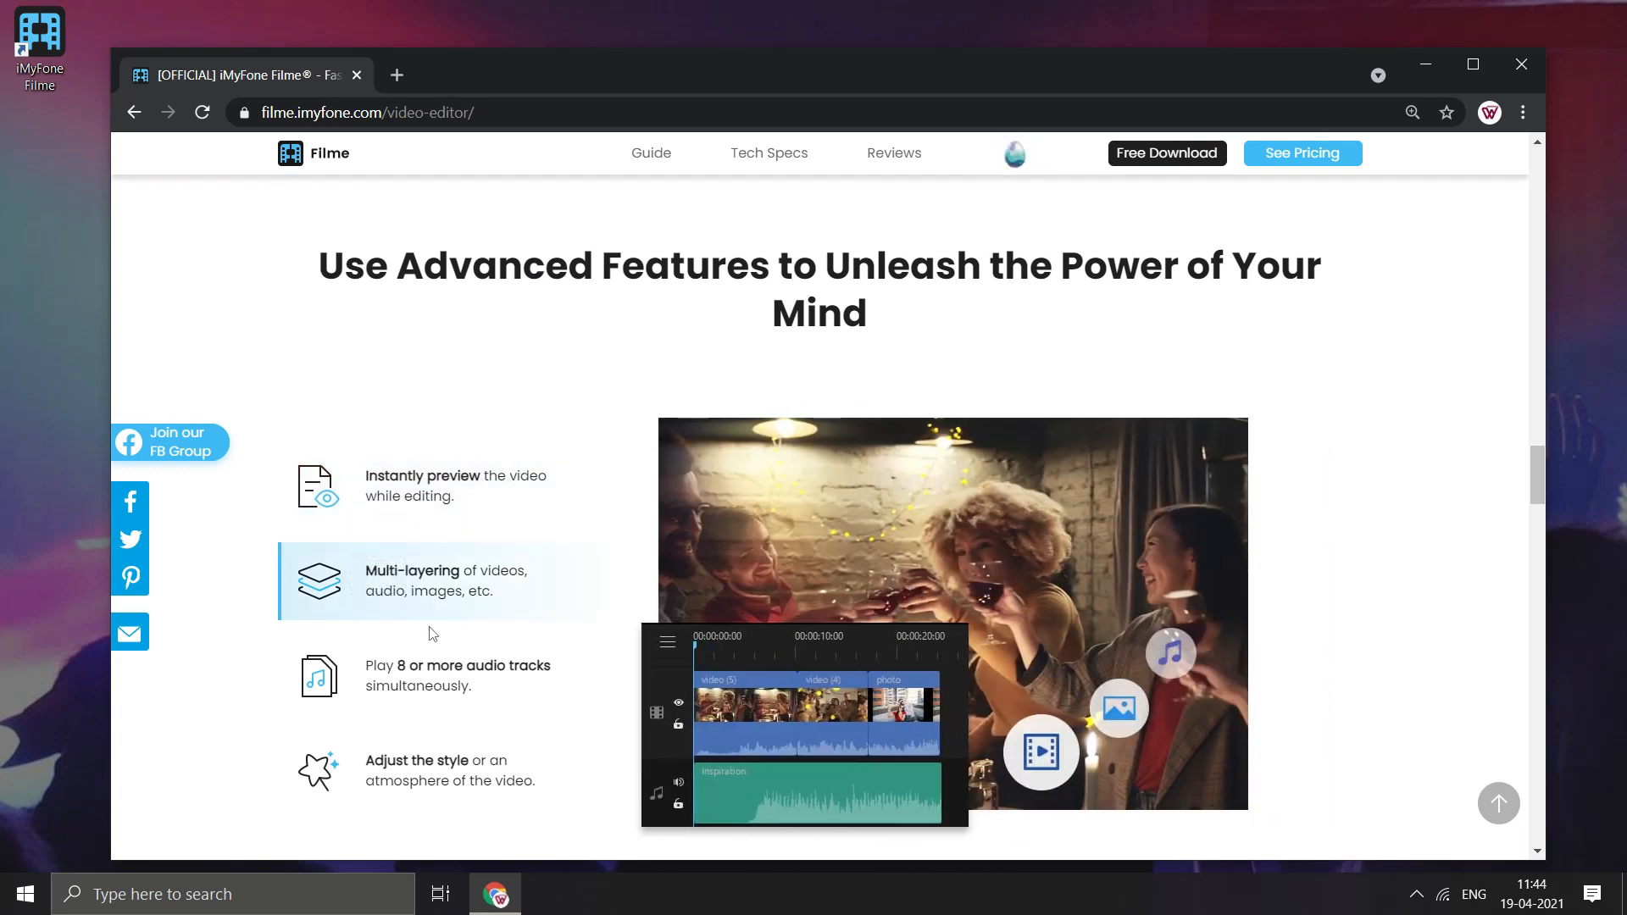
left_click(430, 676)
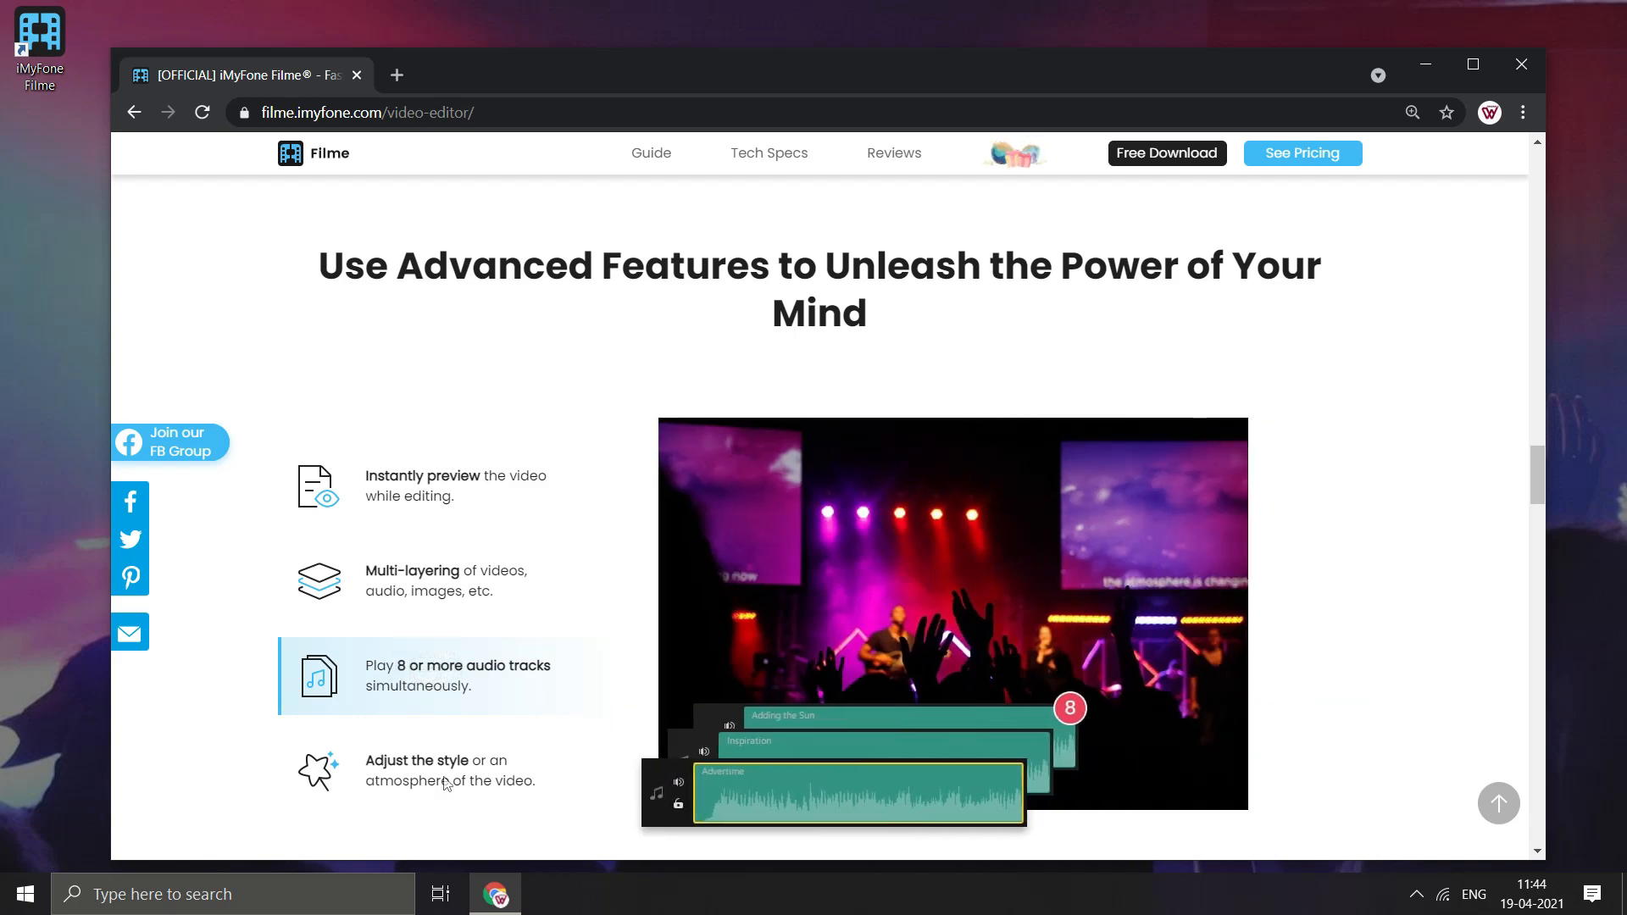
left_click(427, 785)
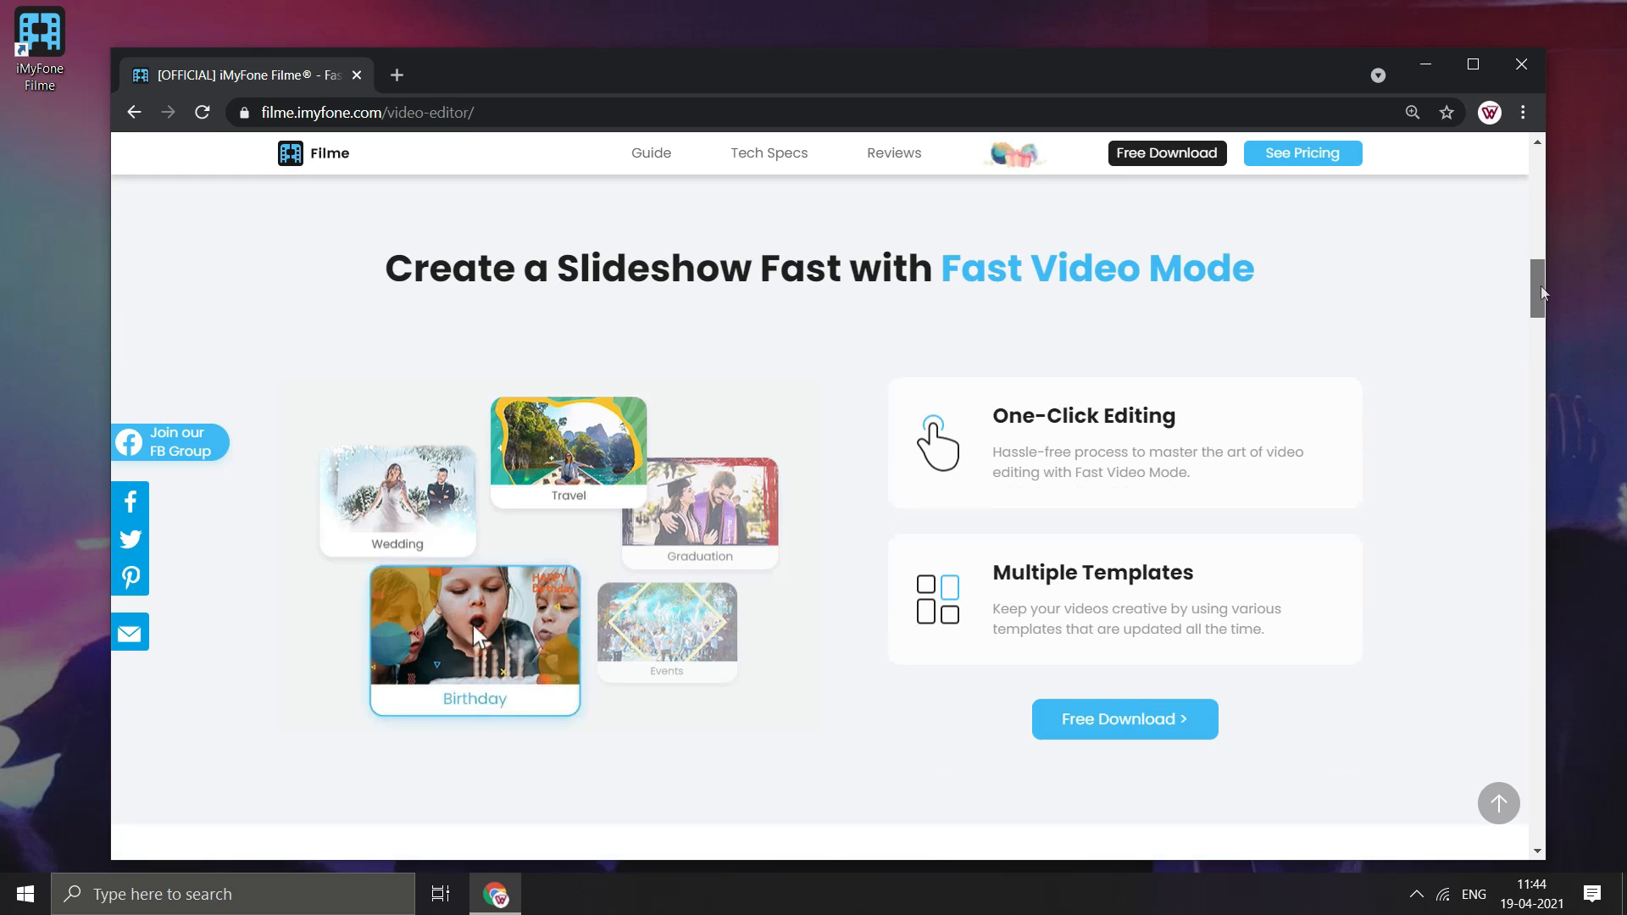
left_click_drag(1541, 287, 1542, 285)
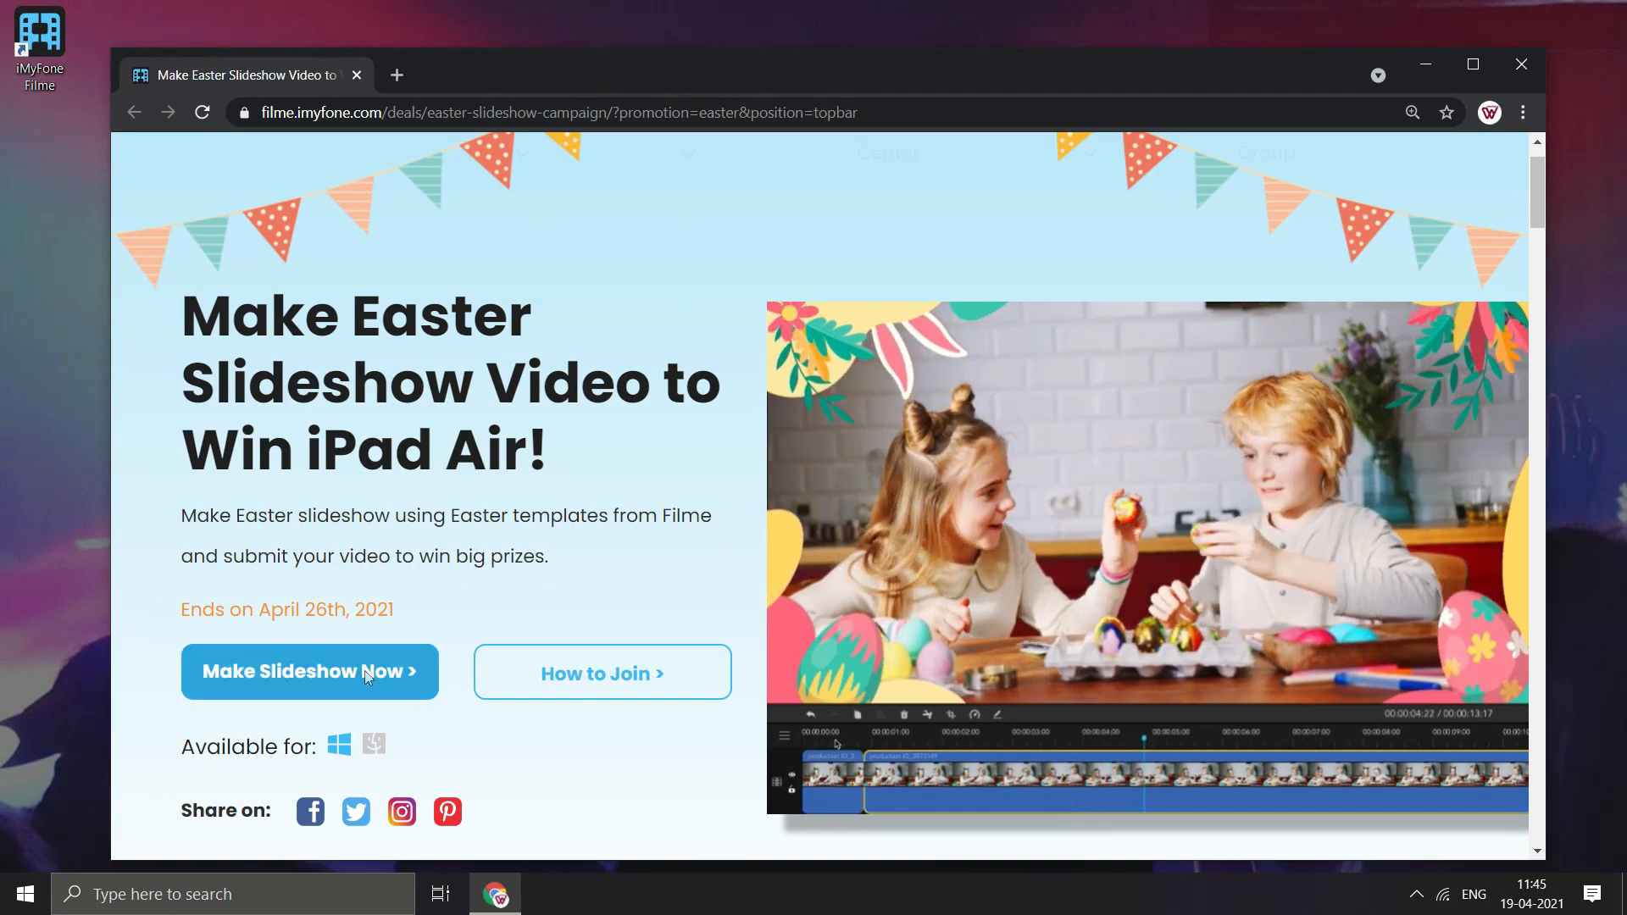
- Download filme_setup.exe from the Easter slideshow campaign page and install the Filme video editor
left_click(506, 692)
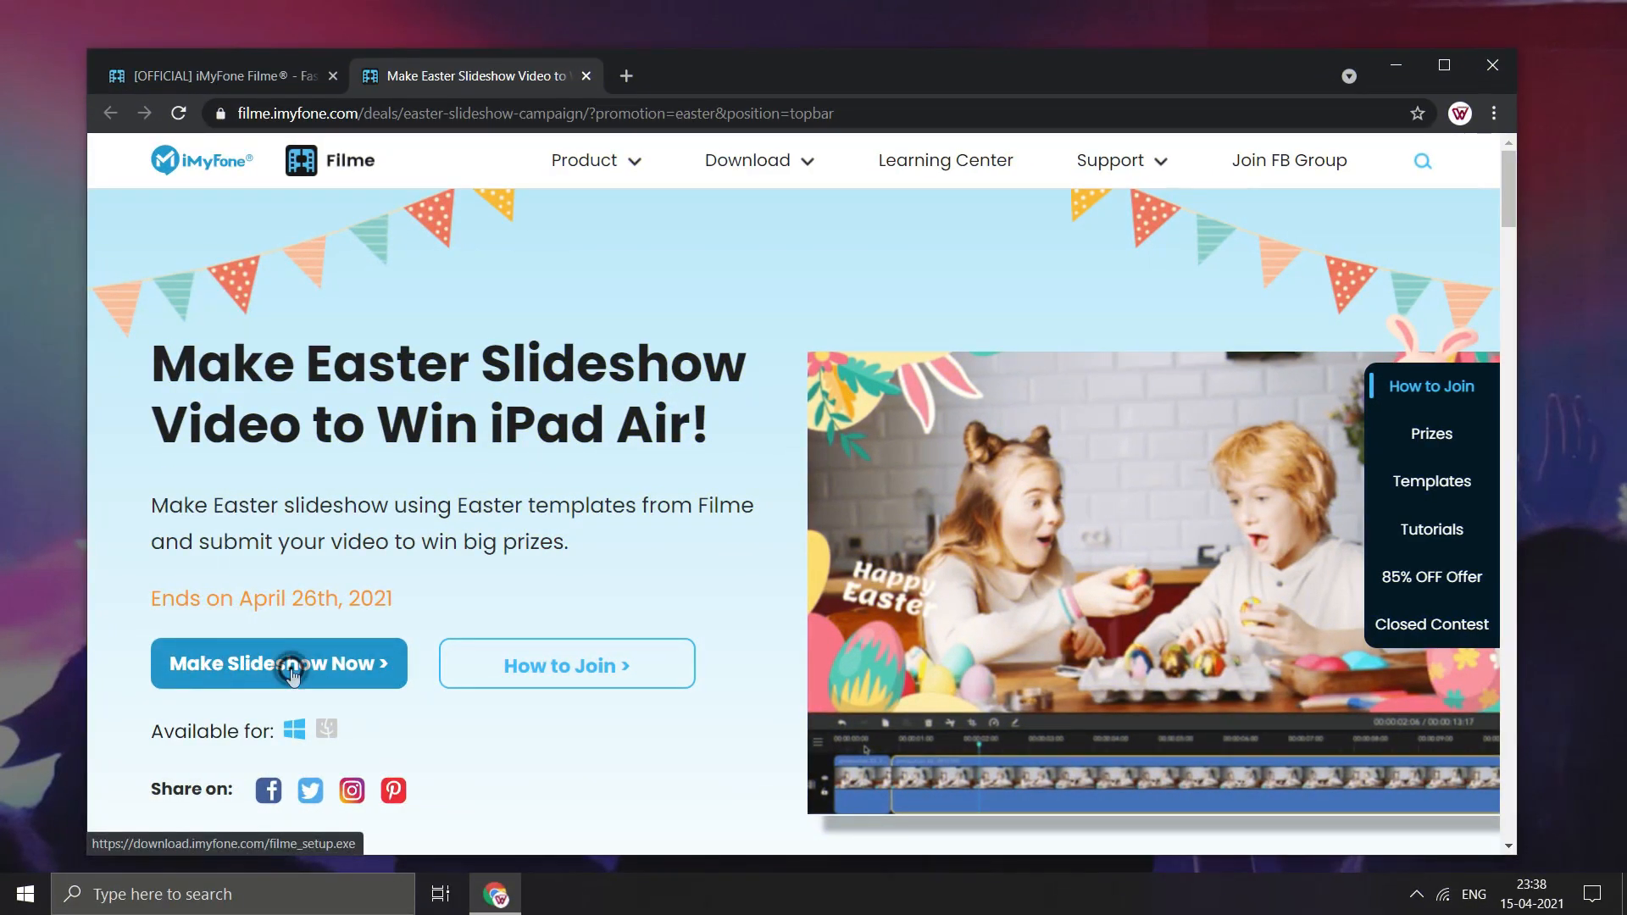
left_click(291, 670)
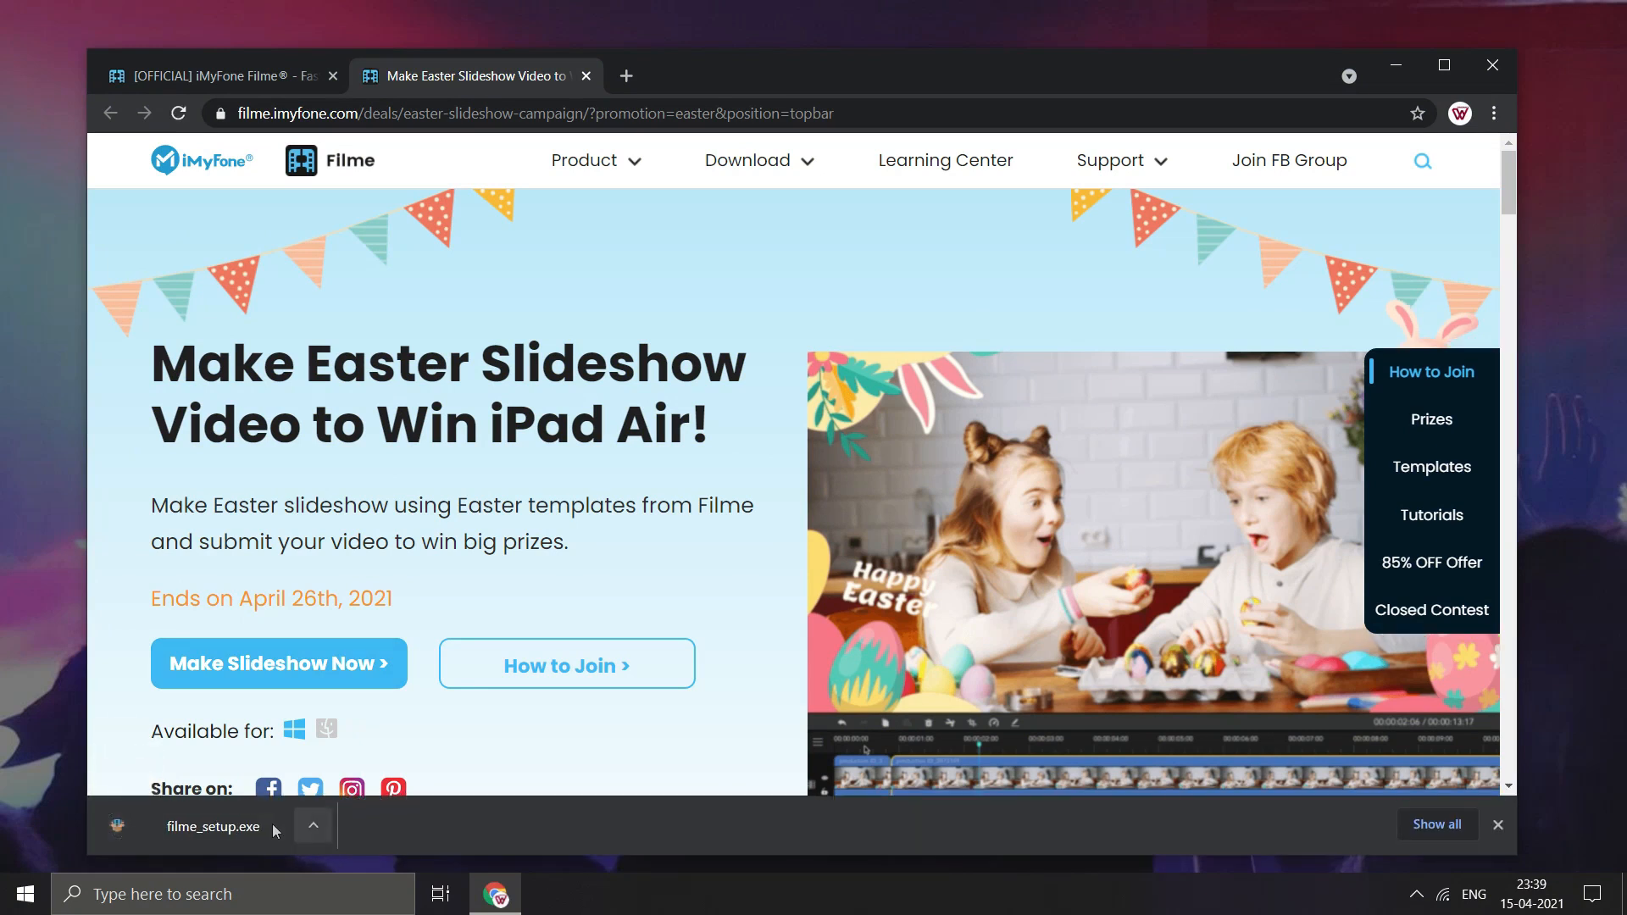
left_click(1396, 66)
left_click(777, 480)
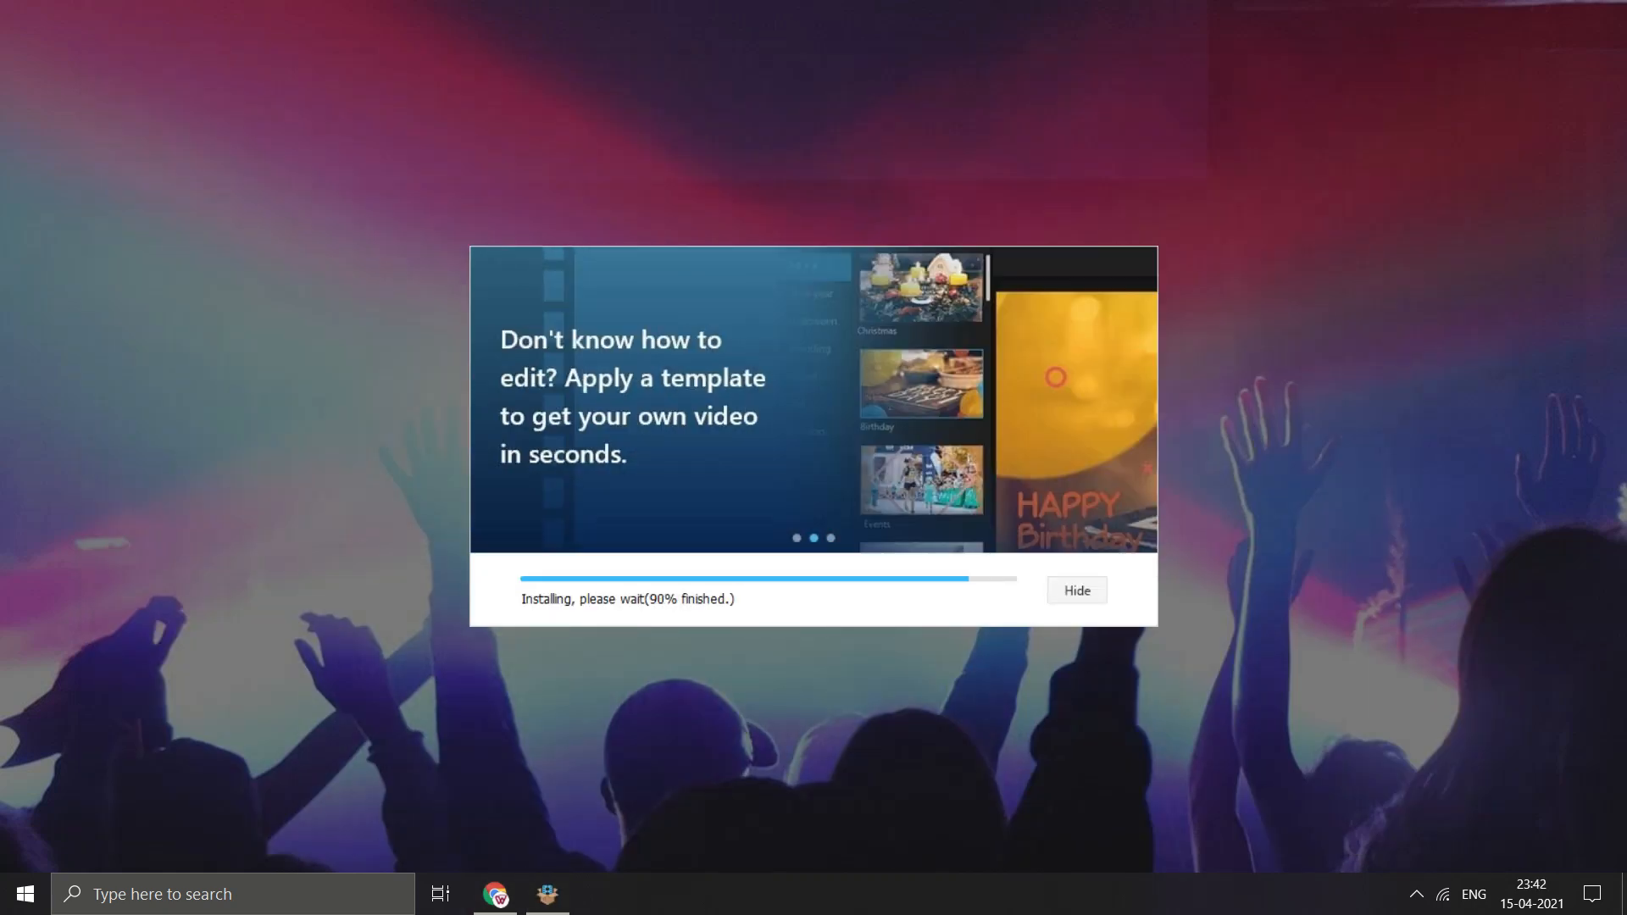
left_click(779, 479)
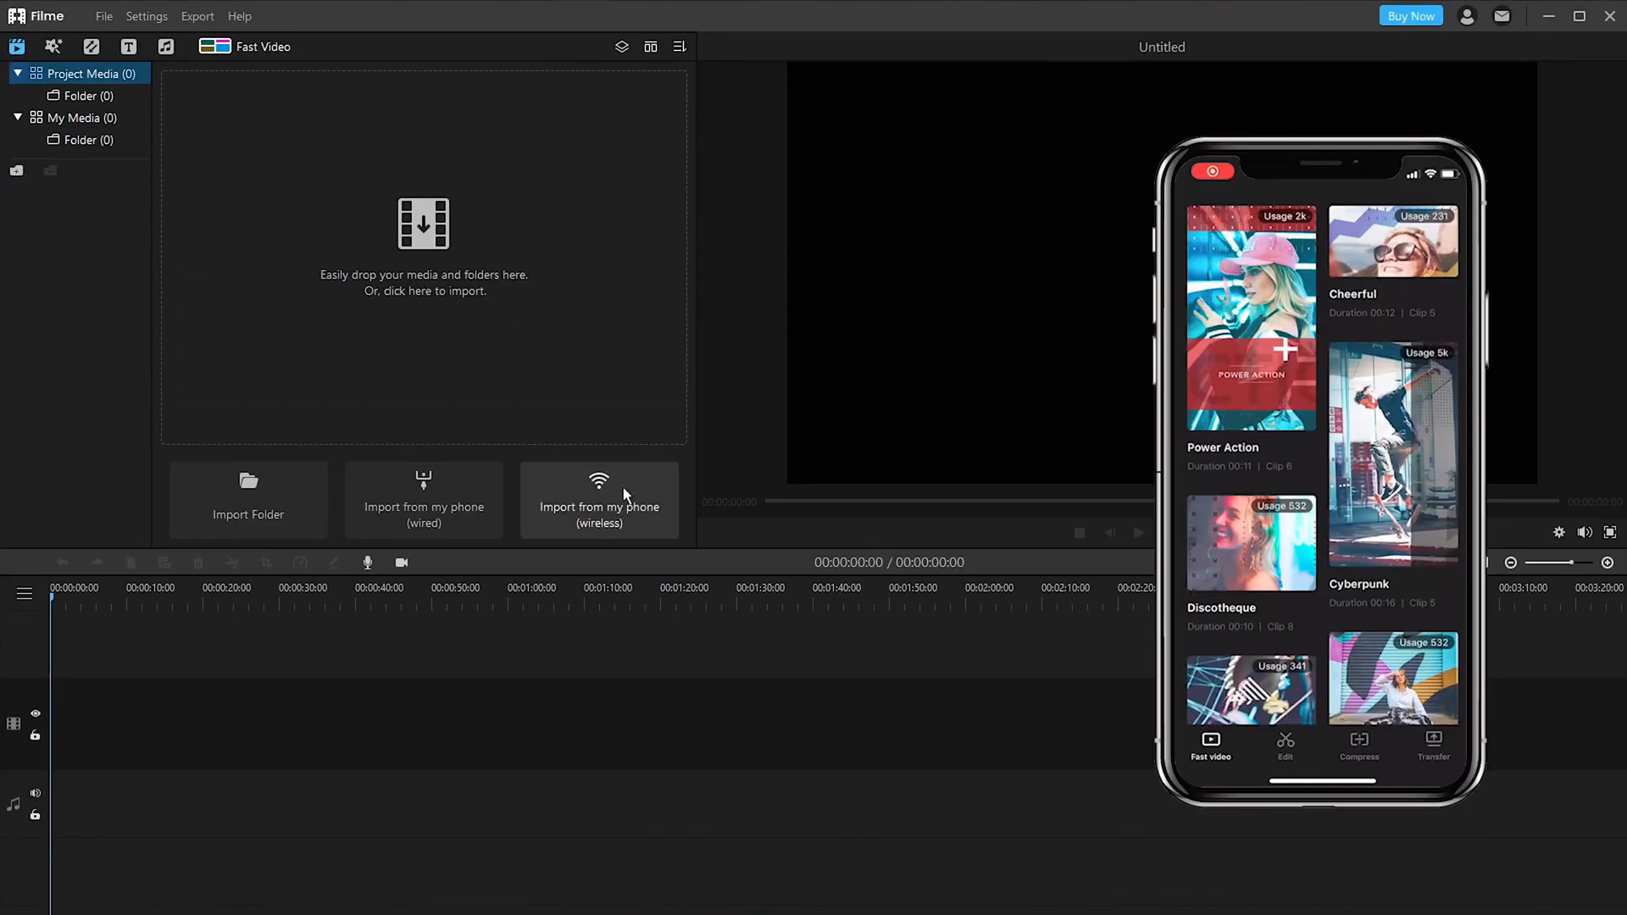
- Open the wireless phone import in Filme and transfer the phone's media files to the computer
left_click(625, 495)
left_click(922, 471)
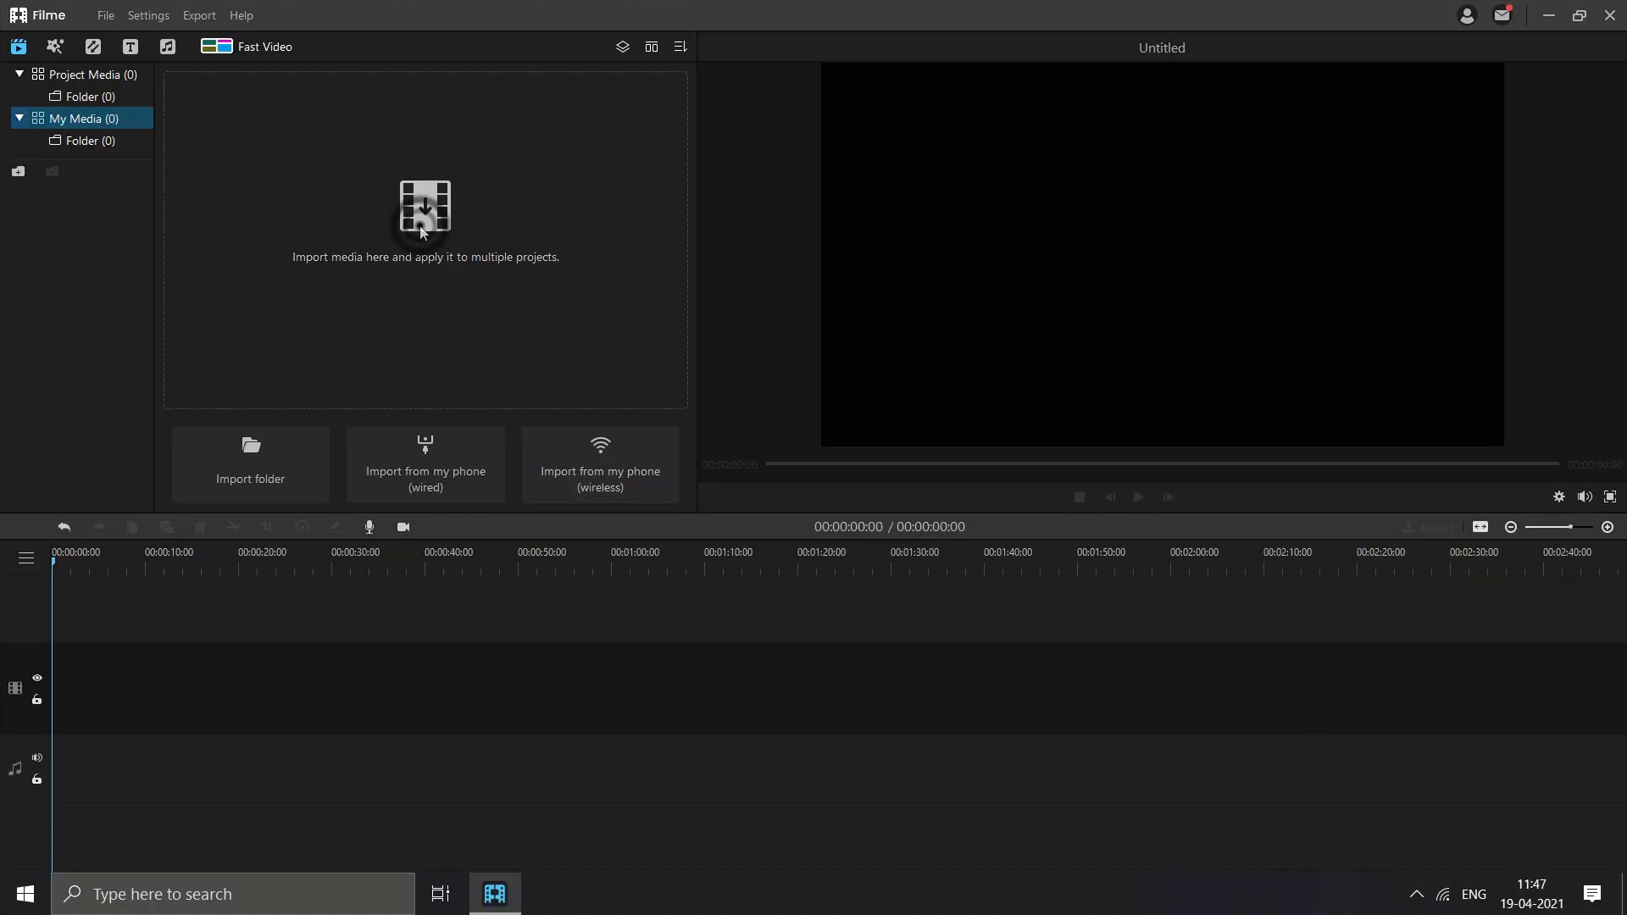
- Import the "in the city" video into the media library and add it to the timeline
left_click(422, 216)
double_click(509, 208)
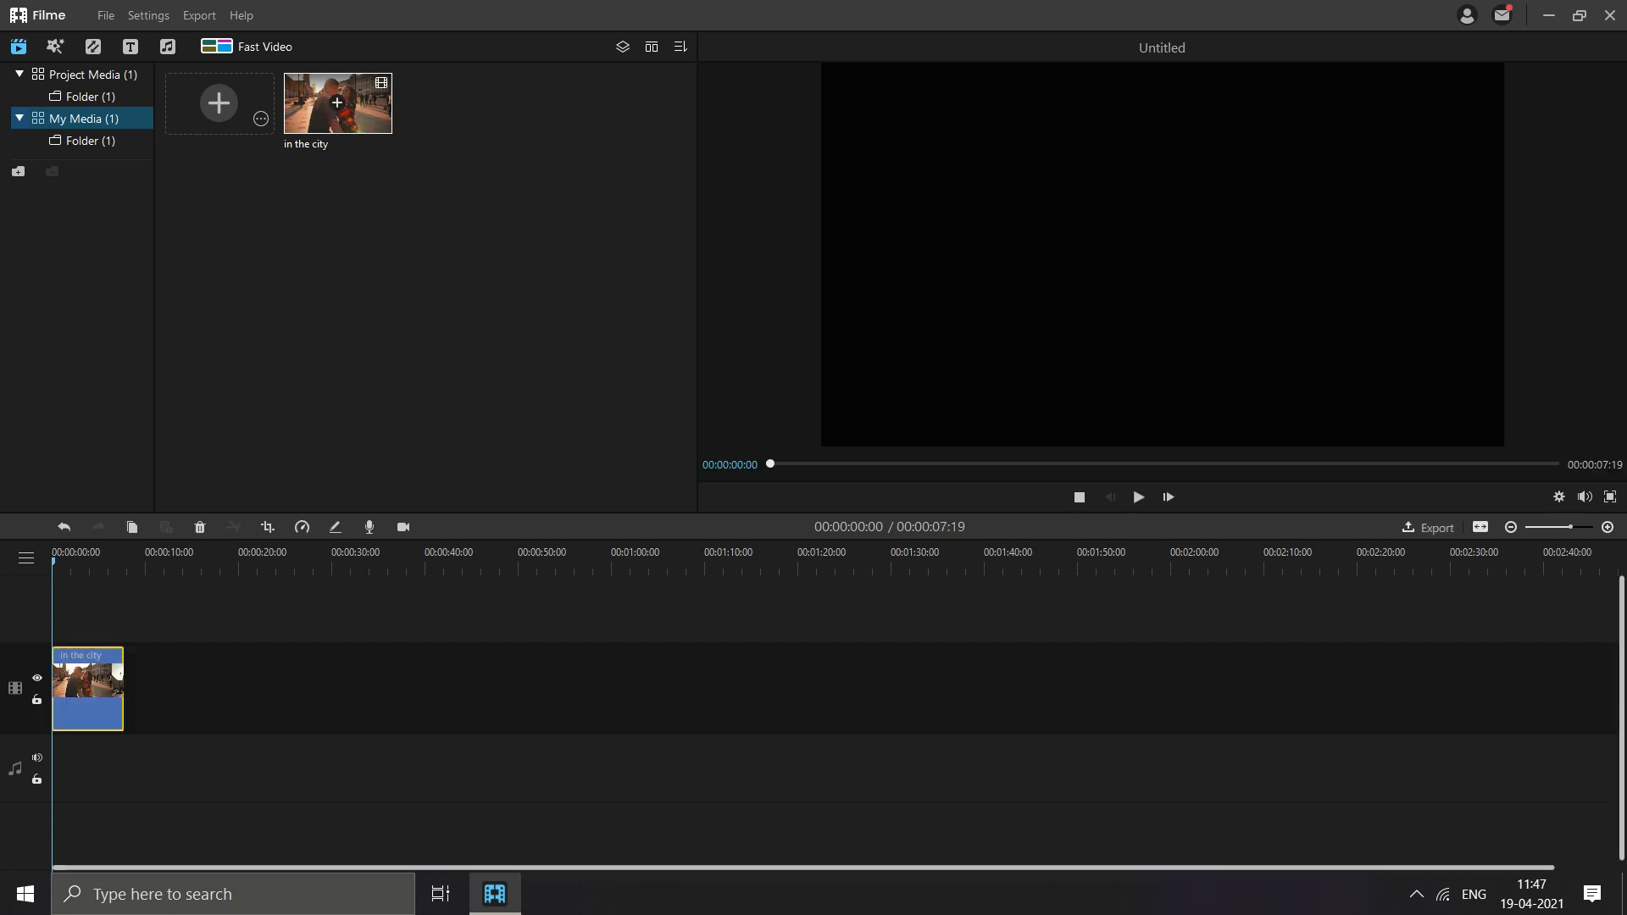
left_click(336, 101)
- Split the "in the city" clip at 00:00:01:05 and again at 00:00:02:08
right_click(167, 671)
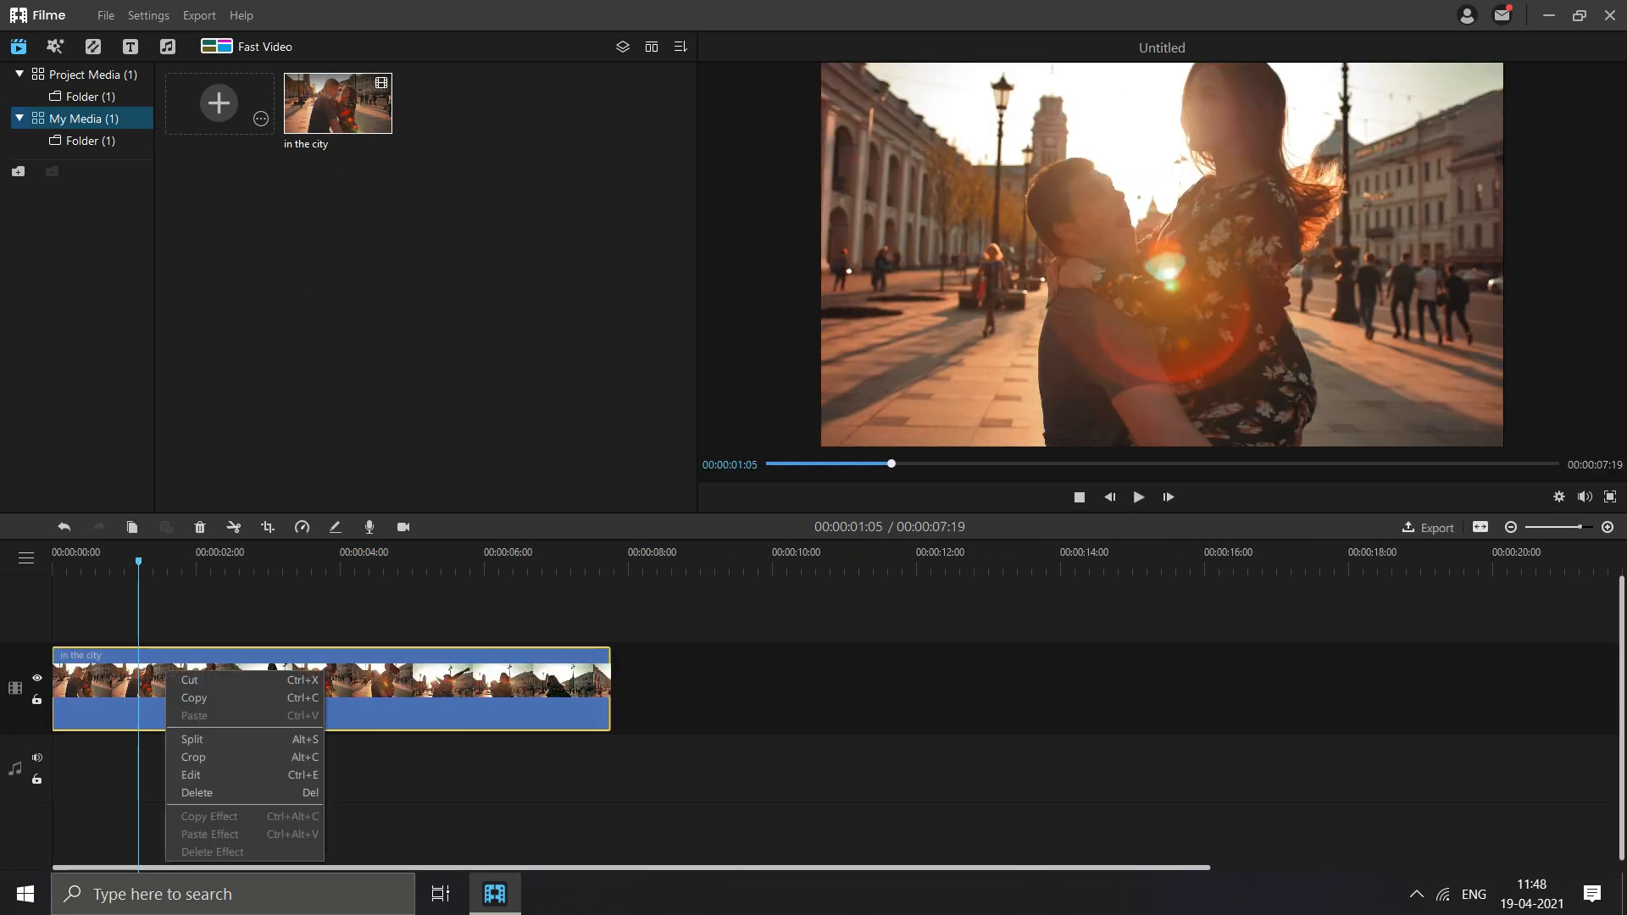
left_click(192, 739)
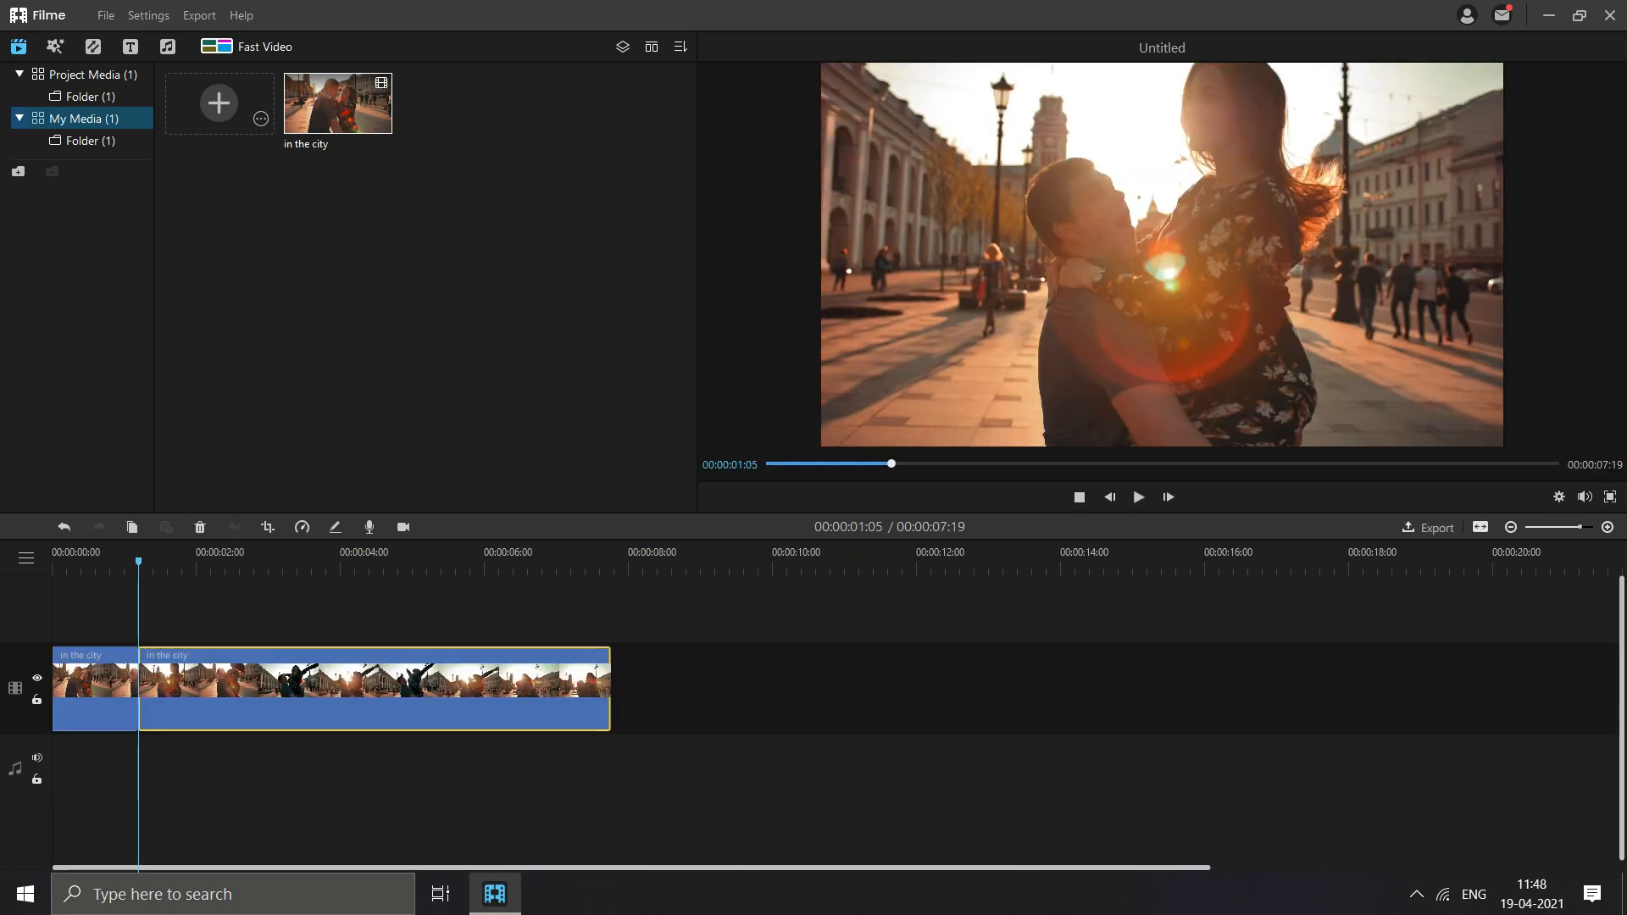
left_click(219, 562)
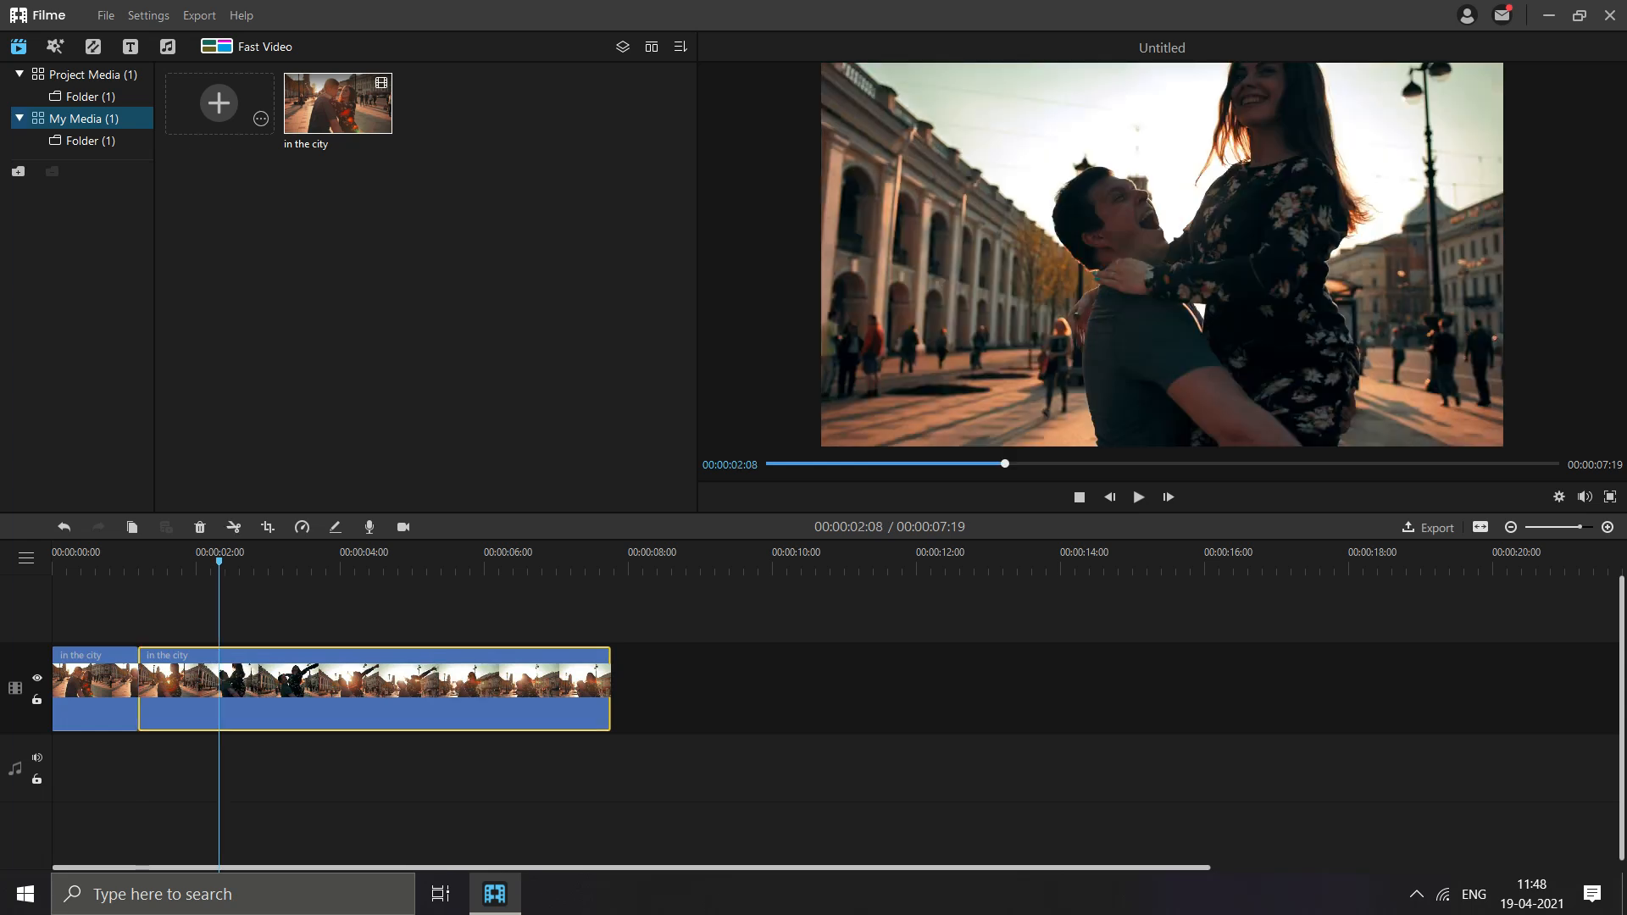
left_click(232, 526)
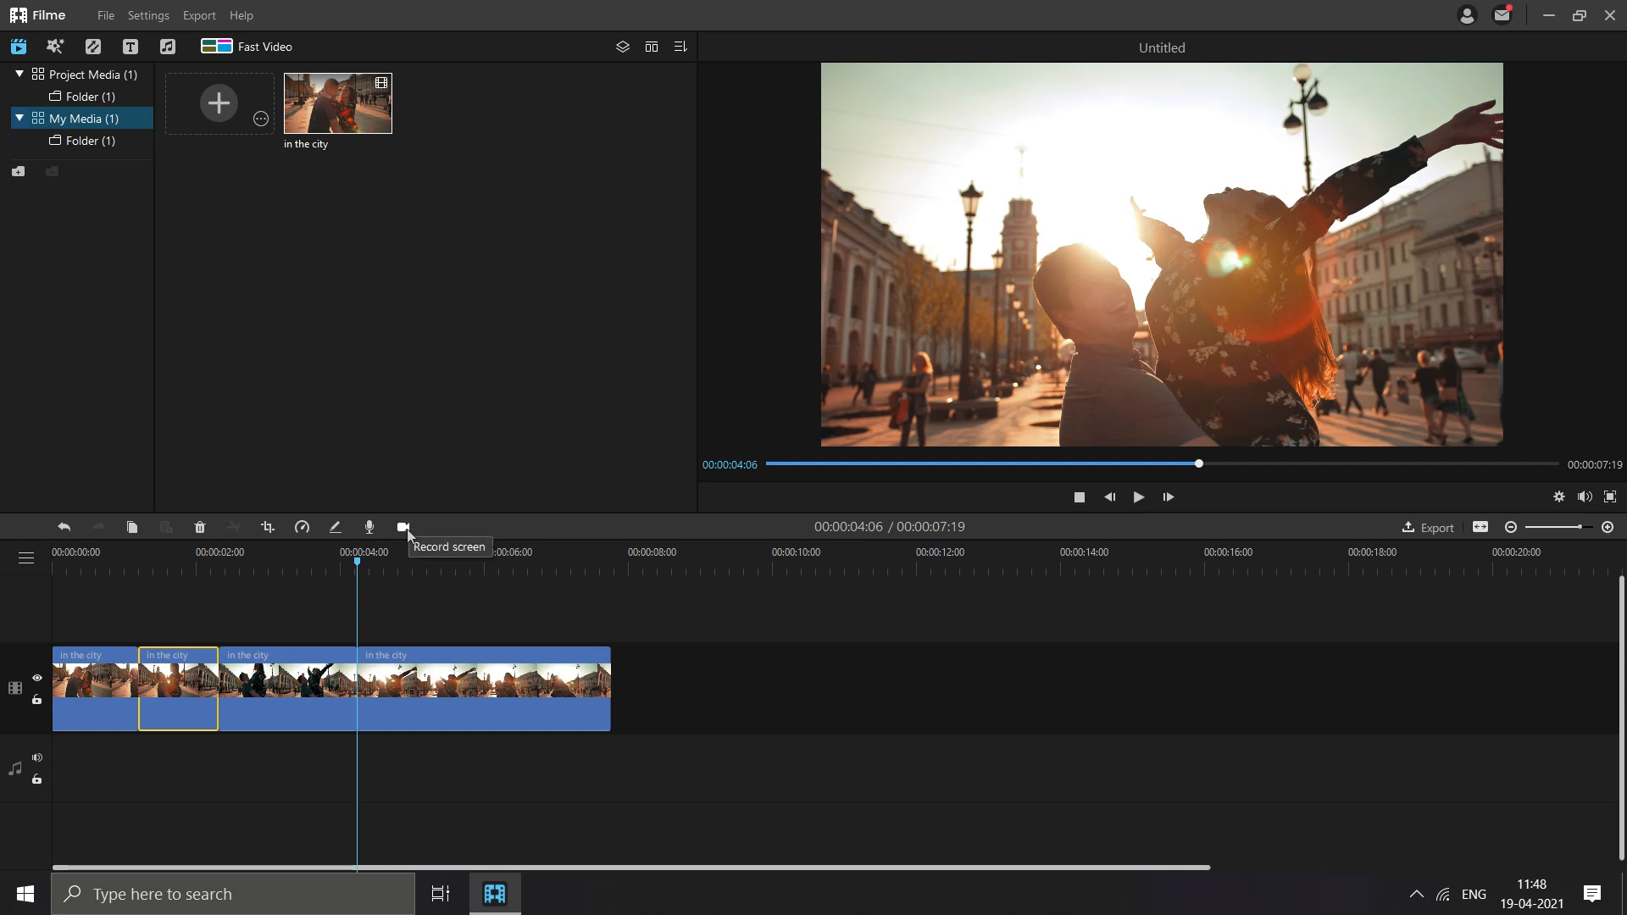
- Apply the ColorCool effect to the second segment of the "in the city" clip
left_click(56, 47)
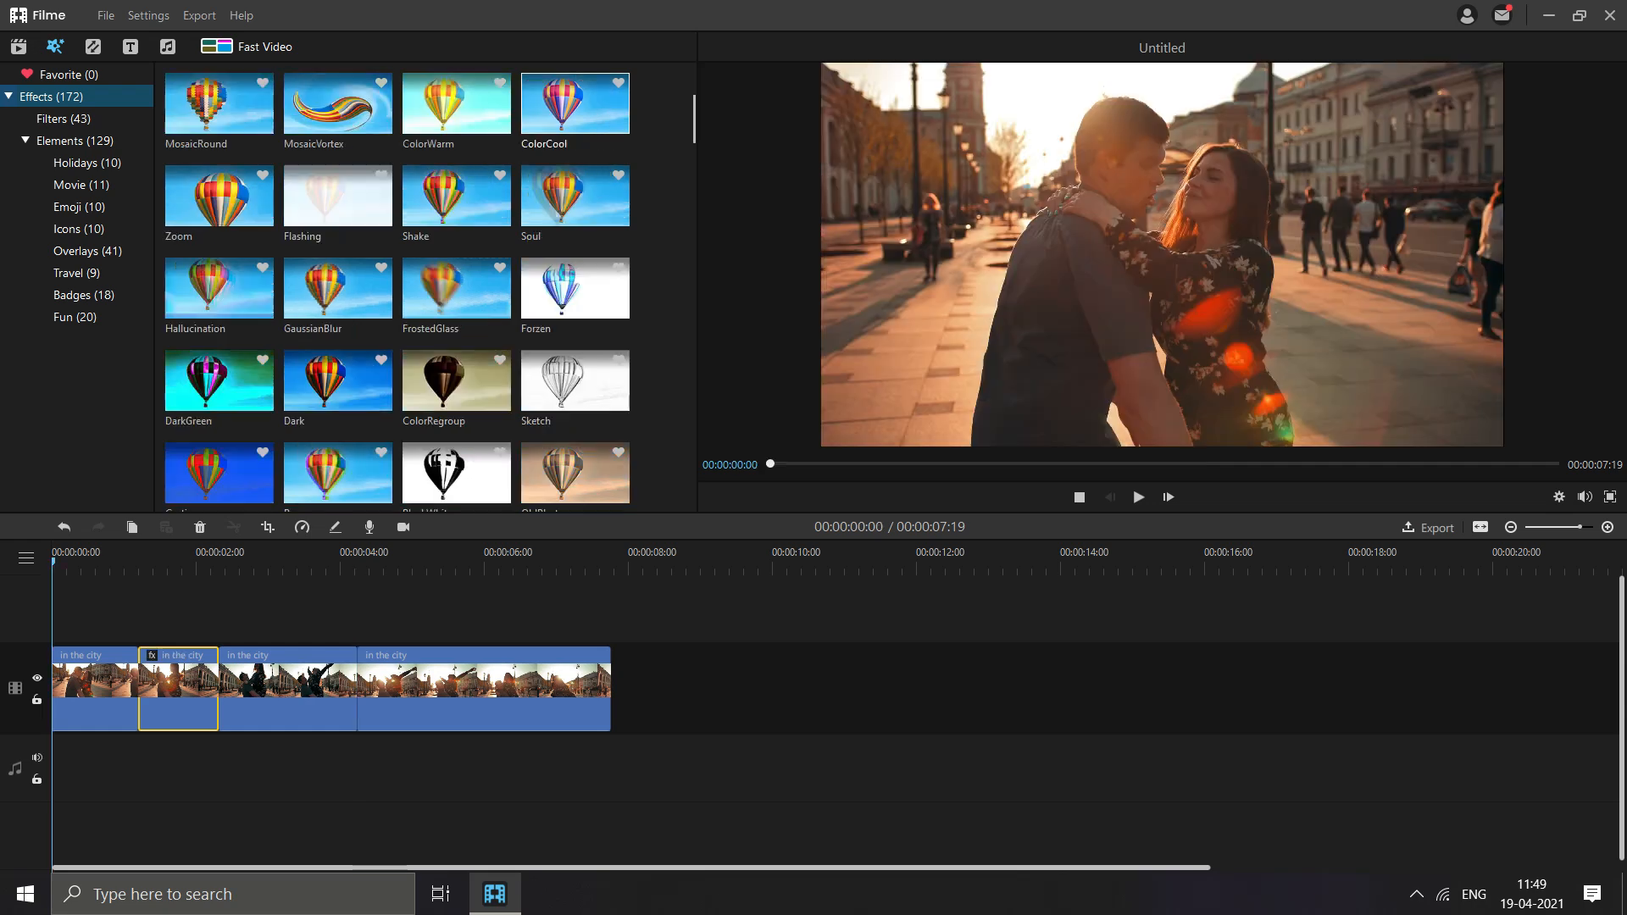
scroll(424, 288, "down", 2)
scroll(424, 289, "down", 3)
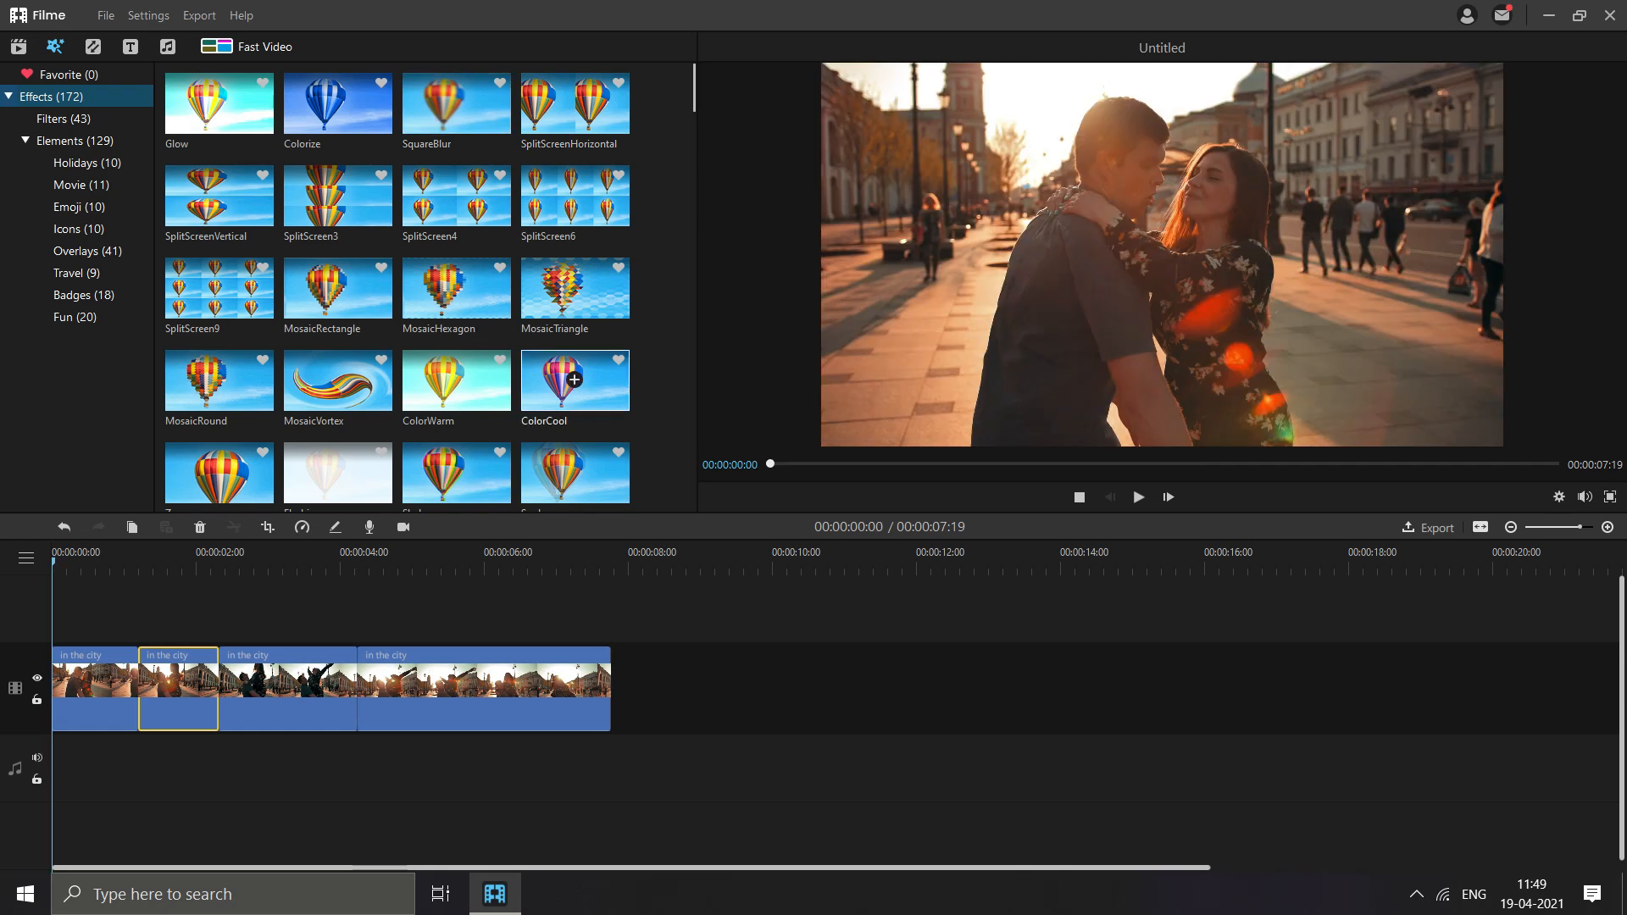
scroll(574, 380, "down", 5)
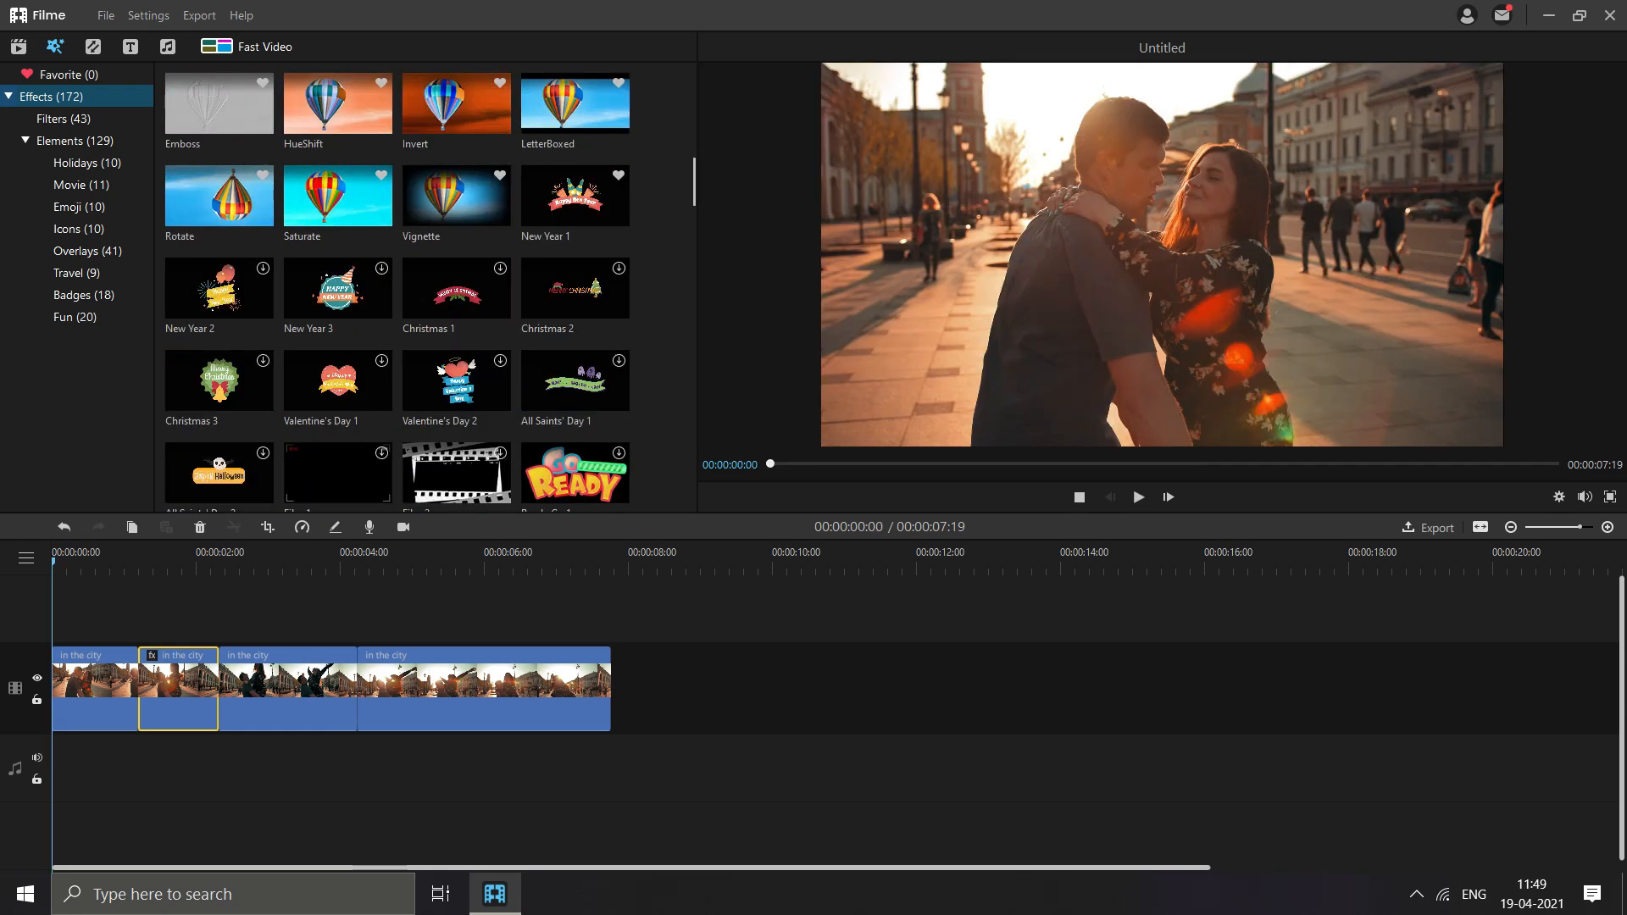
- Add the Ready Go 3 element on a track above the clip's start and scale it to about 39% near the frame's lower edge
scroll(339, 295, "down", 6)
scroll(339, 295, "up", 3)
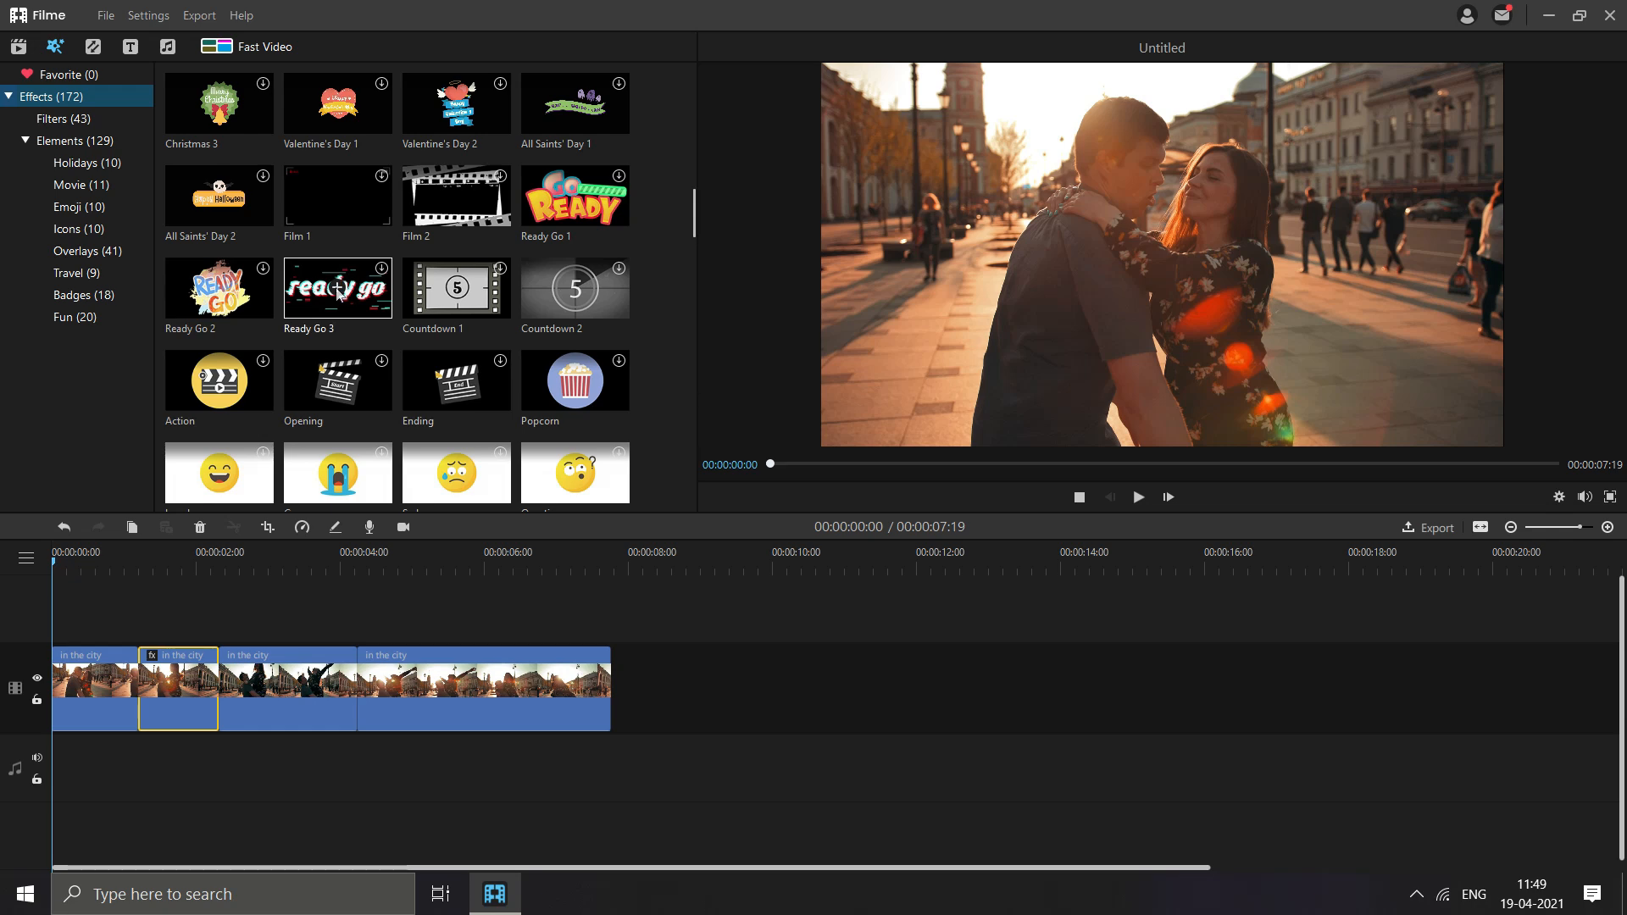
left_click(339, 290)
double_click(121, 676)
left_click_drag(53, 563, 90, 564)
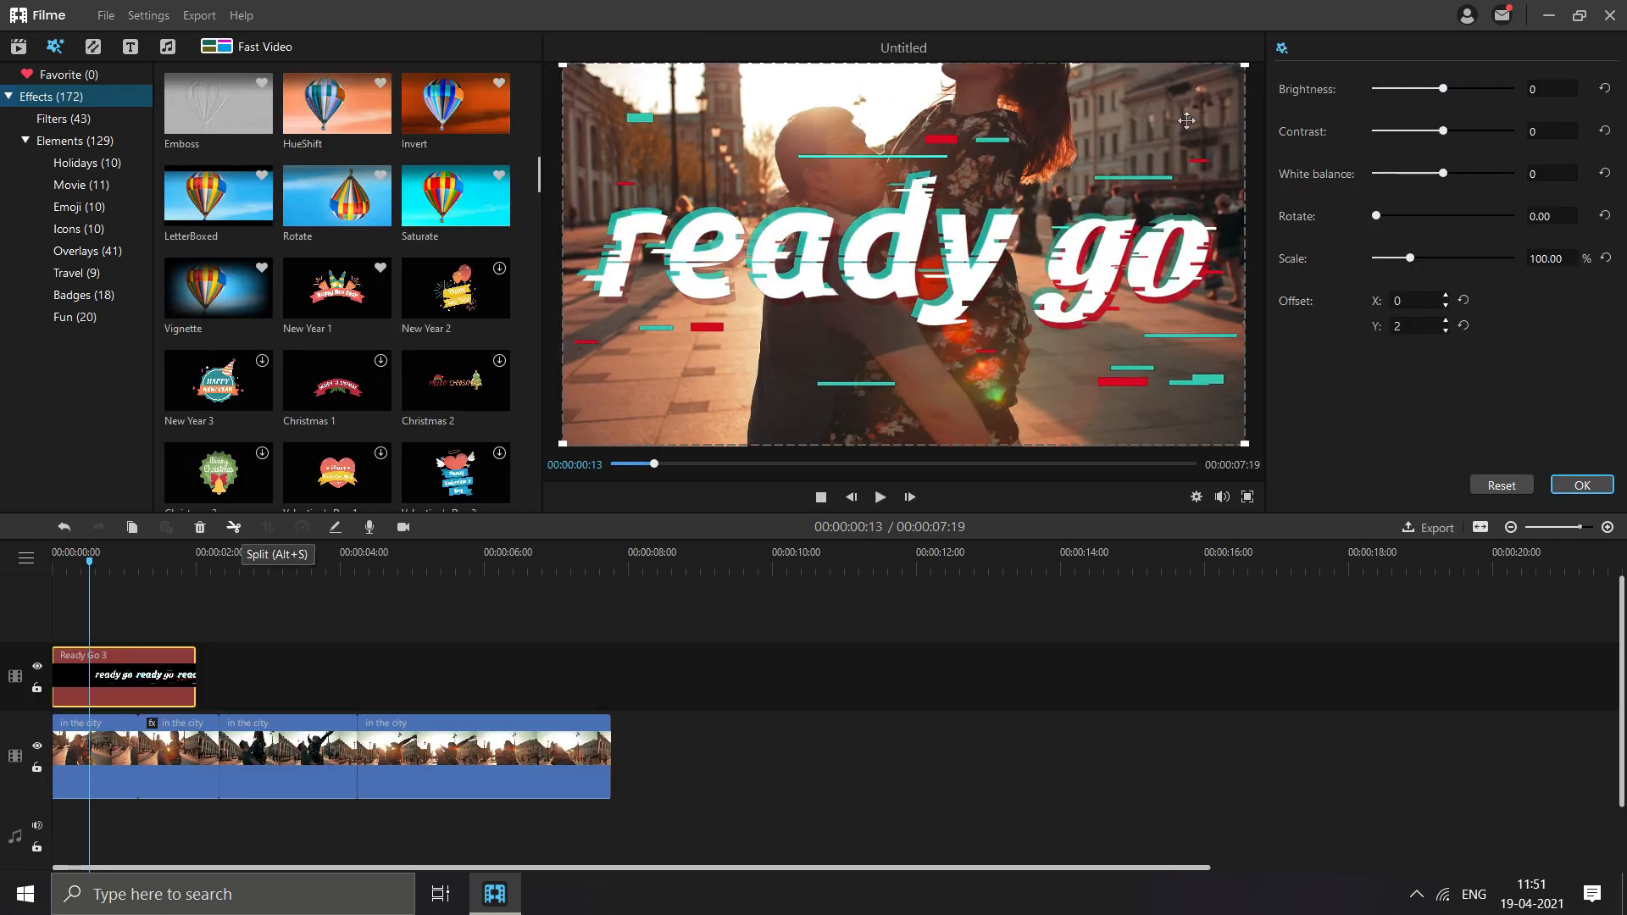
left_click_drag(1245, 66, 944, 343)
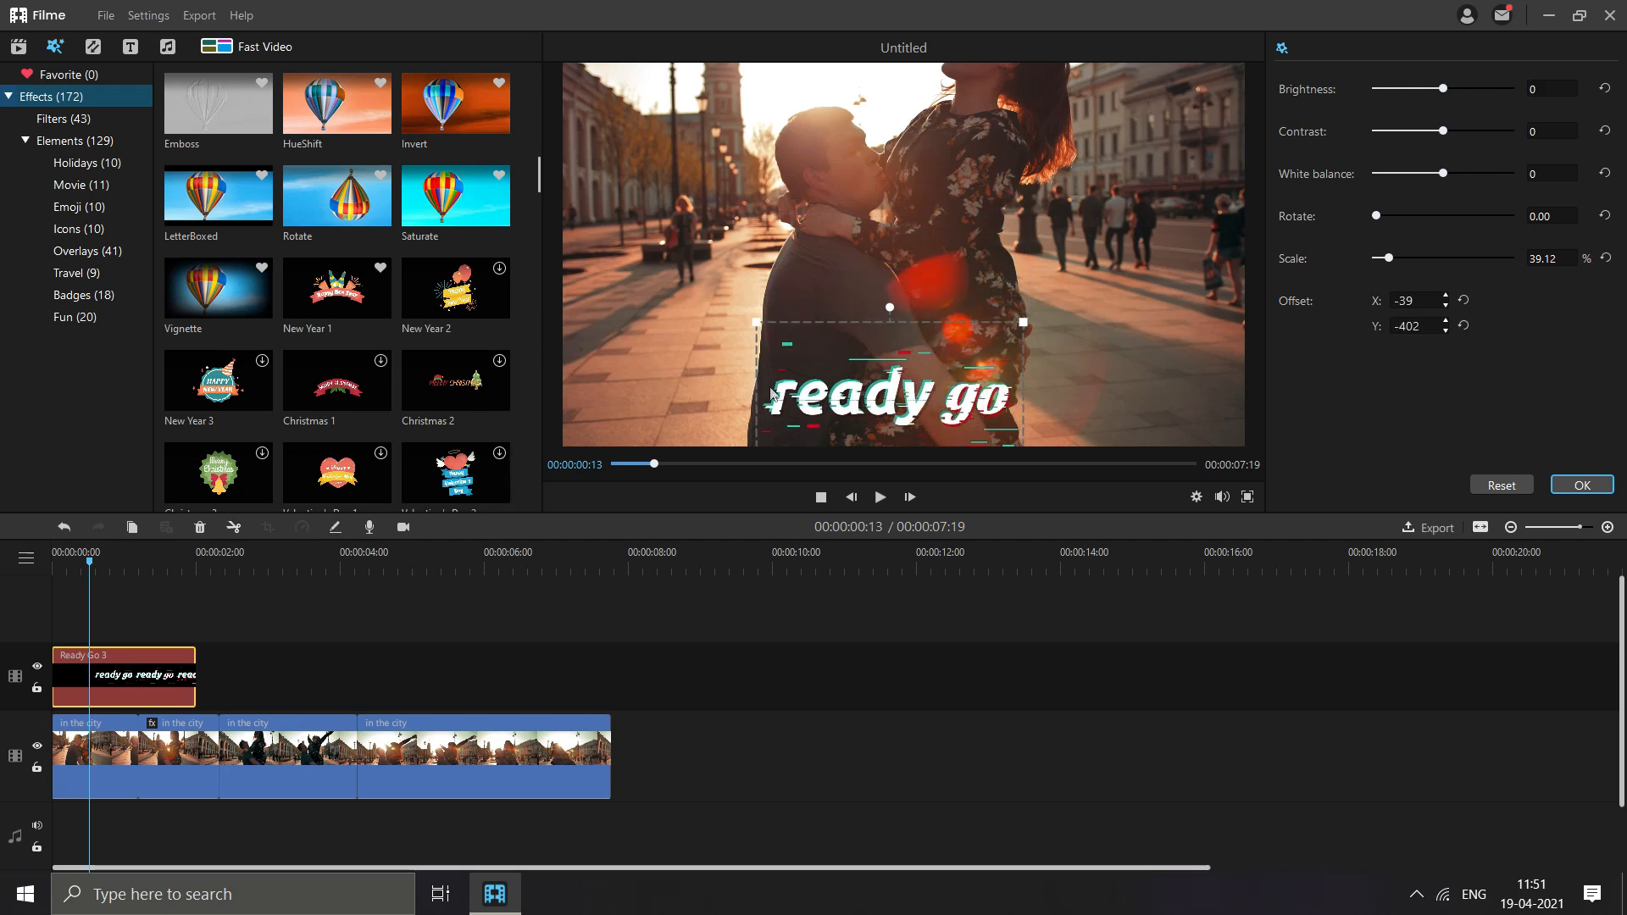
- Add the In Love emoji element on a new track above Ready Go 3, near the start of the video
scroll(362, 473, "down", 3)
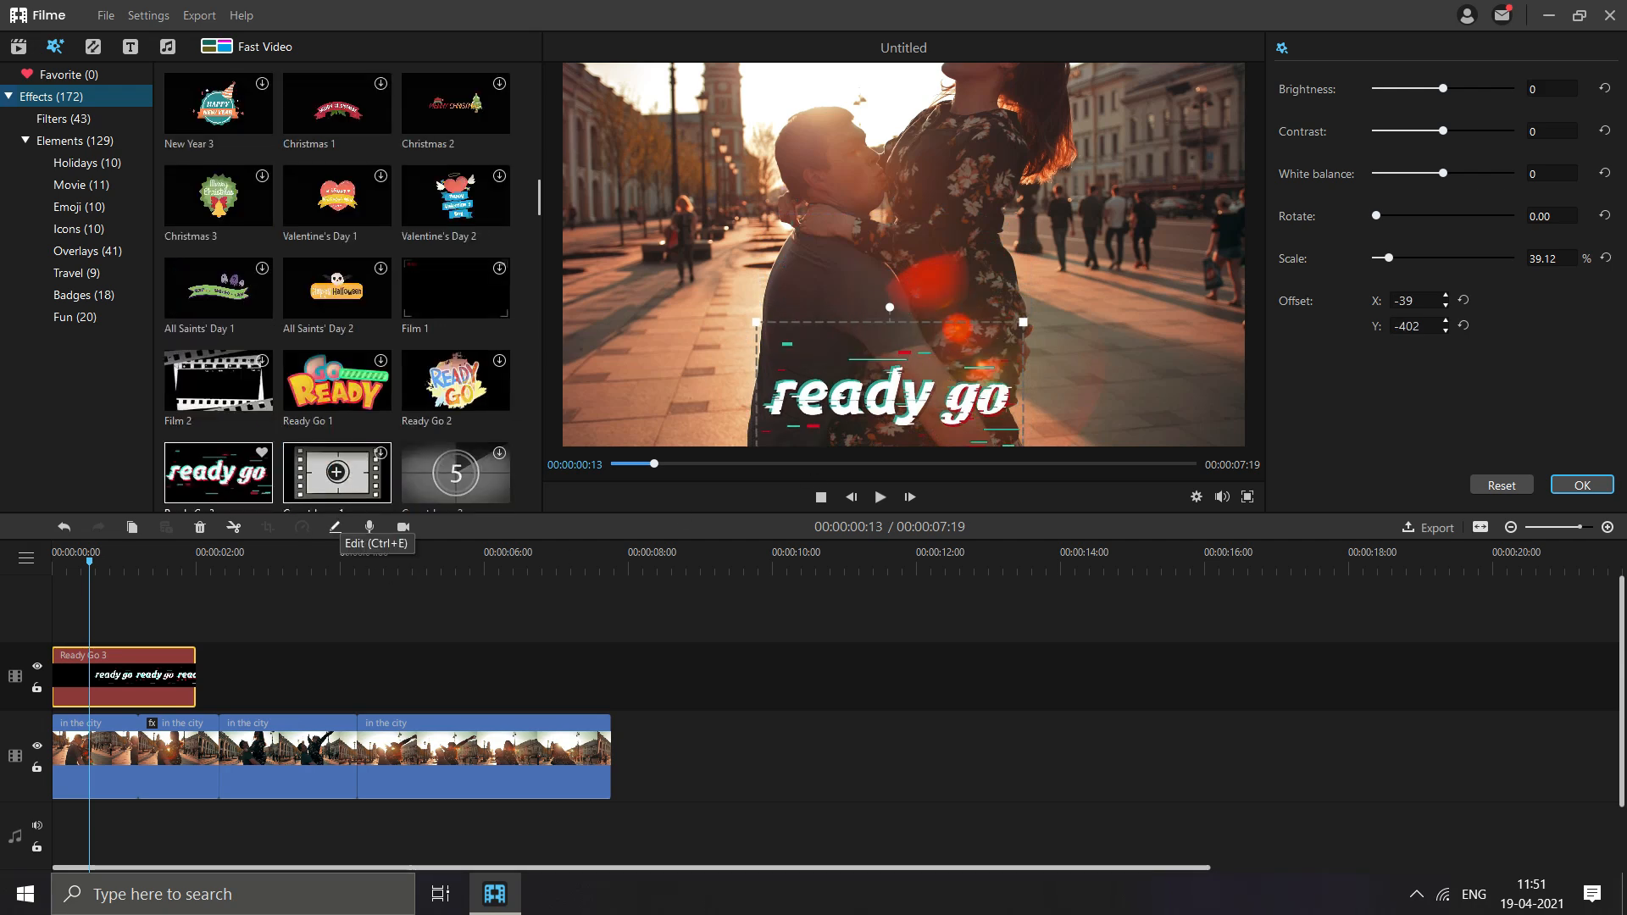
scroll(337, 472, "down", 3)
scroll(337, 473, "up", 3)
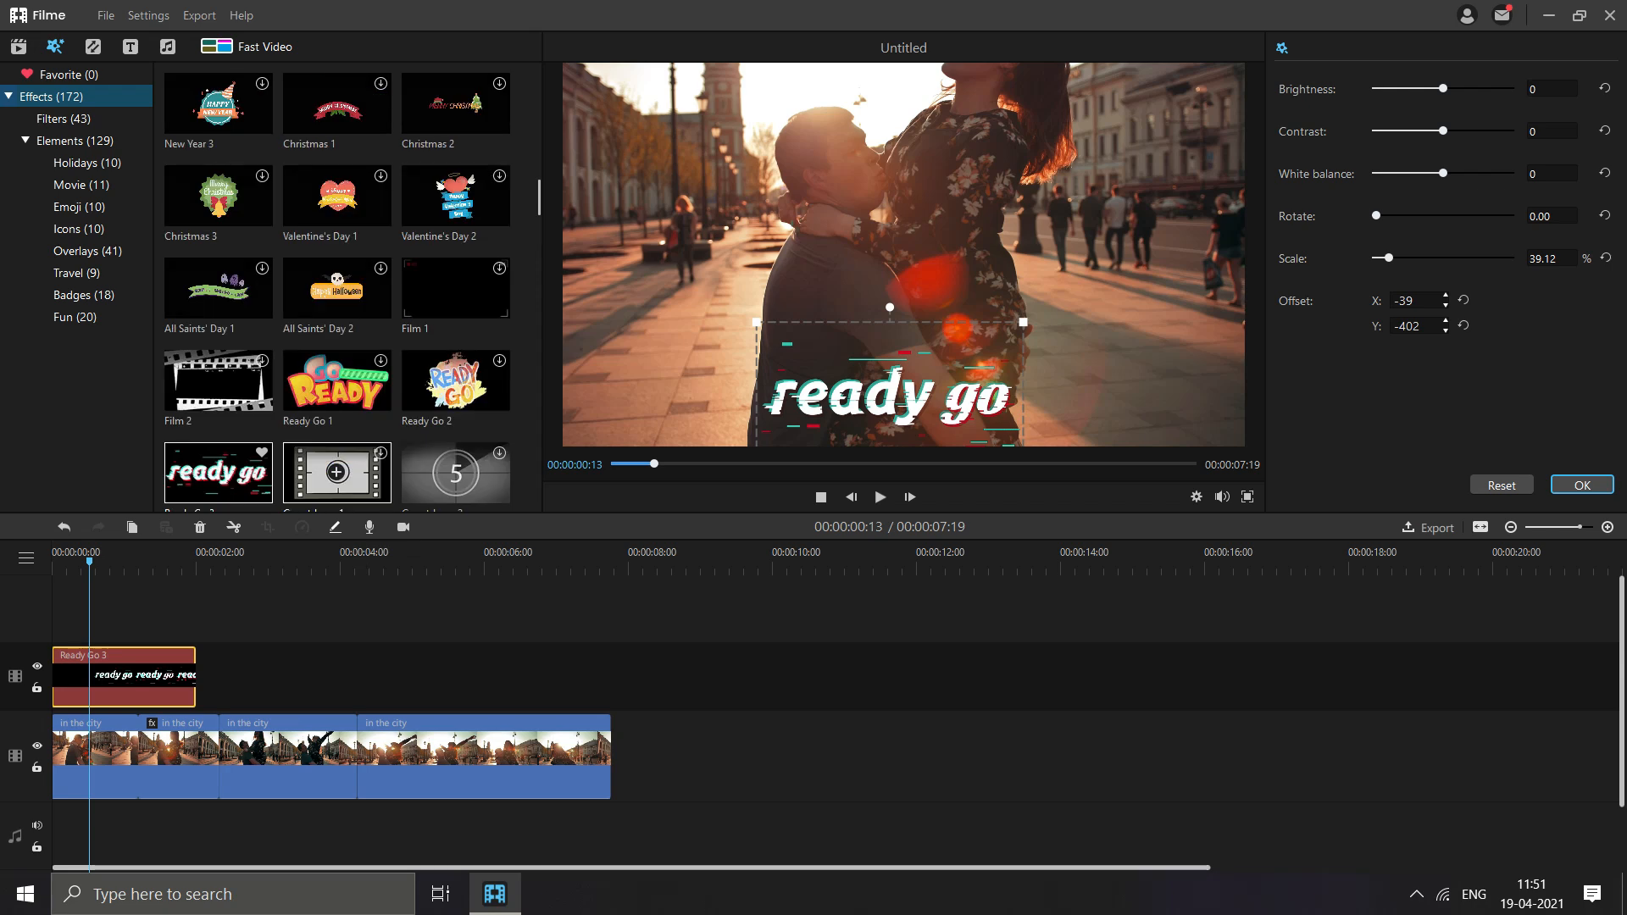
scroll(336, 472, "down", 3)
left_click(79, 207)
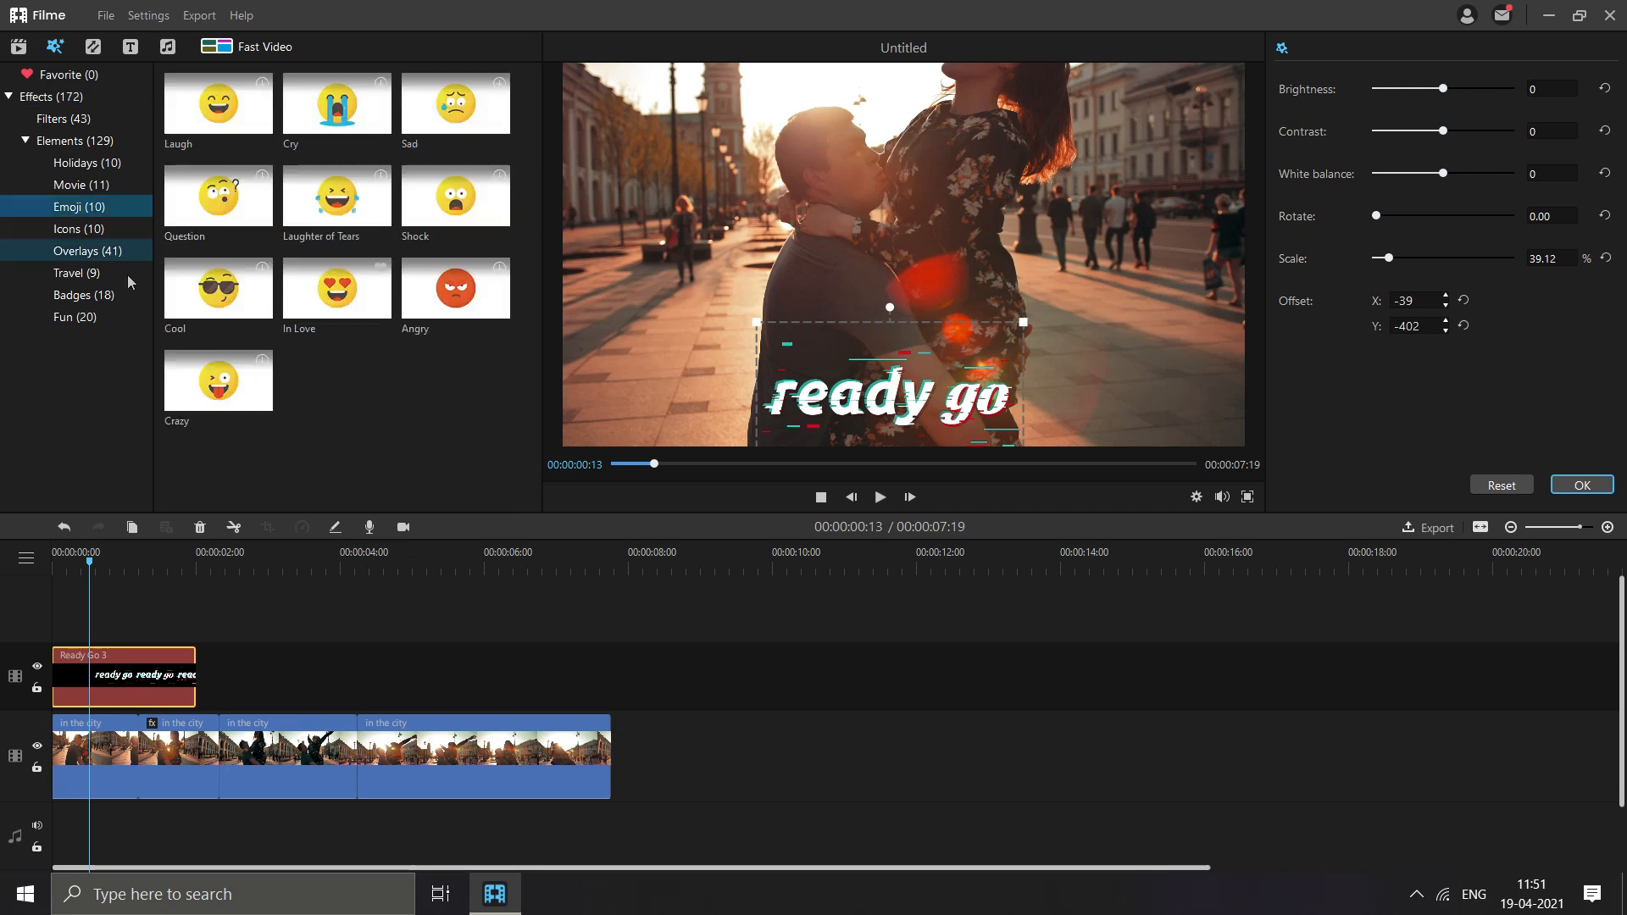
left_click(336, 288)
left_click_drag(283, 665, 112, 687)
- Shrink the In Love emoji, centre it just above the "ready go" text in the frame, and apply the changes
double_click(112, 687)
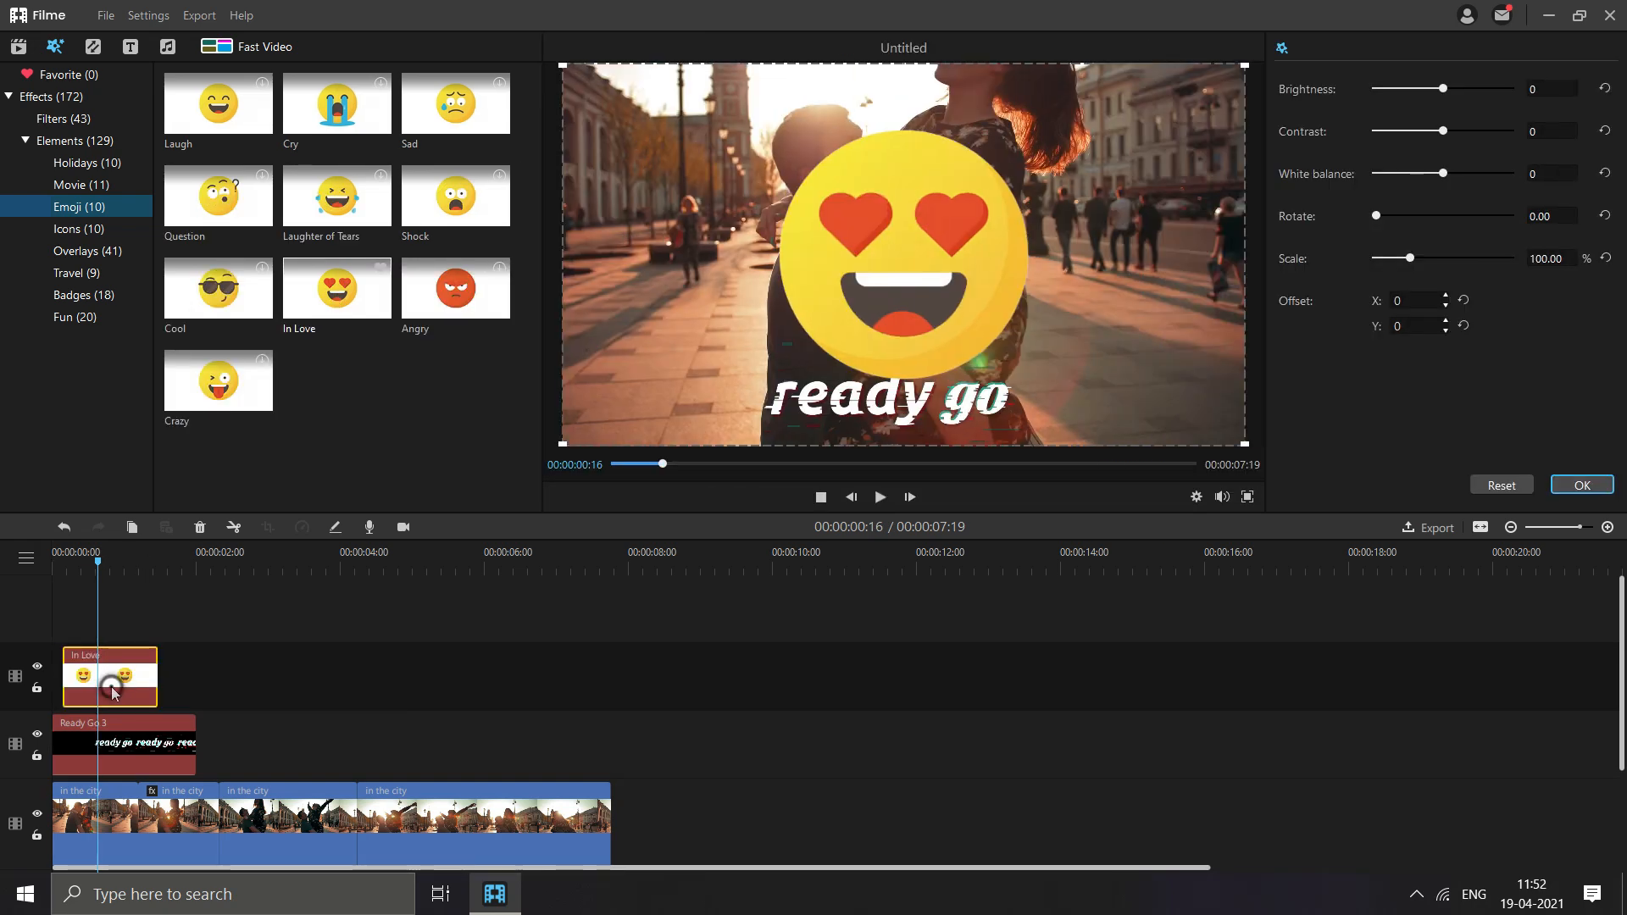
left_click_drag(563, 64, 787, 189)
left_click_drag(917, 257, 915, 310)
left_click_drag(64, 563, 69, 564)
left_click_drag(904, 228, 918, 229)
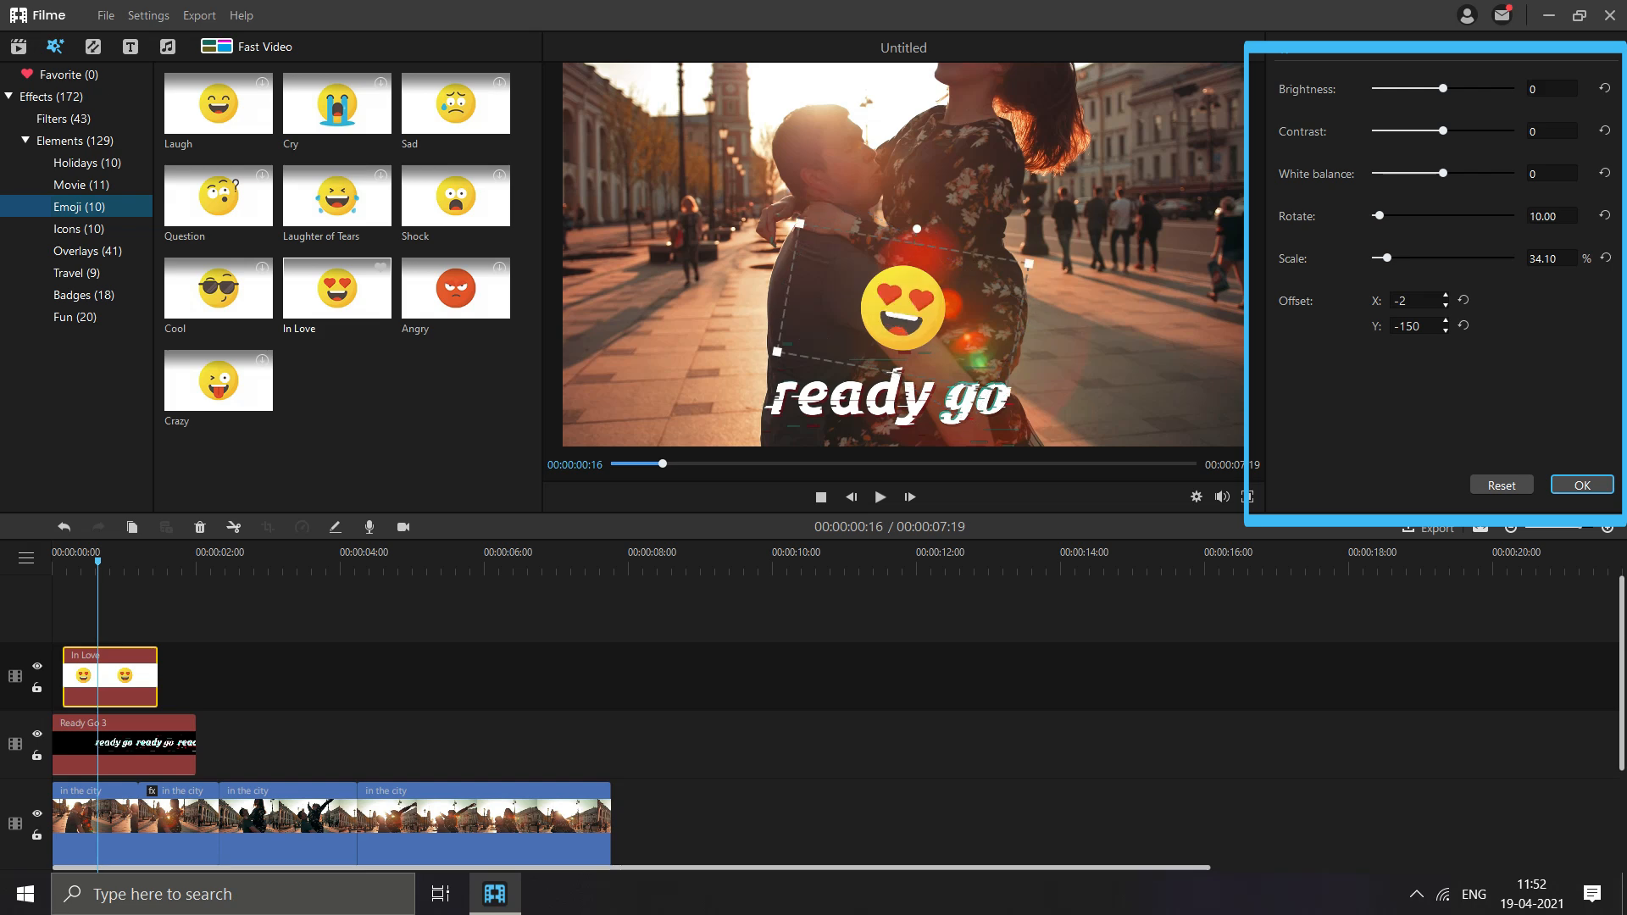
left_click(1583, 485)
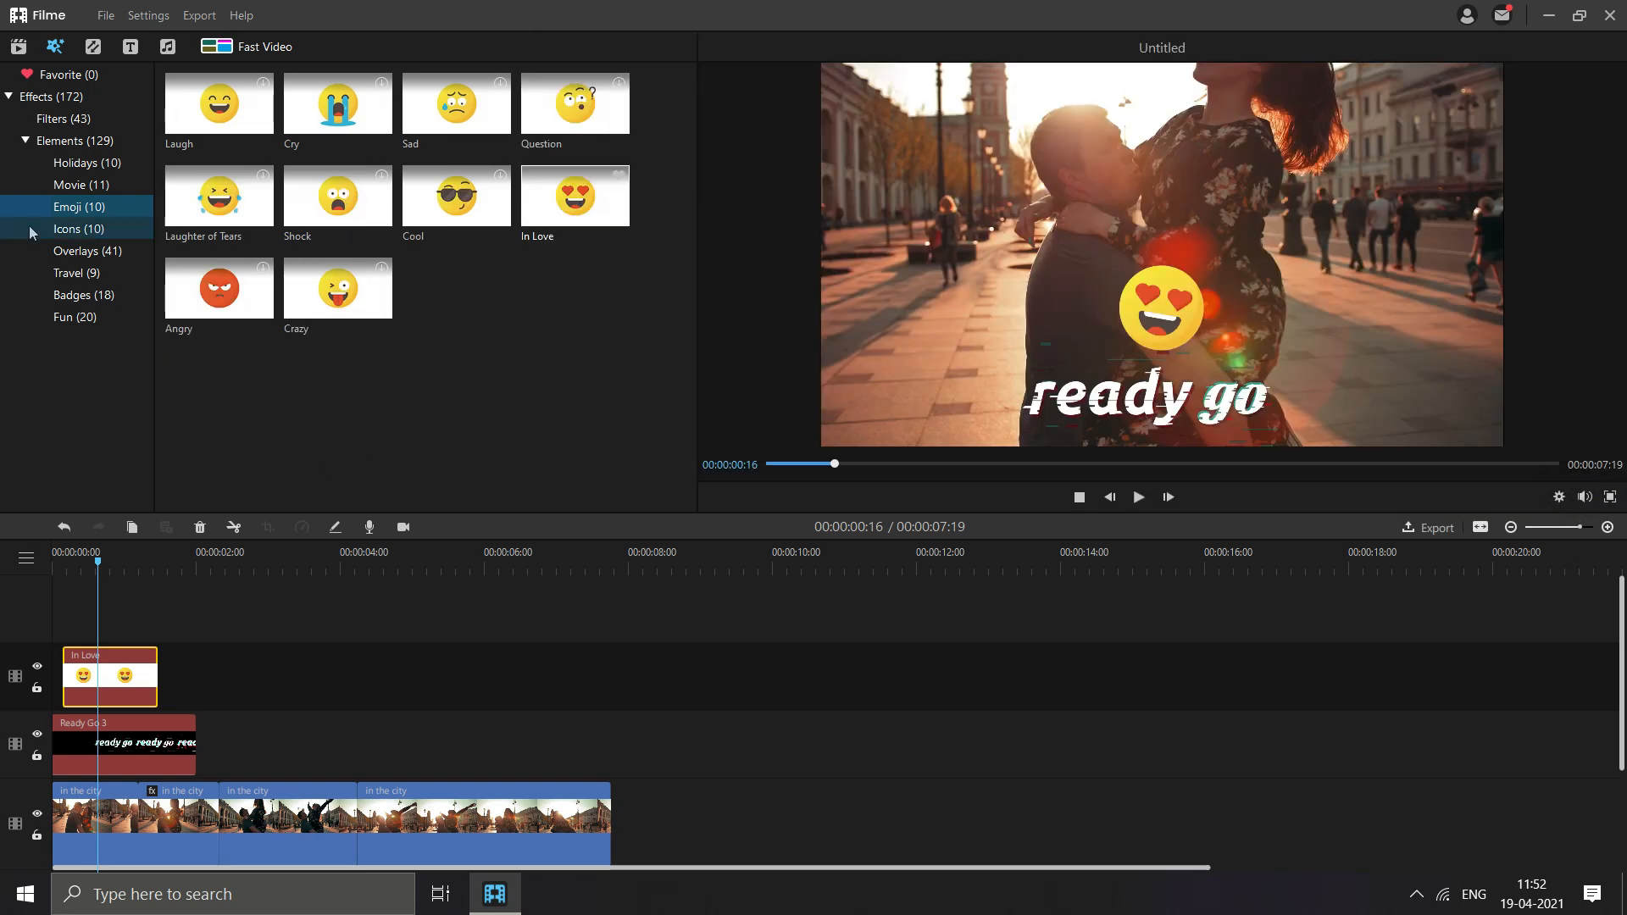
- Add the Light Leaks3 overlay on a new track above the emoji and shorten it to about 5 seconds
left_click(77, 229)
left_click(76, 251)
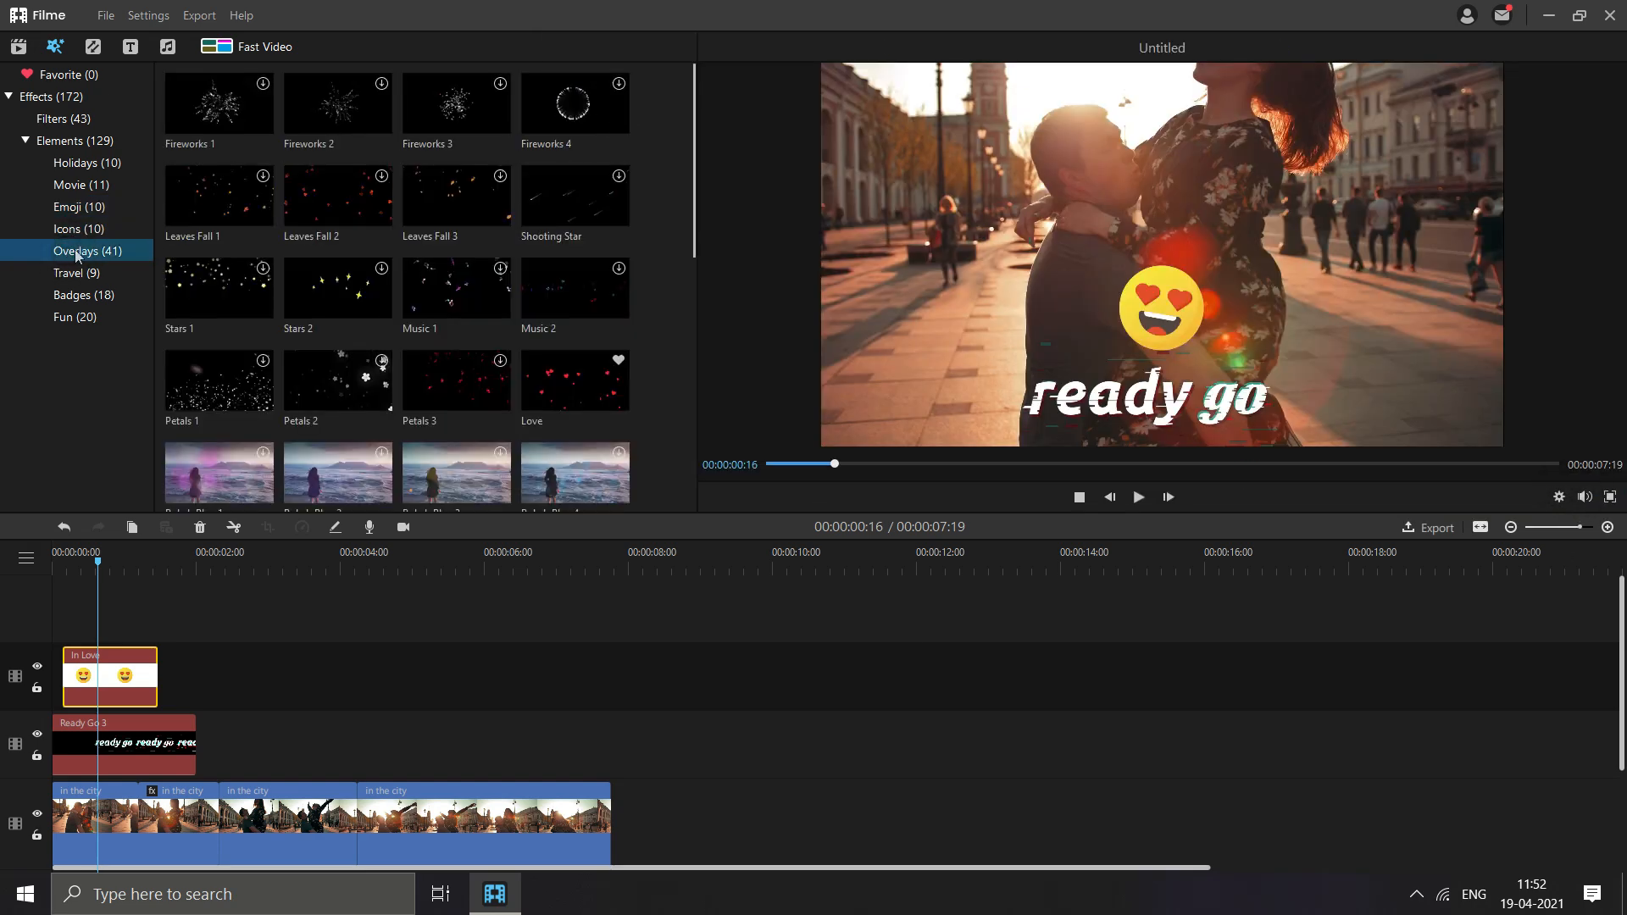
scroll(341, 460, "down", 5)
left_click(218, 195)
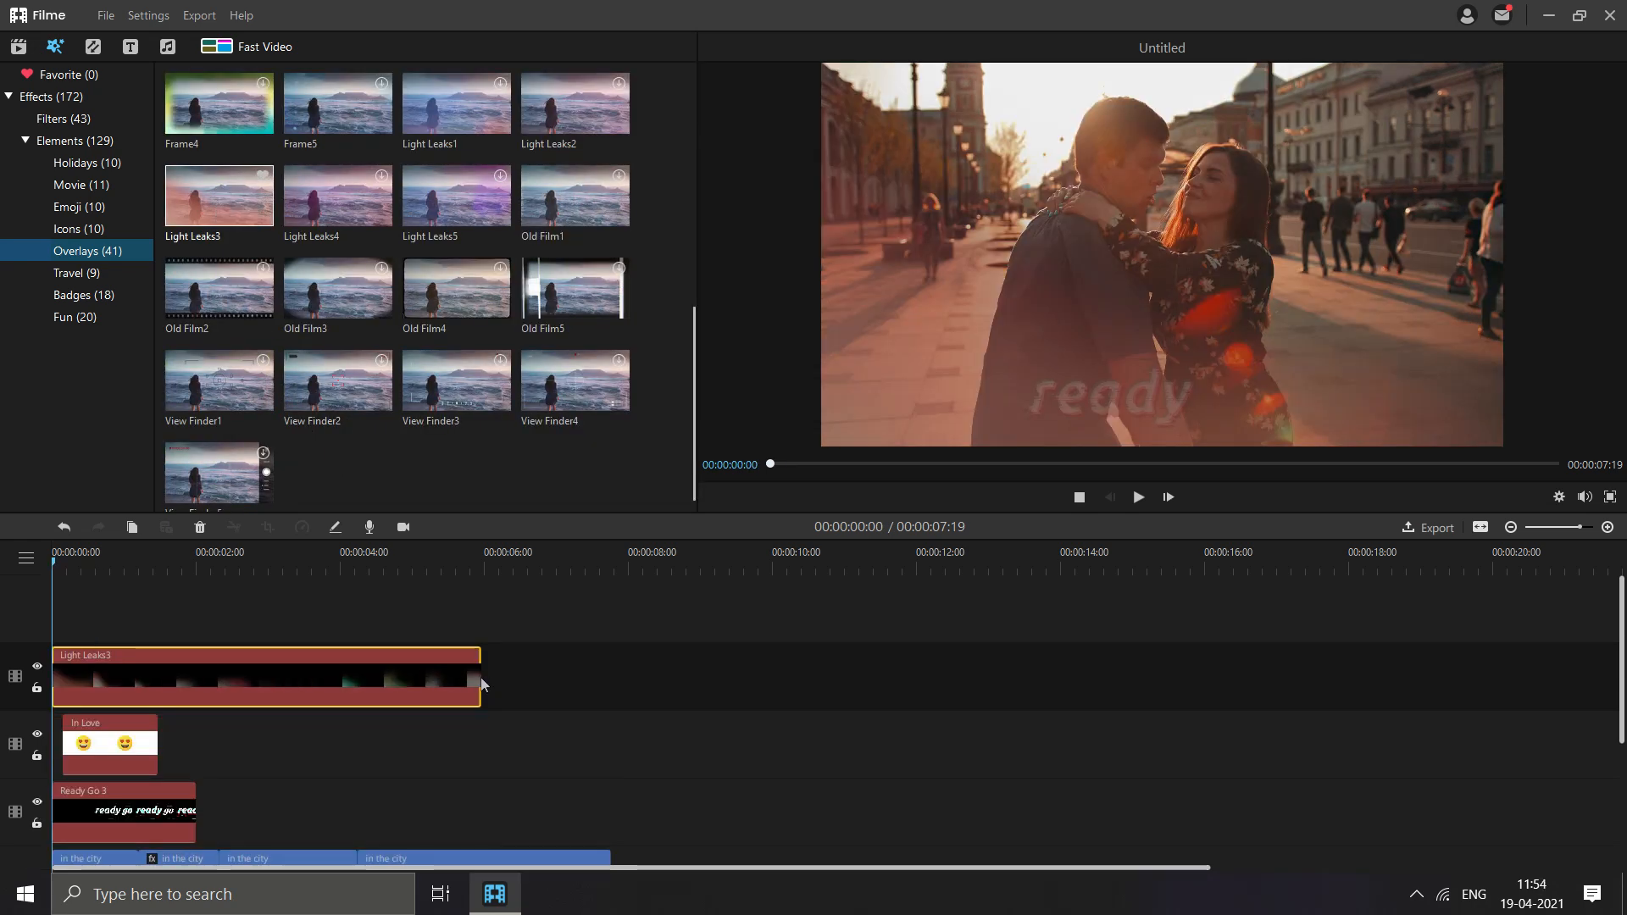
left_click_drag(481, 678, 279, 670)
- Open the Fun category of effect elements
left_click(75, 316)
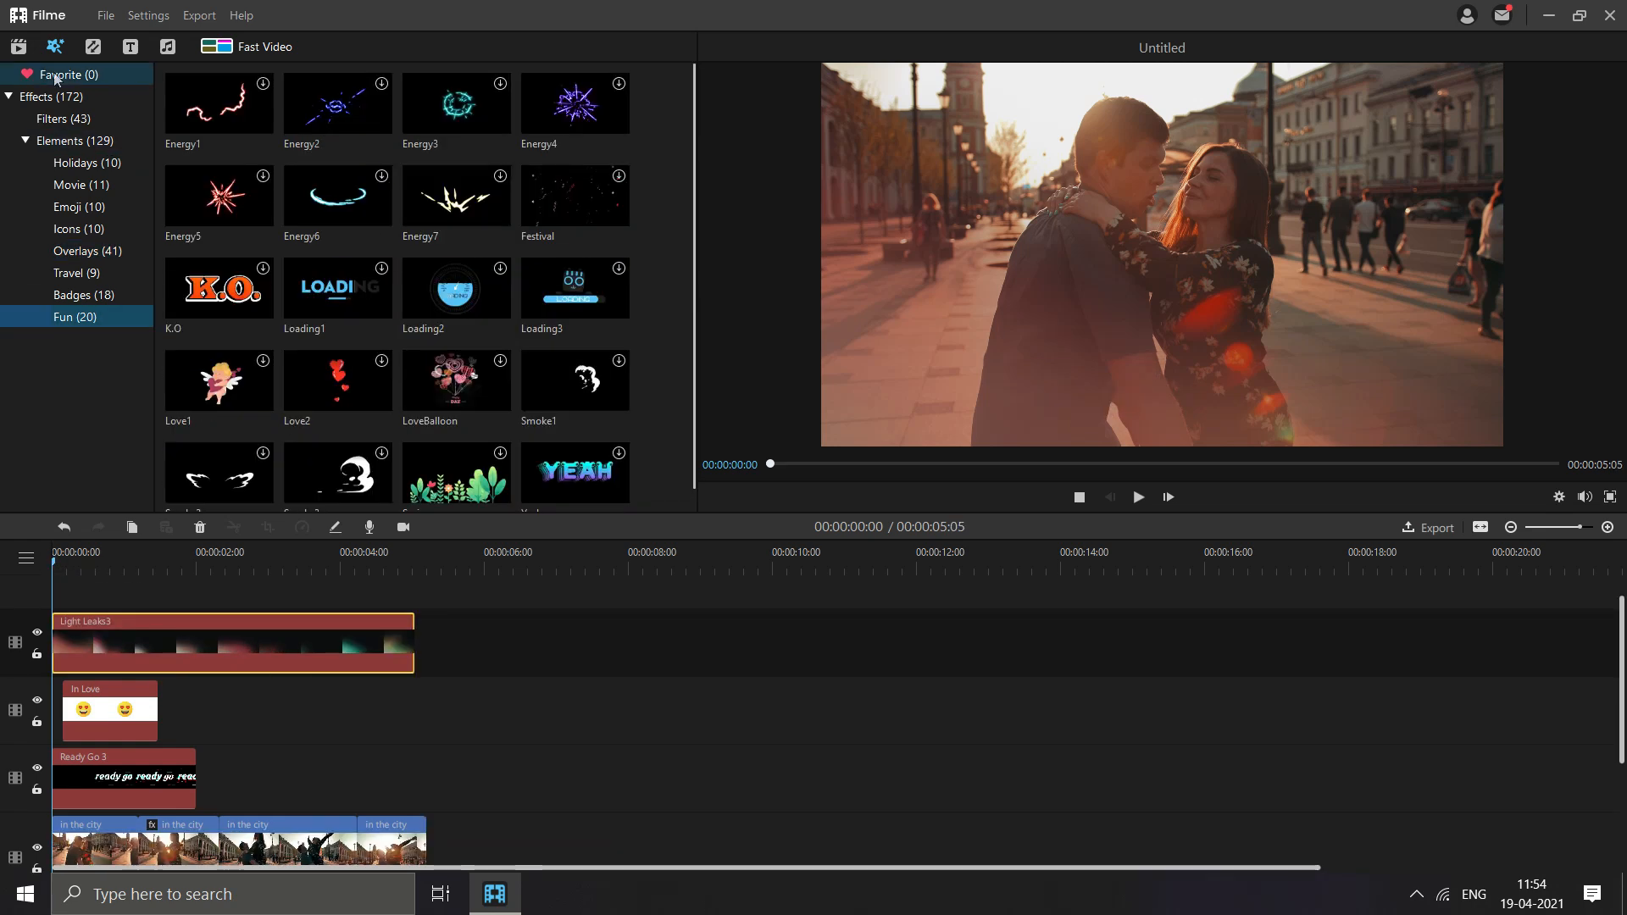
- Look through the Basic, Slideshow, Speed Blur, Ripple&Dissolve and Warp transition categories
left_click(93, 48)
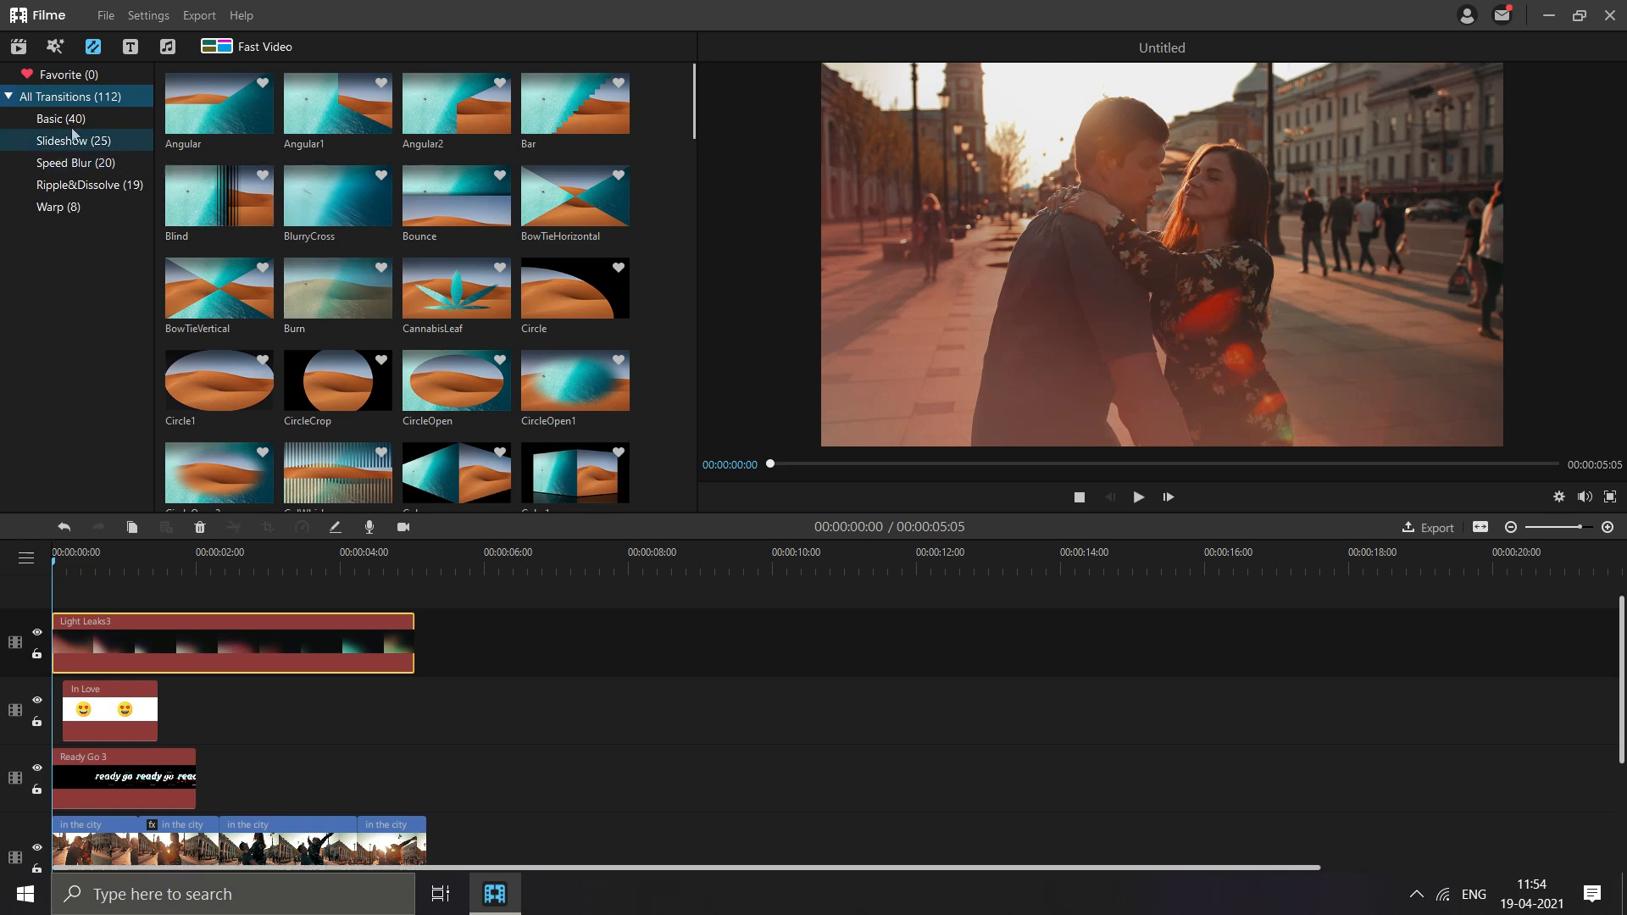
left_click(73, 128)
scroll(364, 271, "down", 5)
scroll(366, 293, "up", 5)
left_click(84, 139)
scroll(472, 219, "down", 4)
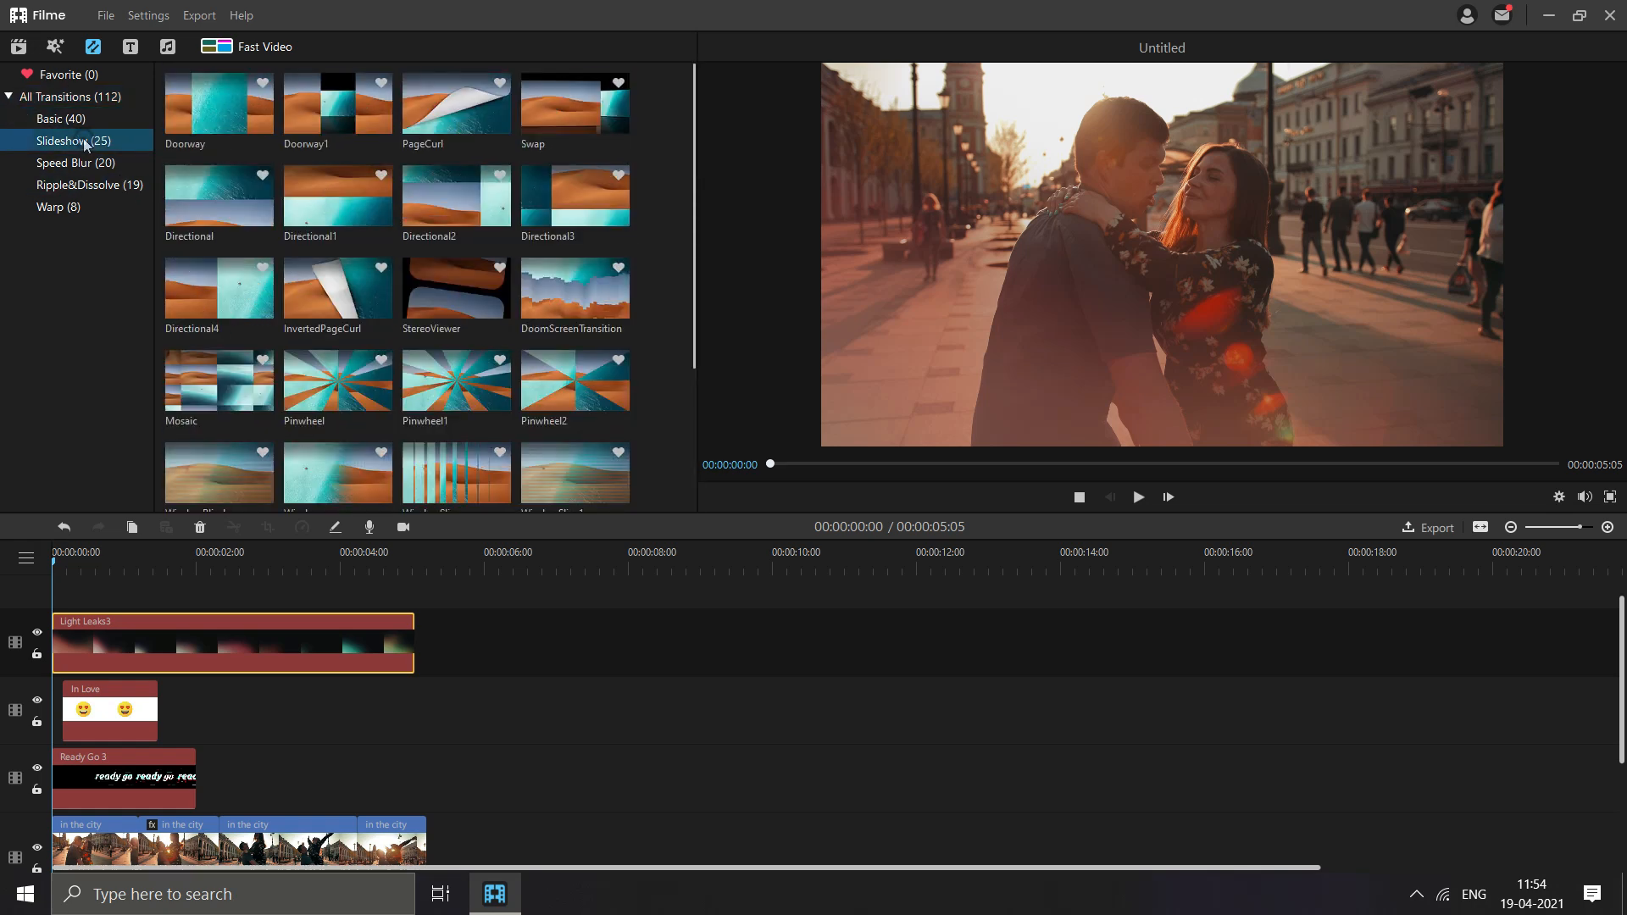
scroll(466, 219, "up", 4)
left_click(47, 163)
scroll(393, 228, "down", 2)
scroll(394, 228, "up", 2)
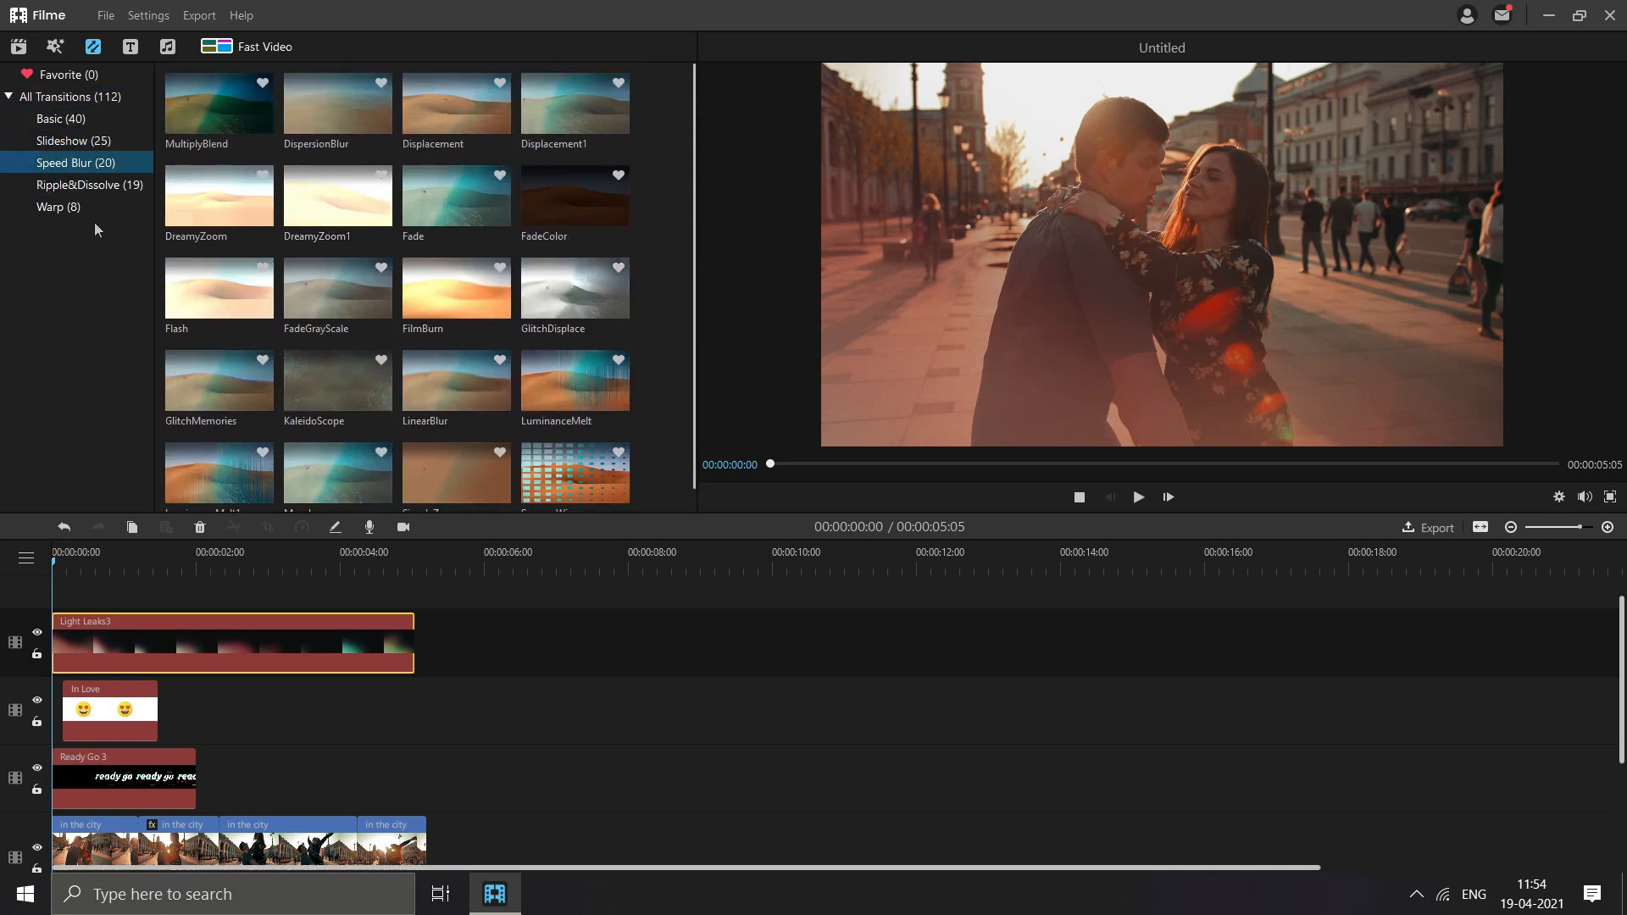
left_click(89, 185)
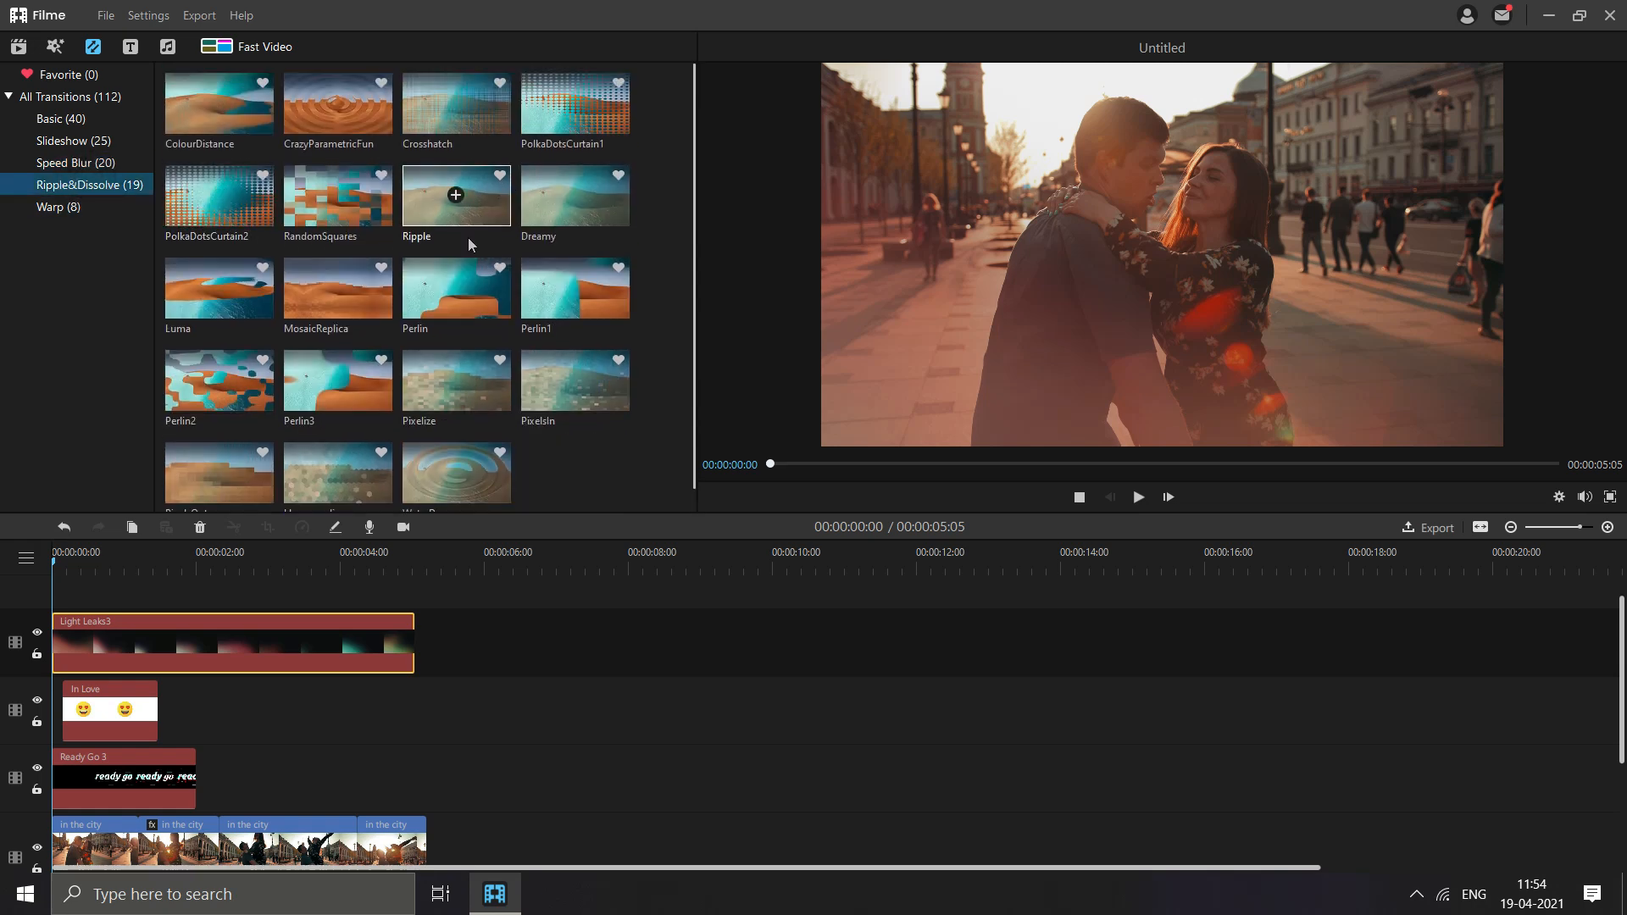
left_click(58, 207)
left_click(53, 169)
- Add the InvertedPageCurl slideshow transition between the first two "in the city" clips
left_click(73, 140)
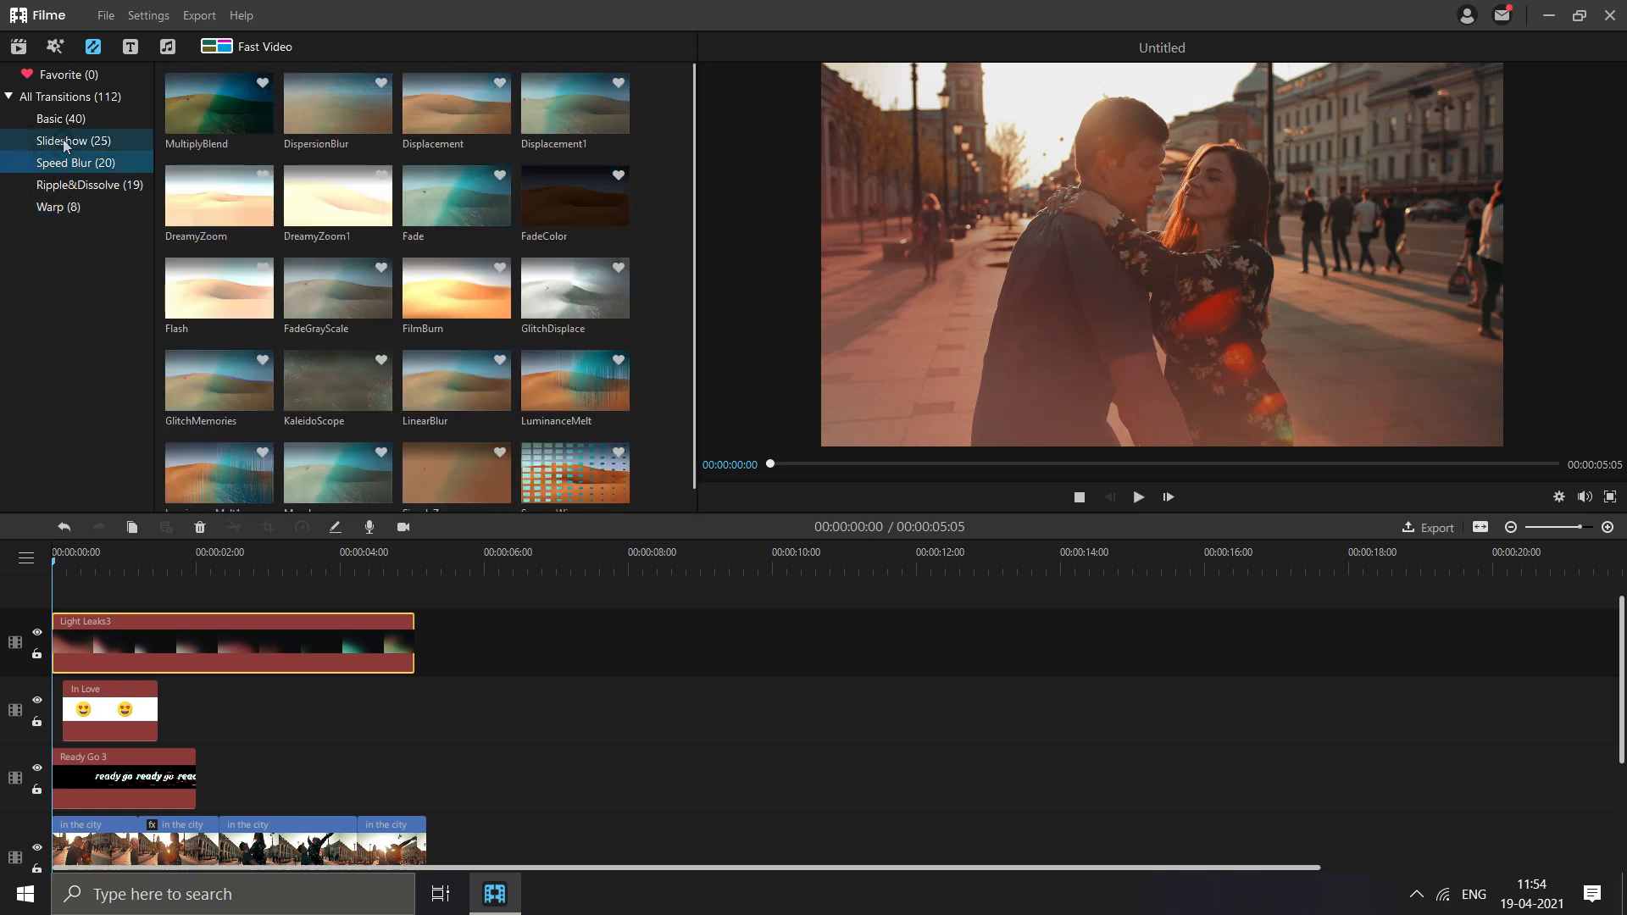
left_click(61, 119)
left_click(73, 140)
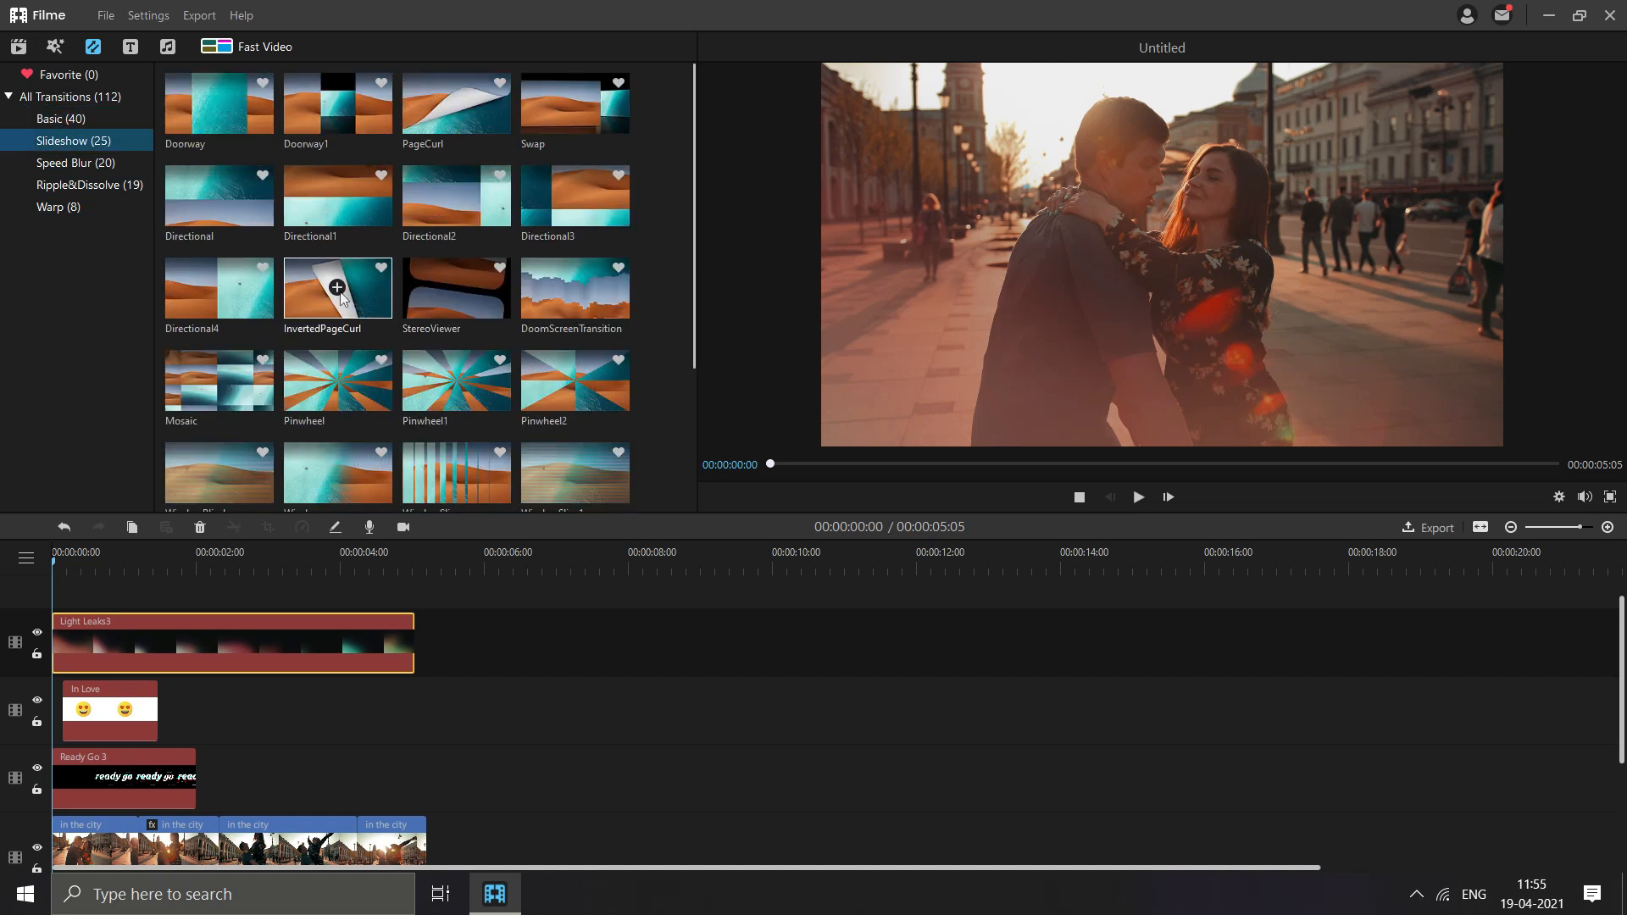
left_click_drag(354, 294, 144, 848)
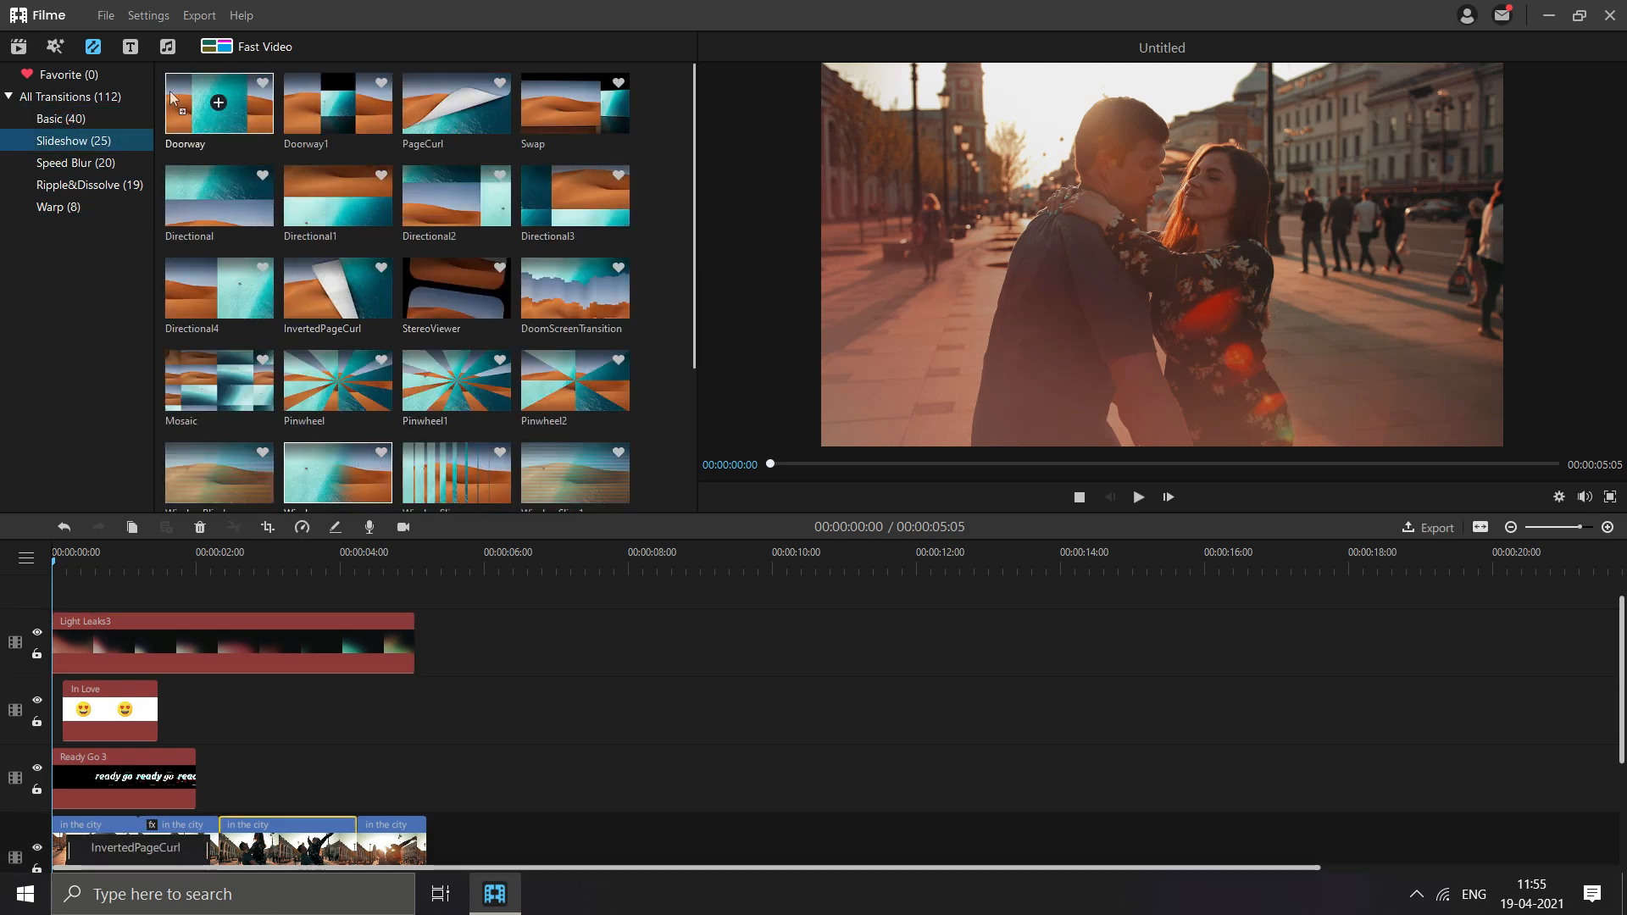
- Add the Lower Third 3 text on a new track above Light Leaks3, starting at about 1 second
left_click(130, 47)
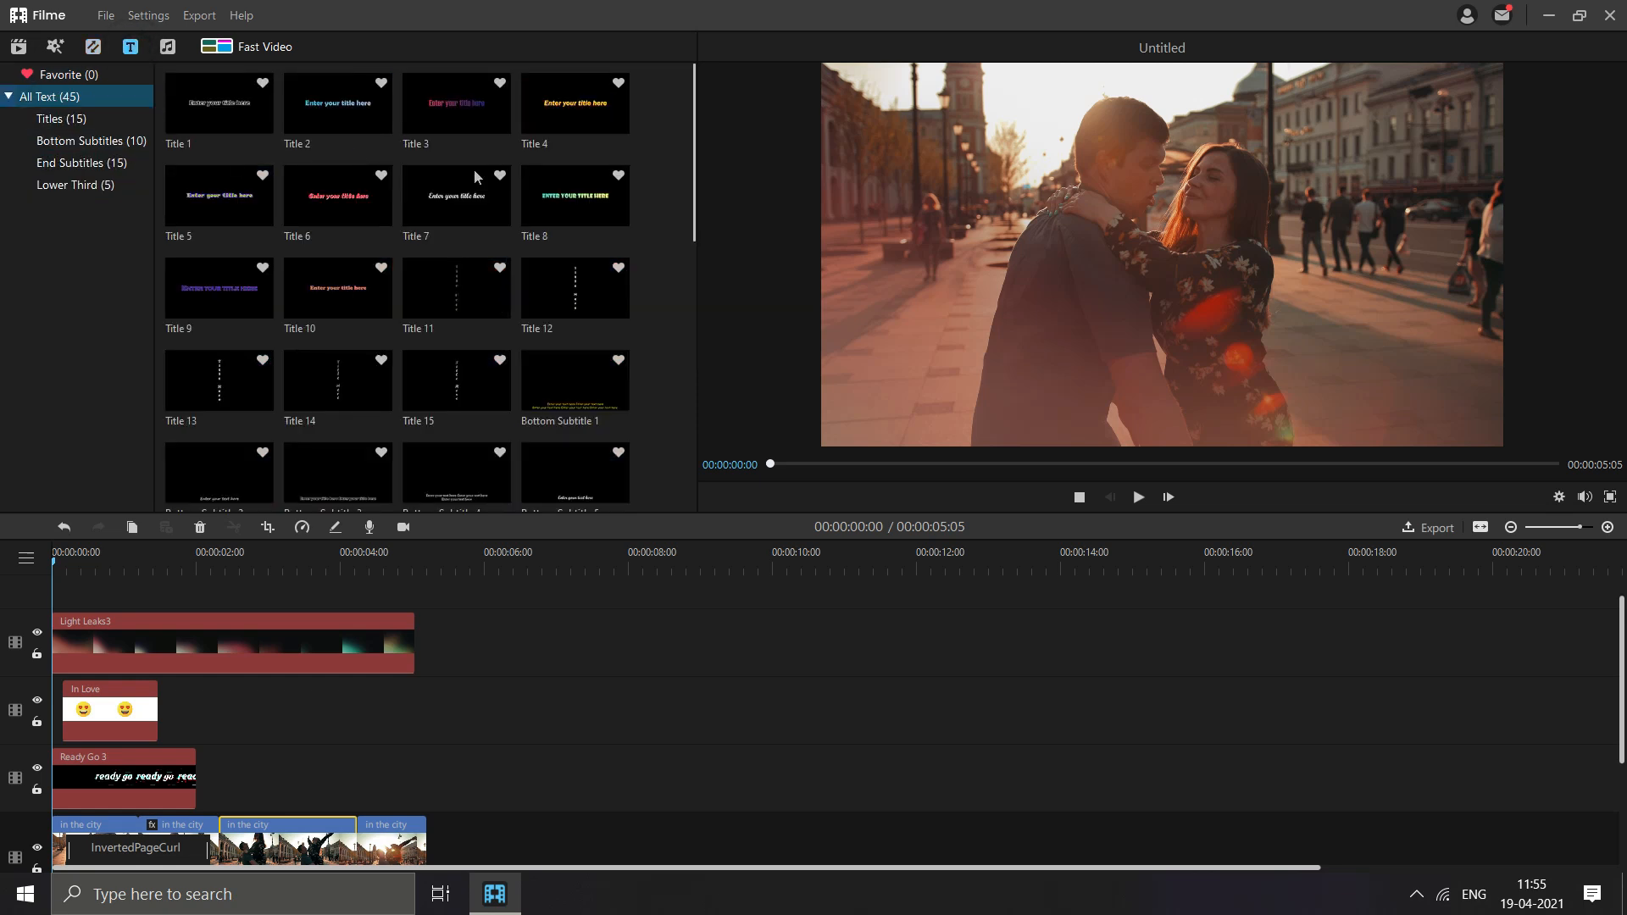
left_click(82, 119)
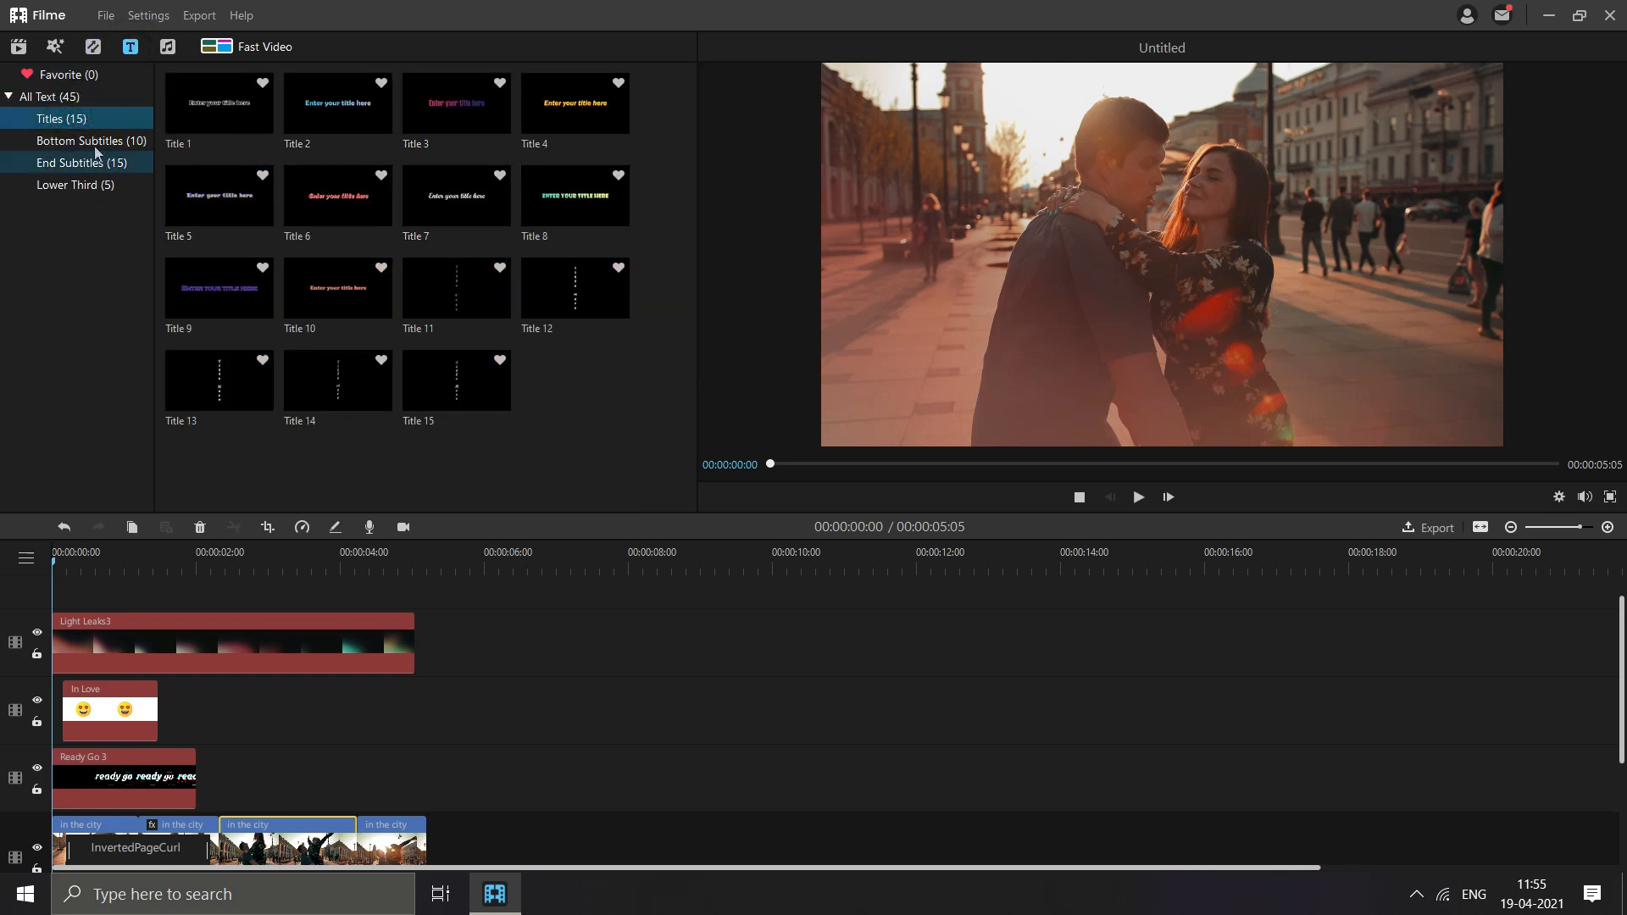
left_click(88, 140)
left_click(81, 163)
left_click(76, 185)
left_click(126, 559)
left_click(456, 102)
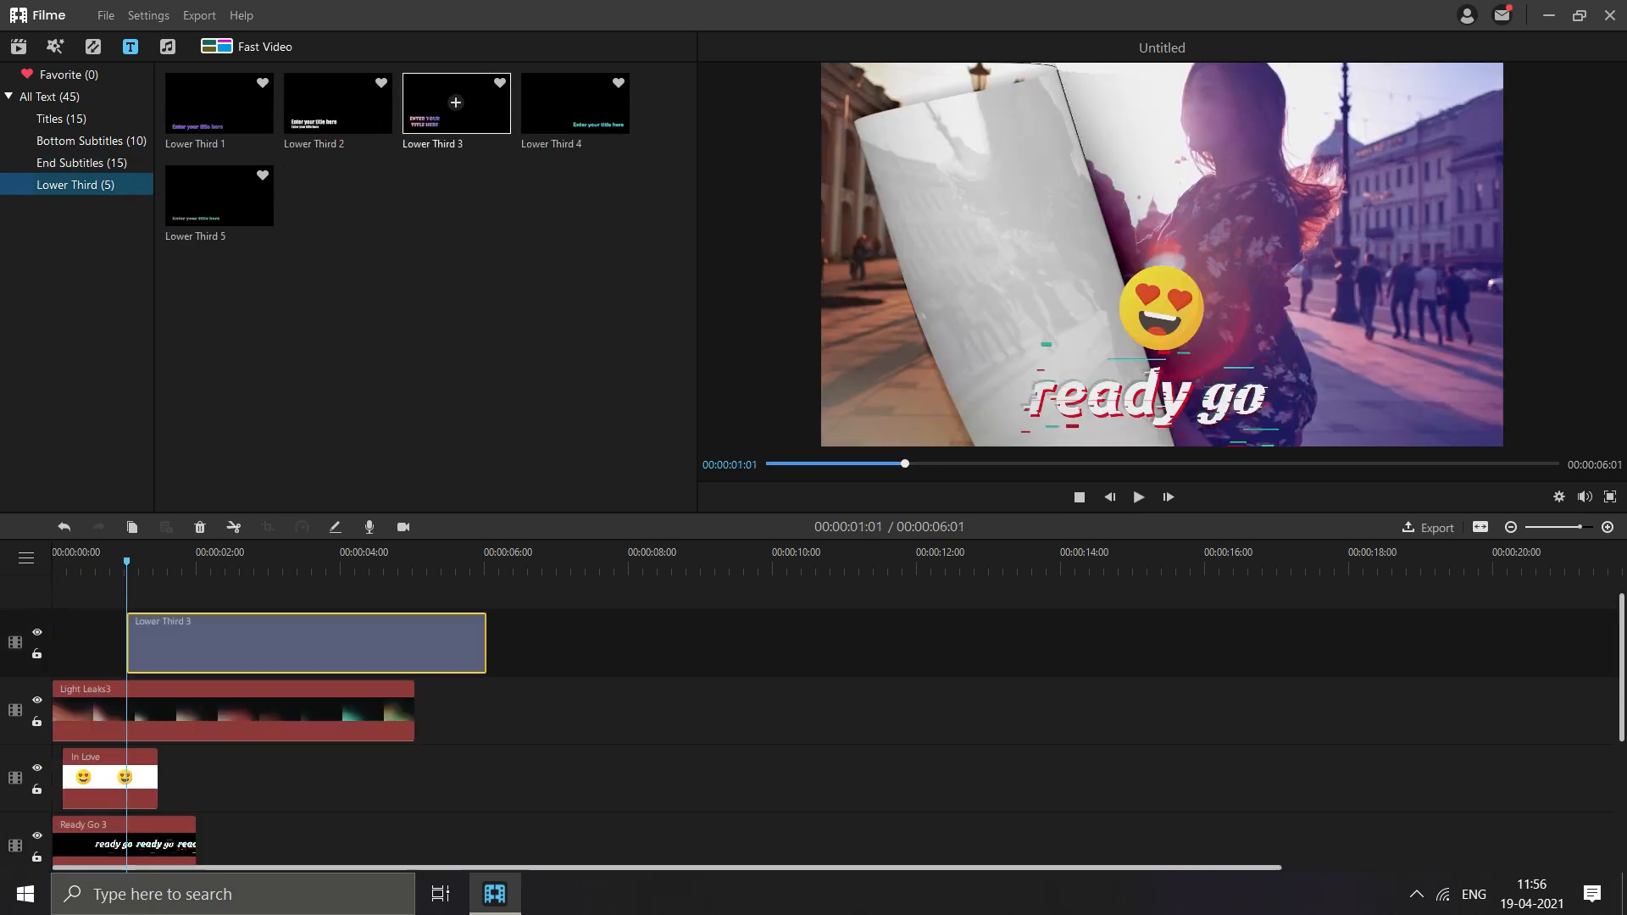
- Shorten the Lower Third 3 clip to about 2.3 seconds and shift its start to 00:00:01:15
left_click_drag(128, 566, 147, 567)
left_click(351, 644)
left_click_drag(485, 633, 291, 641)
left_click_drag(146, 563, 222, 562)
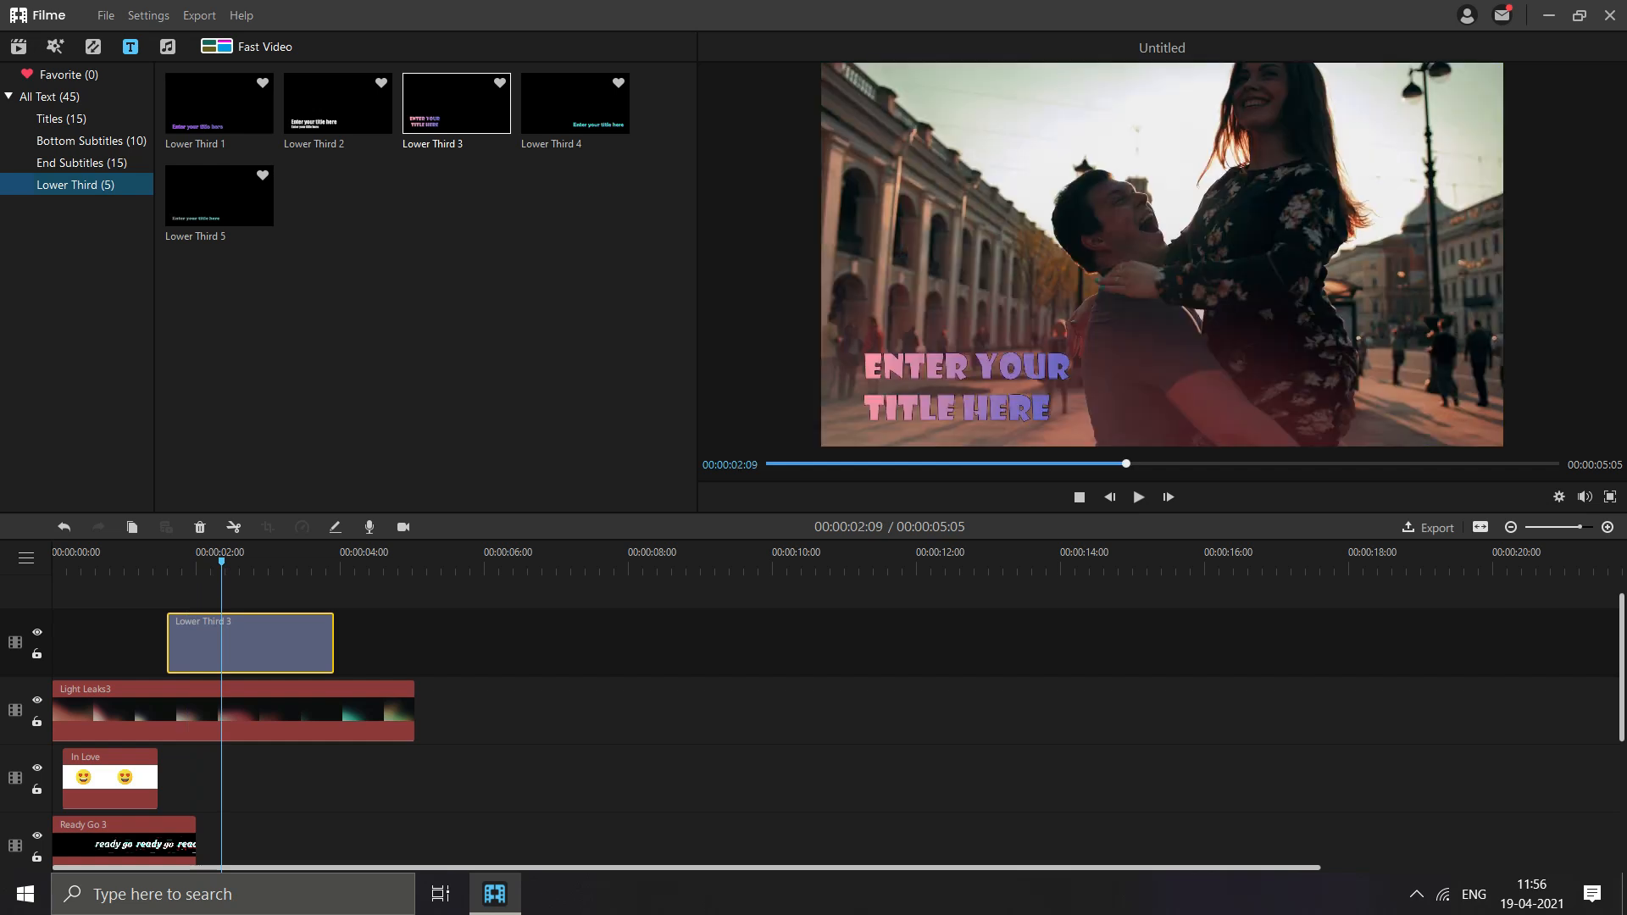
- Replace the placeholder text of the Lower Third 3 title with "This is our Story"
double_click(273, 638)
left_click(714, 386)
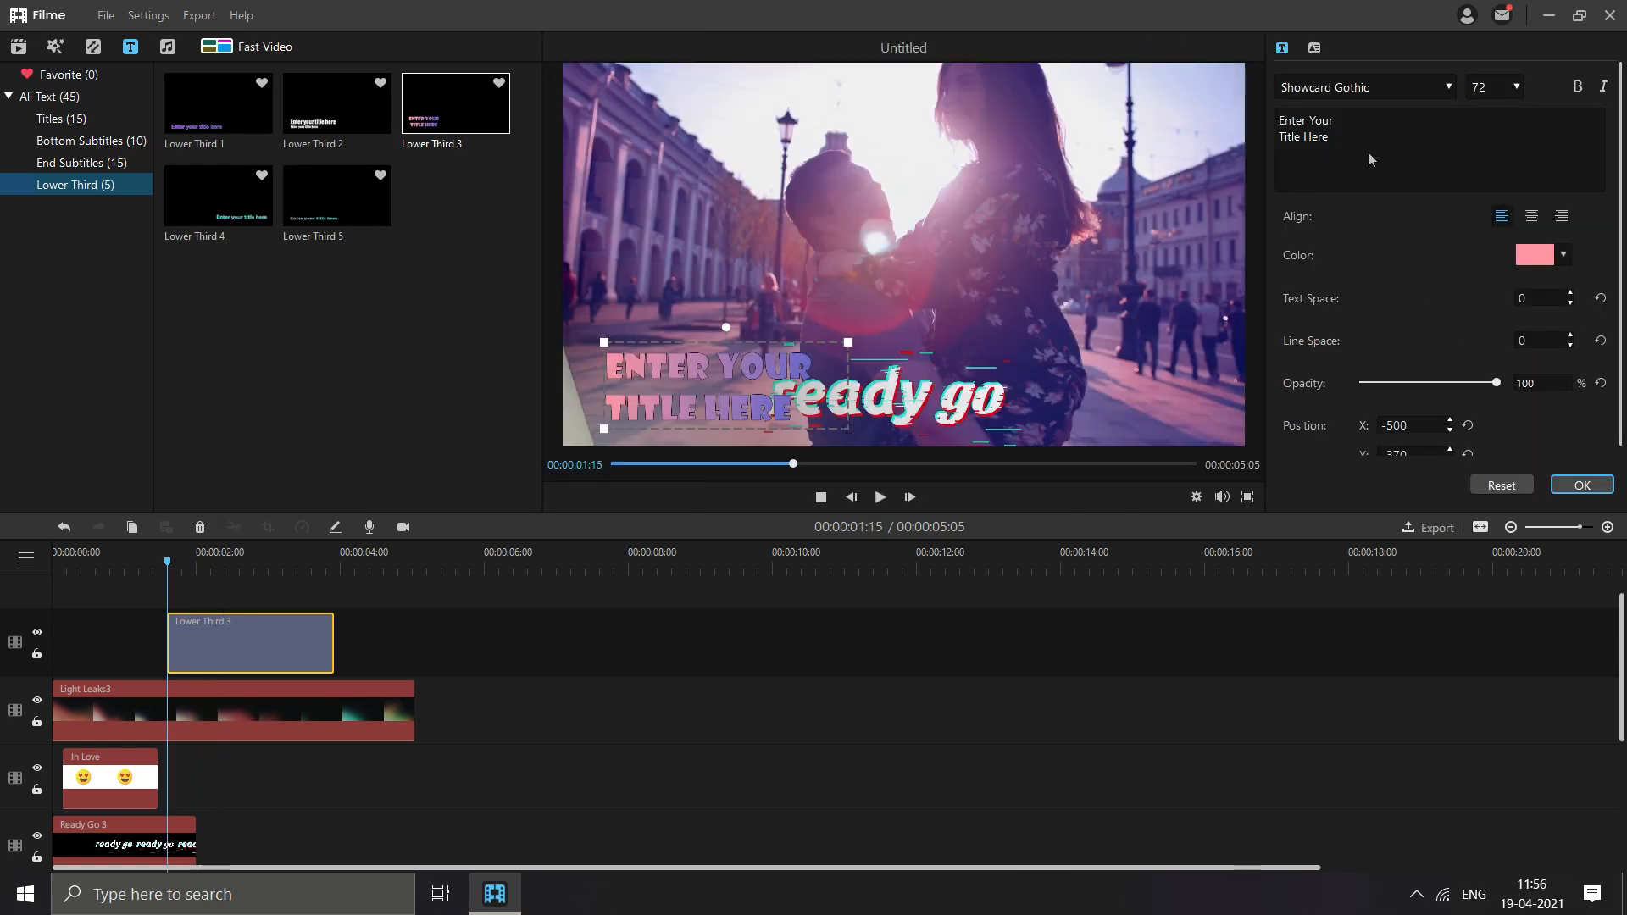
left_click_drag(1368, 142, 1268, 118)
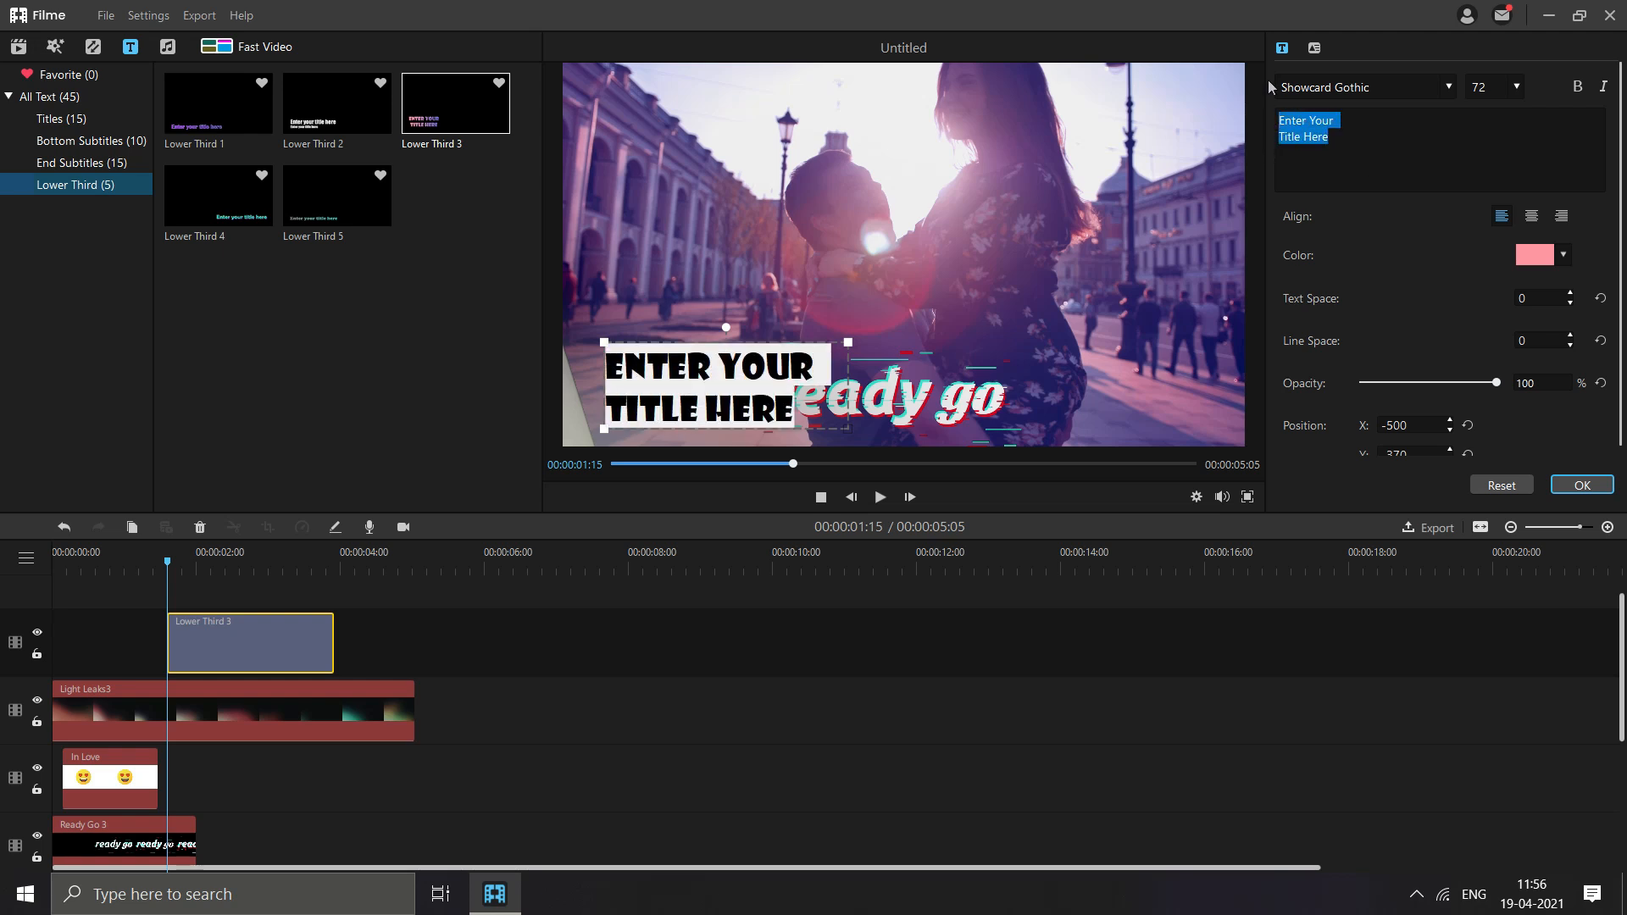
type("This is our Story")
- Centre the "This is our Story" title near the top of the frame and change its colour to light cyan
left_click_drag(901, 366, 1136, 73)
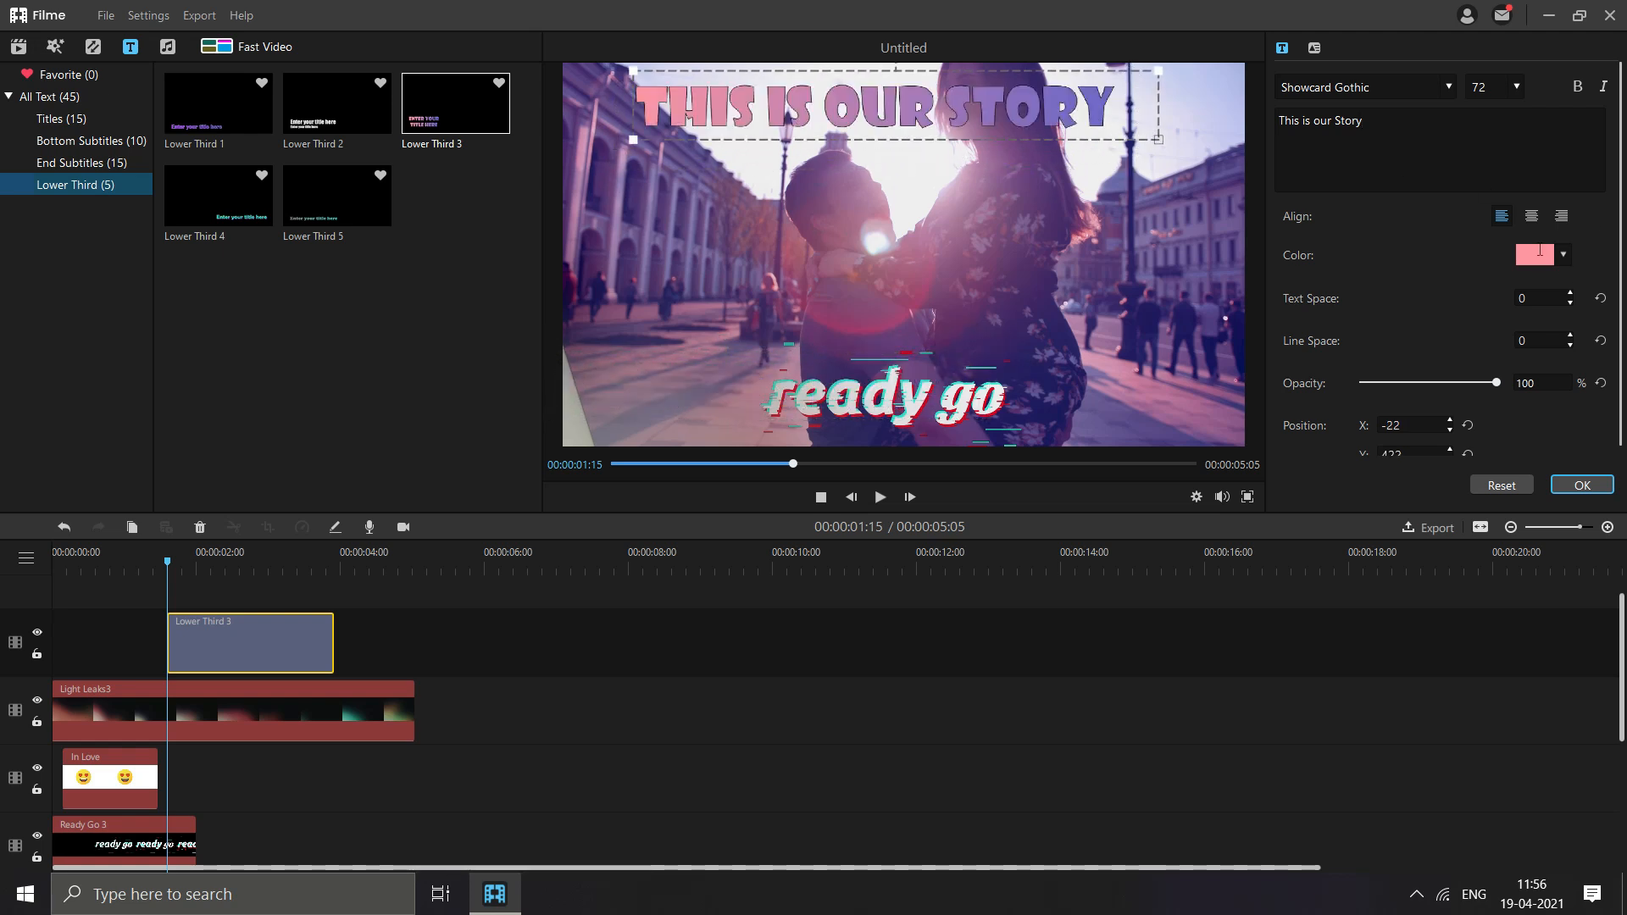
left_click(1540, 251)
left_click(1570, 309)
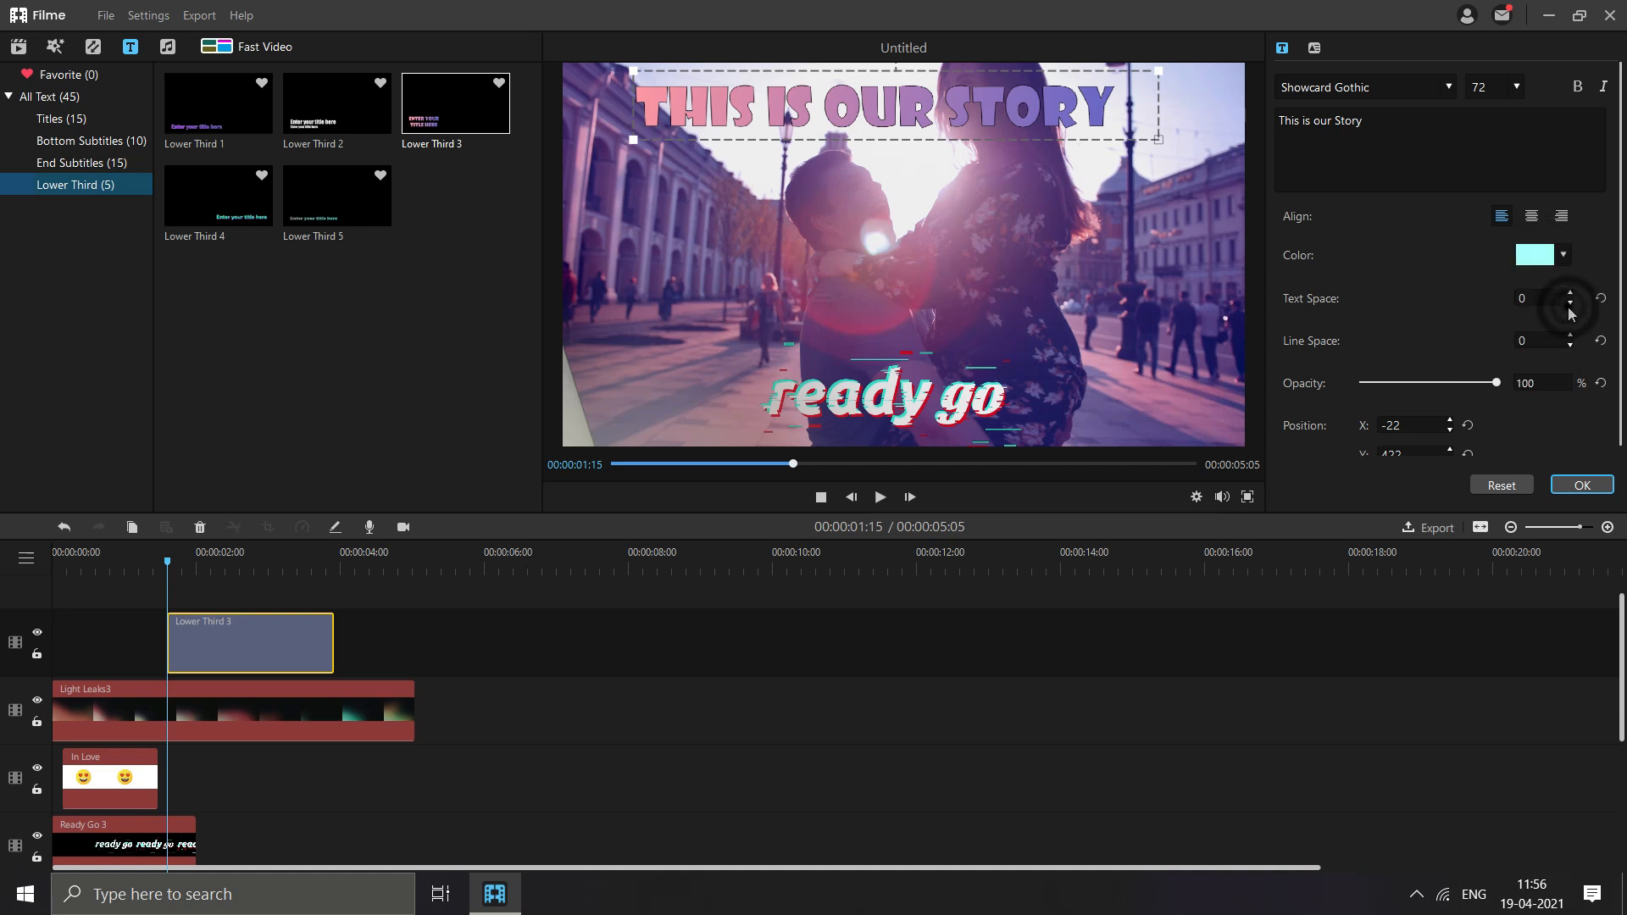
left_click_drag(970, 99, 976, 110)
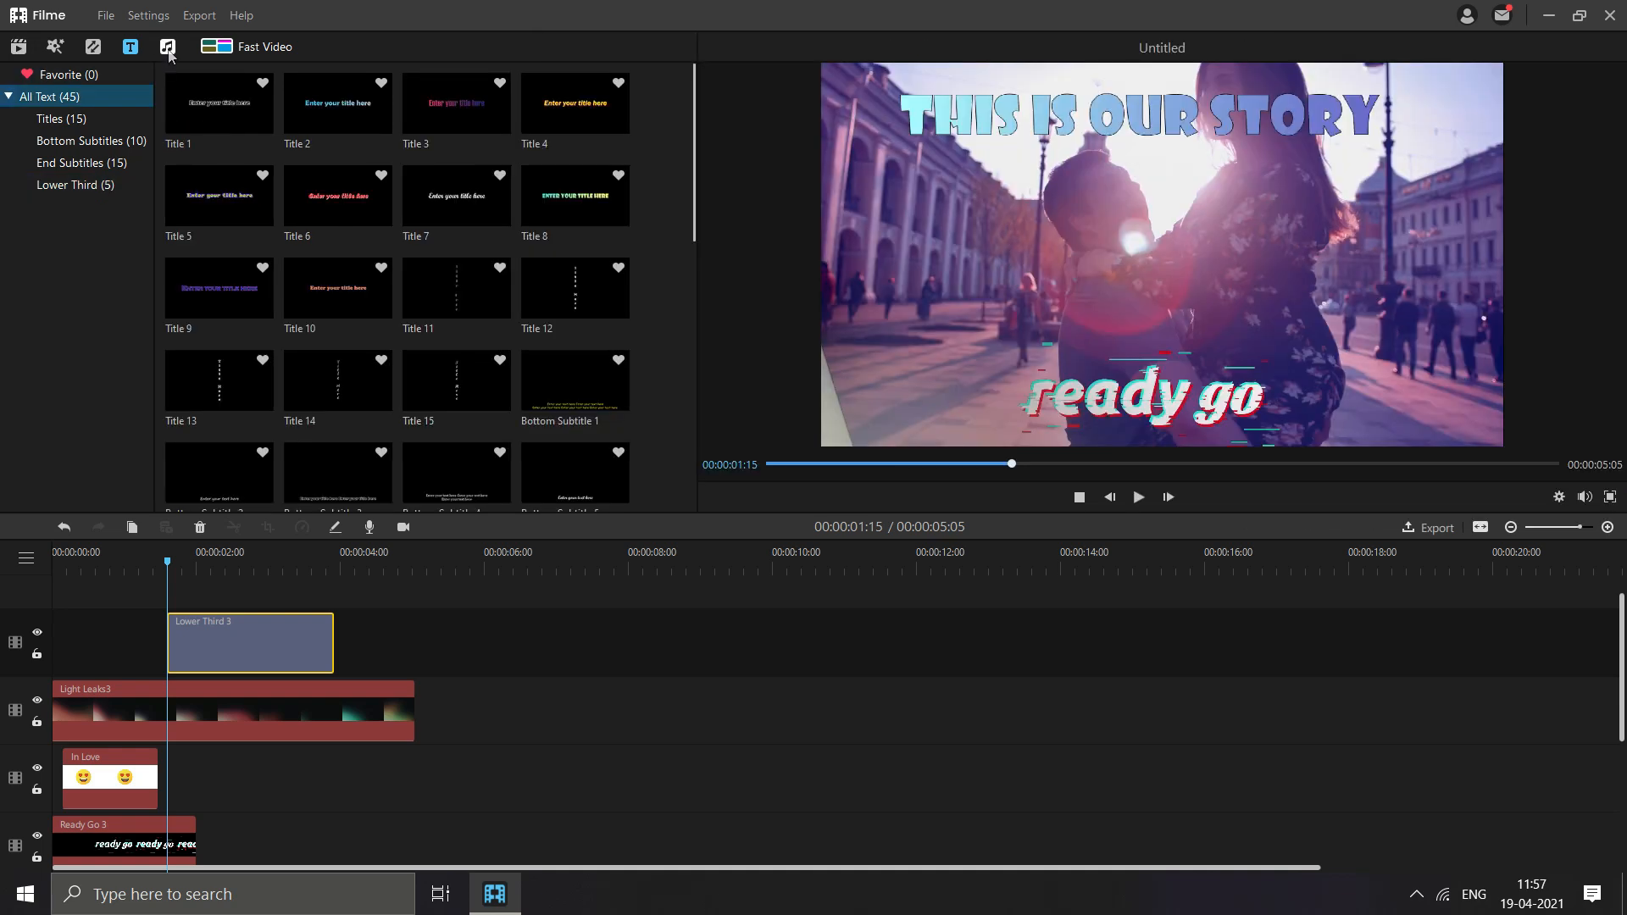
- Add the City Sunshine pop music below the video, trimmed to the video's length, and set its volume to 150
left_click(168, 48)
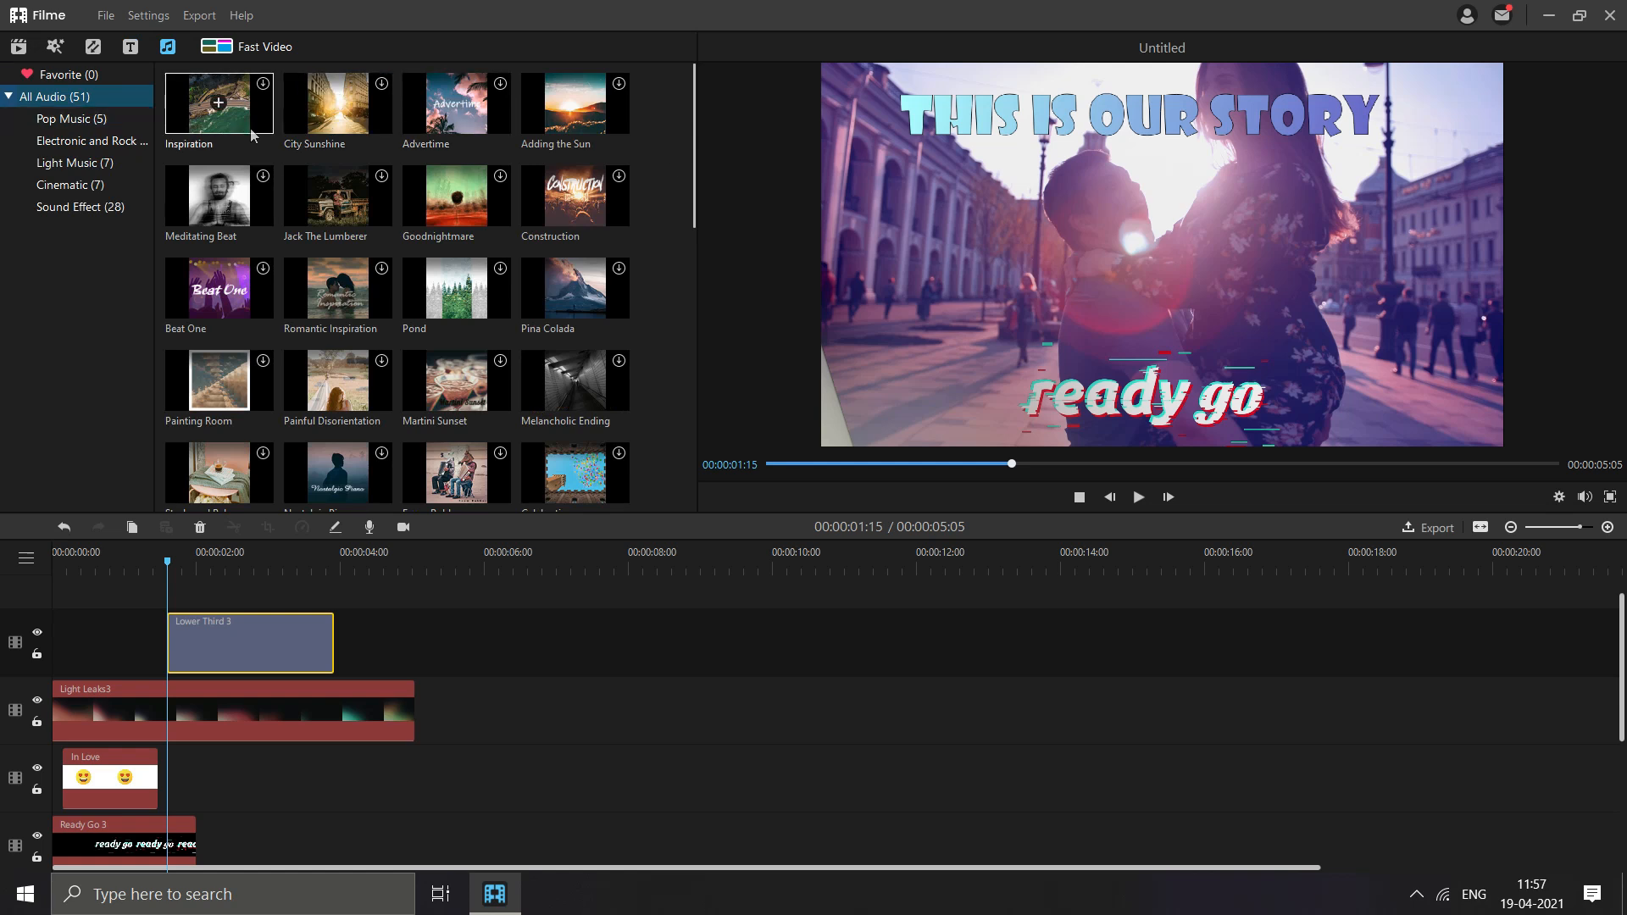
left_click(108, 123)
left_click(95, 140)
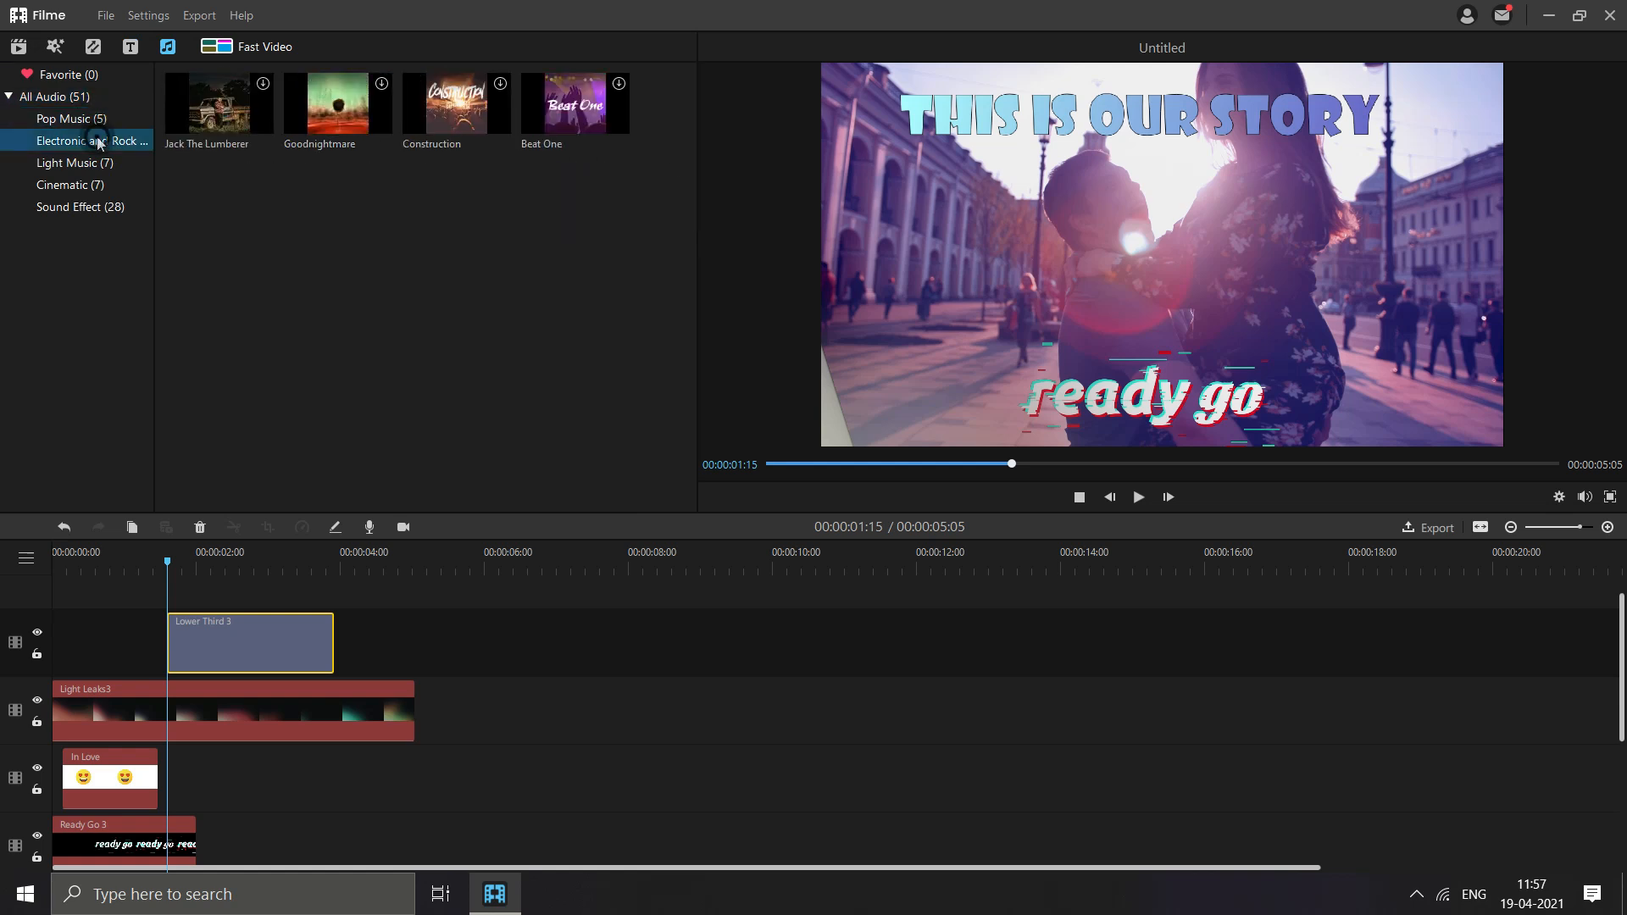
left_click(89, 163)
left_click(85, 185)
left_click(80, 207)
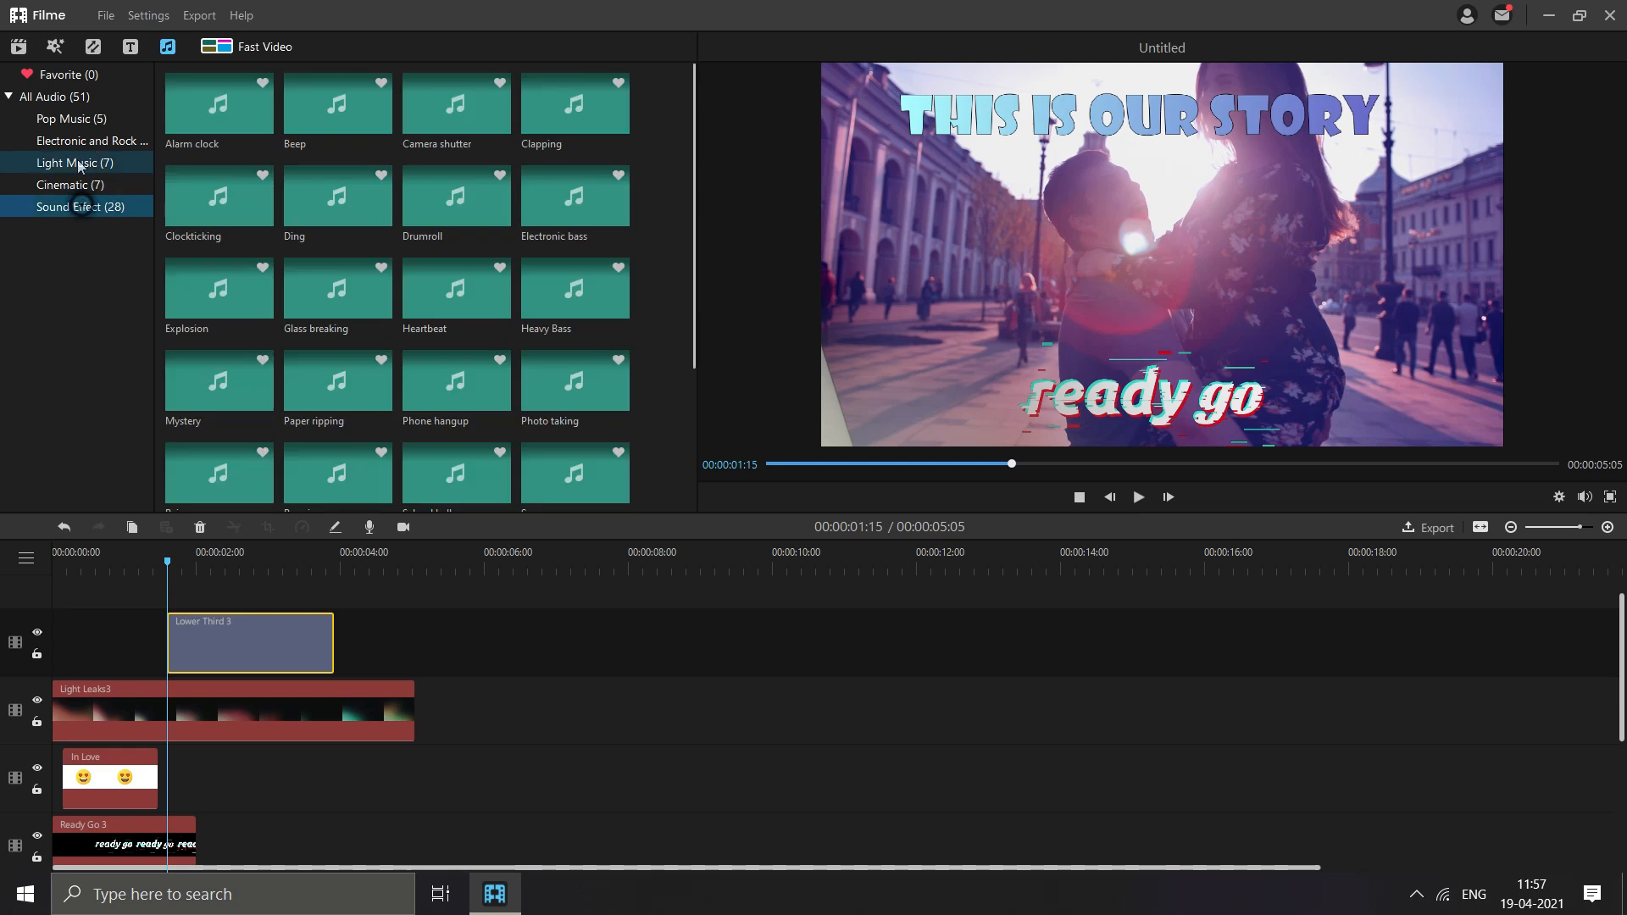
left_click(81, 128)
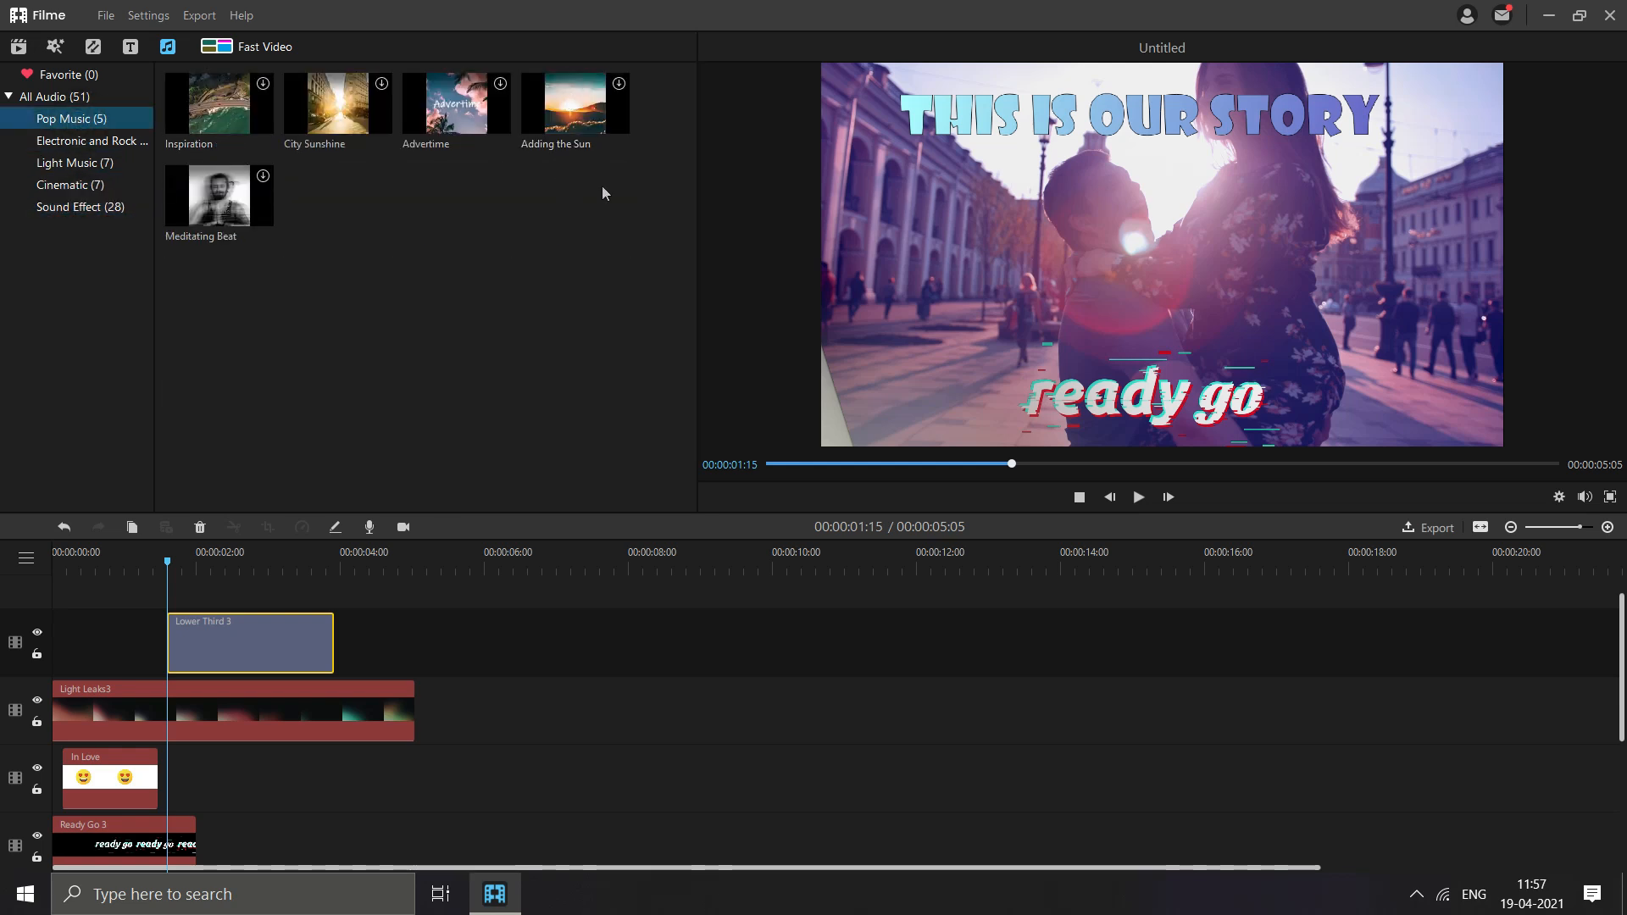
left_click(341, 113)
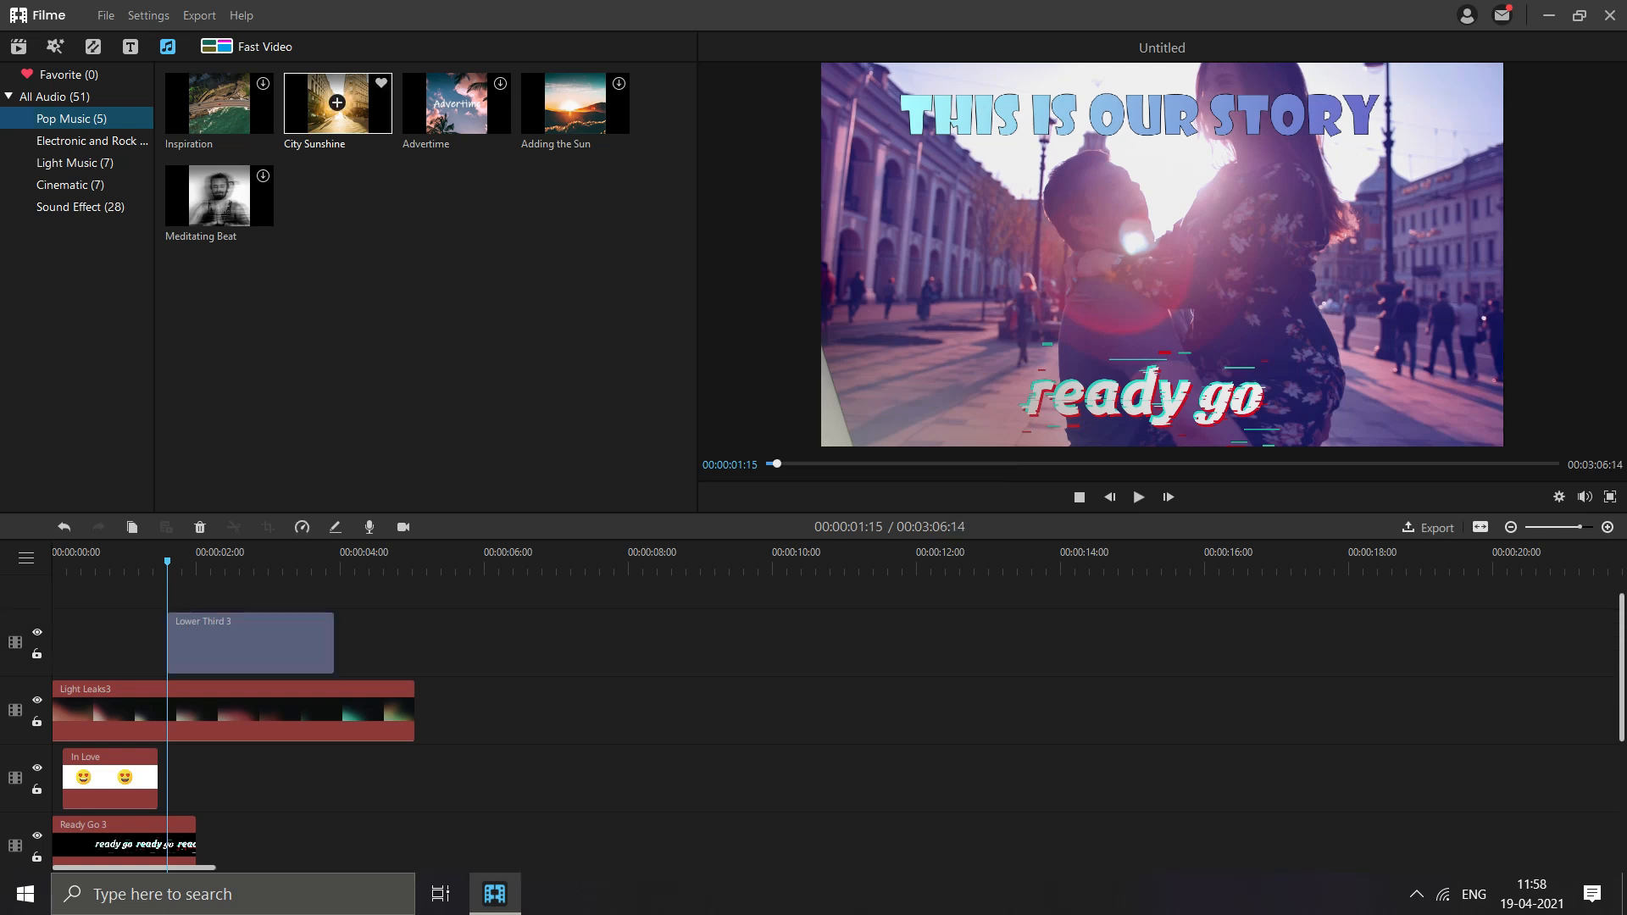
left_click(338, 102)
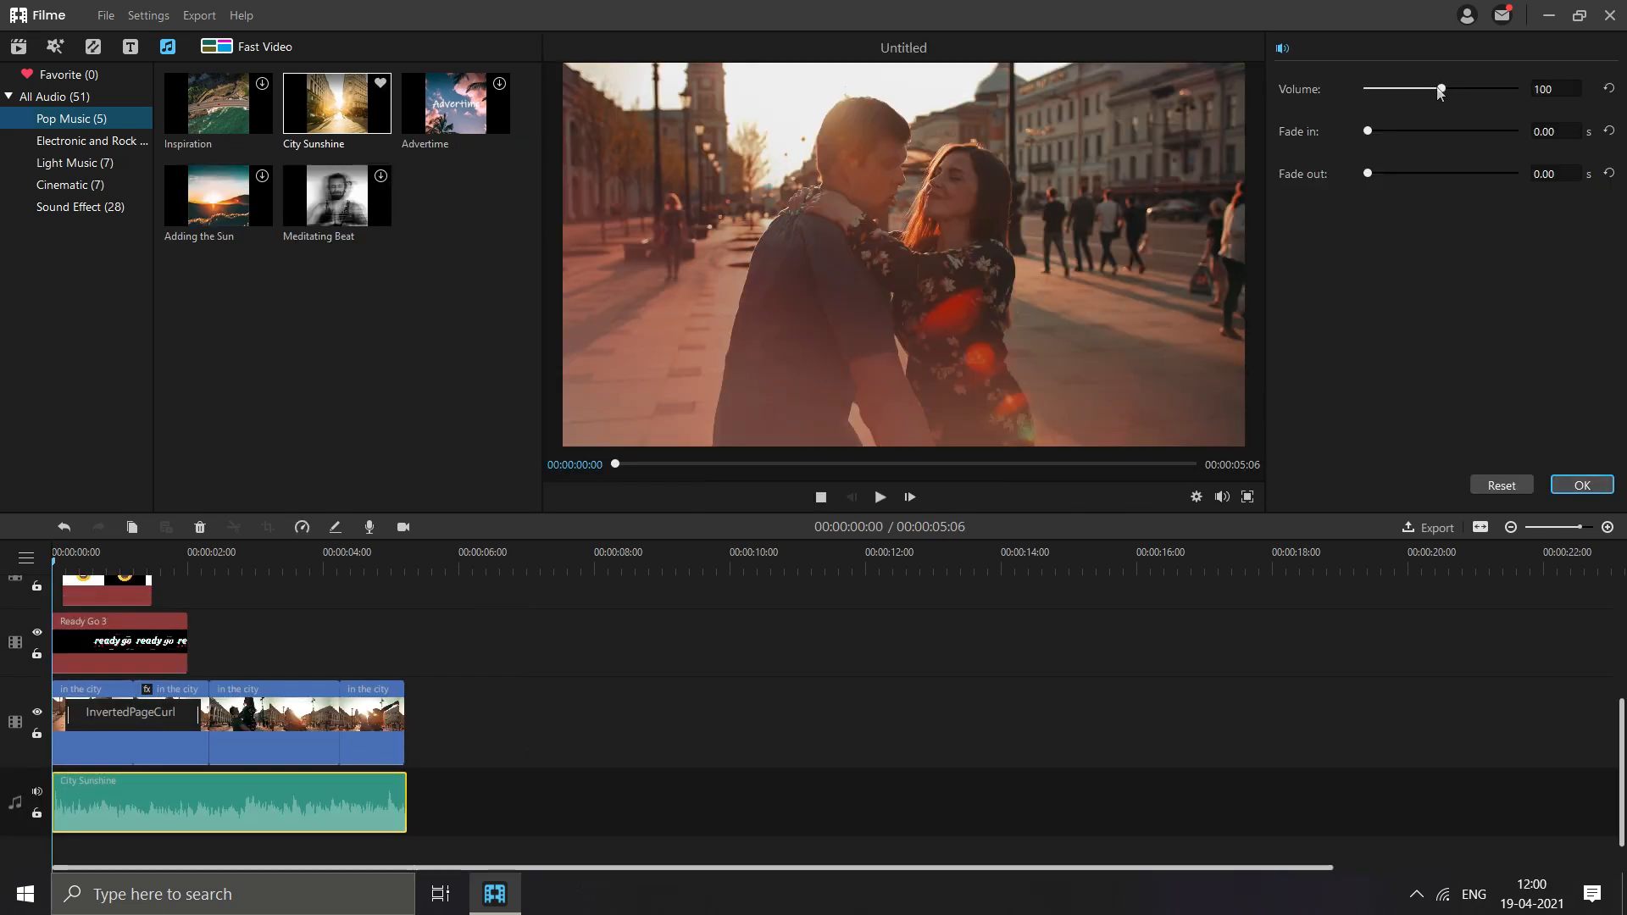
mouse_move(1441, 89)
left_mouse_down()
mouse_move(1544, 94)
mouse_move(1472, 95)
left_mouse_up()
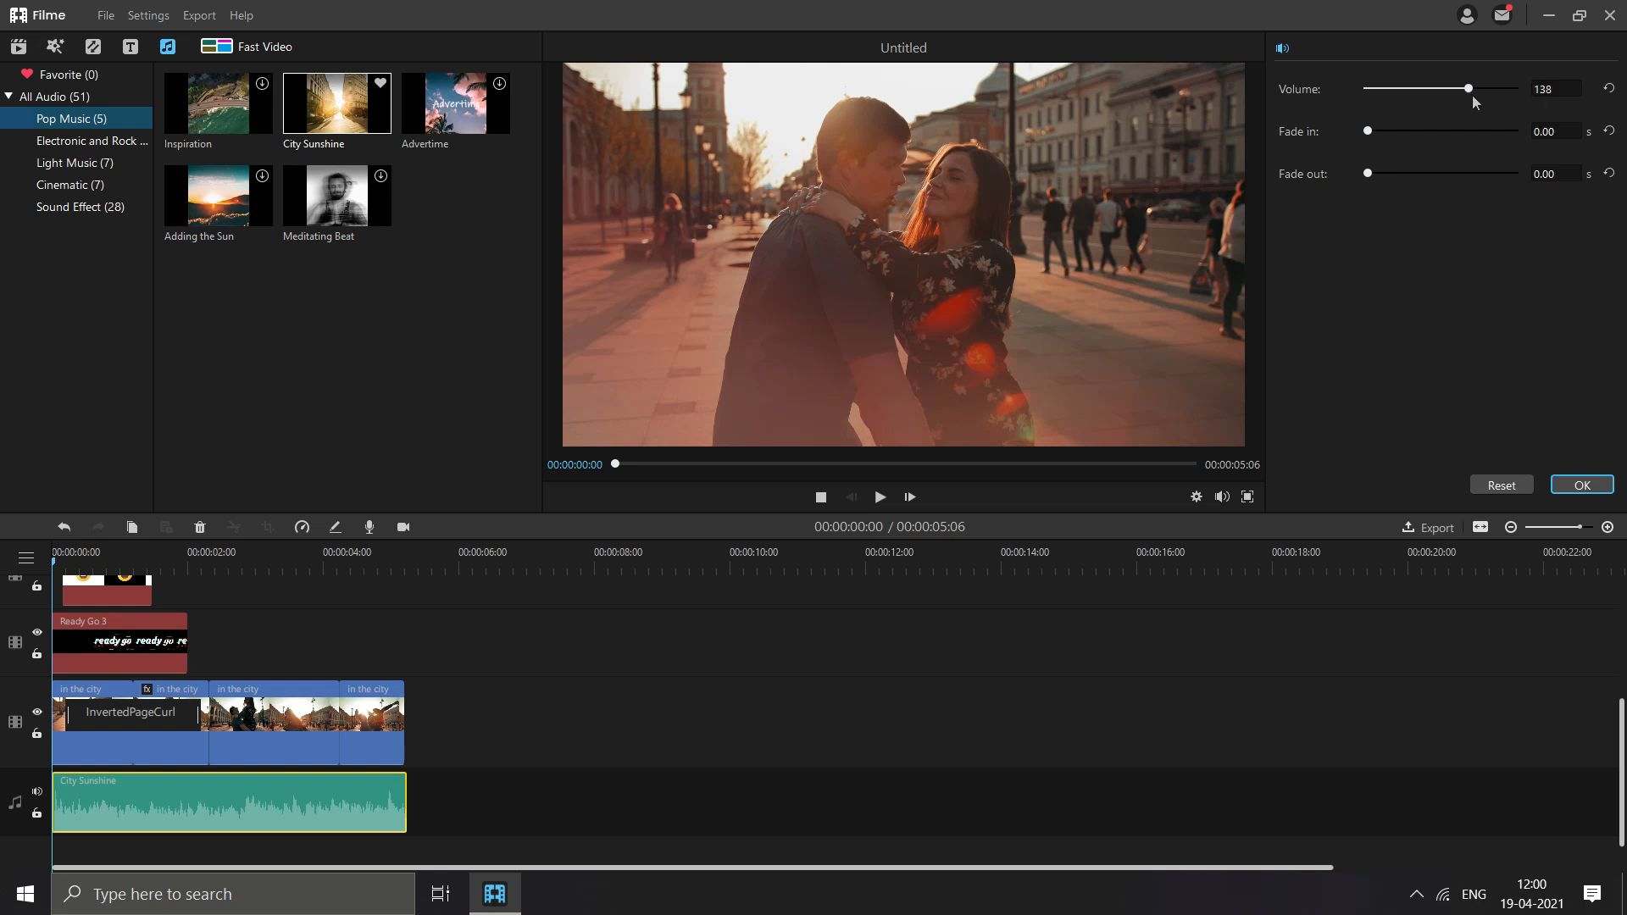
- Add the Drumroll sound effect on a second audio track, matching the In Love emoji's time span, and set its volume to 68
left_click(82, 208)
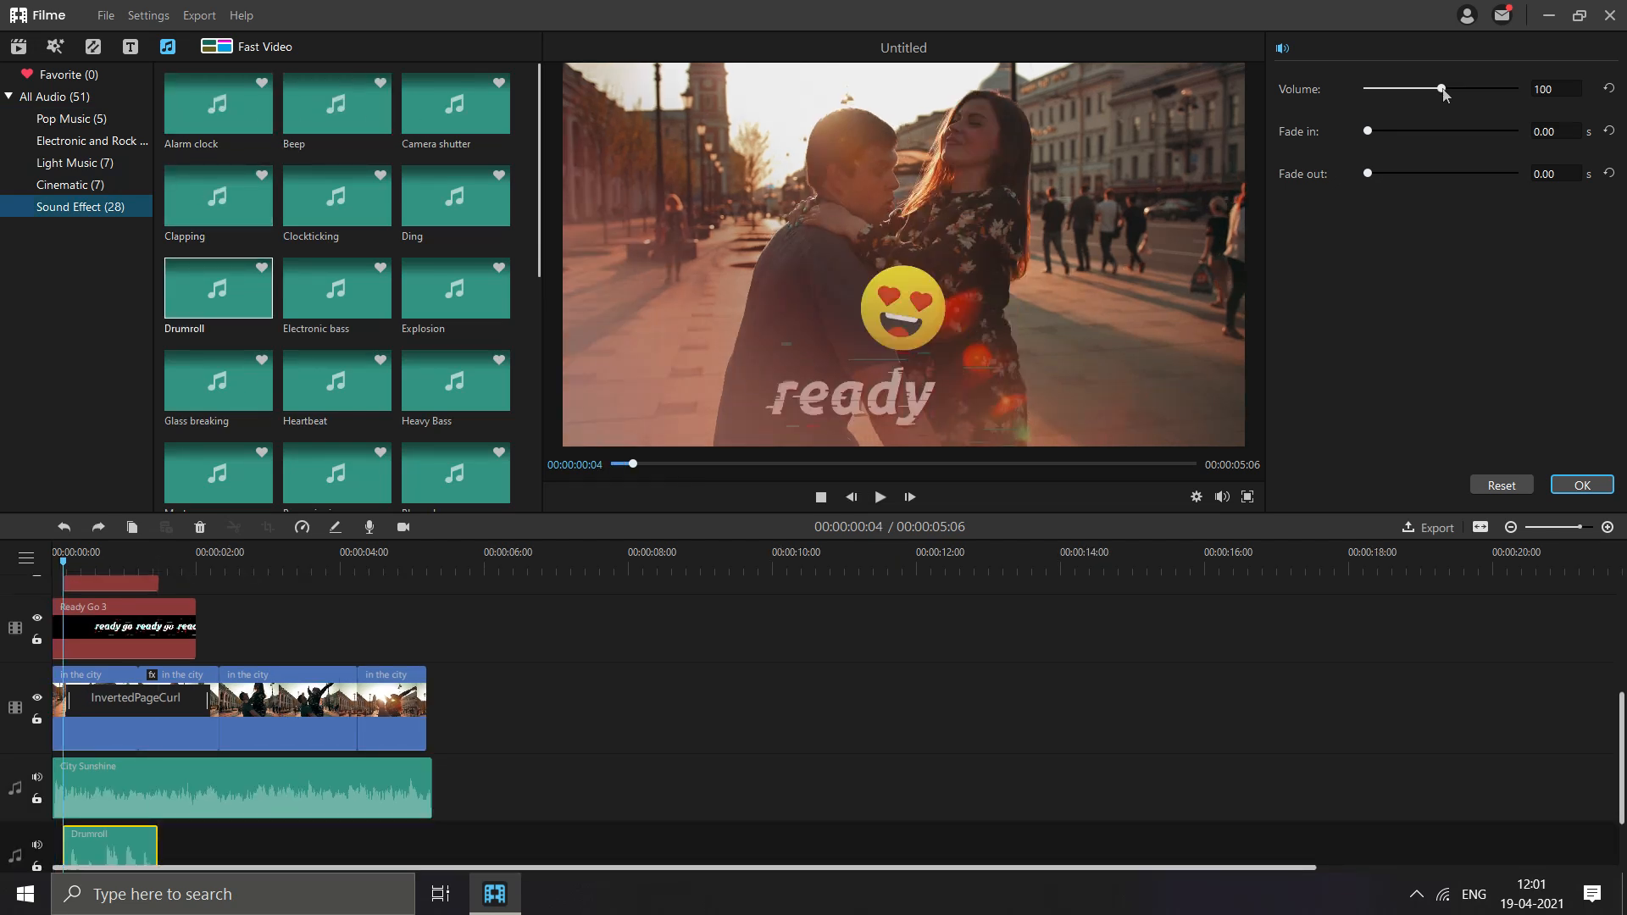
left_click_drag(1446, 93, 1421, 92)
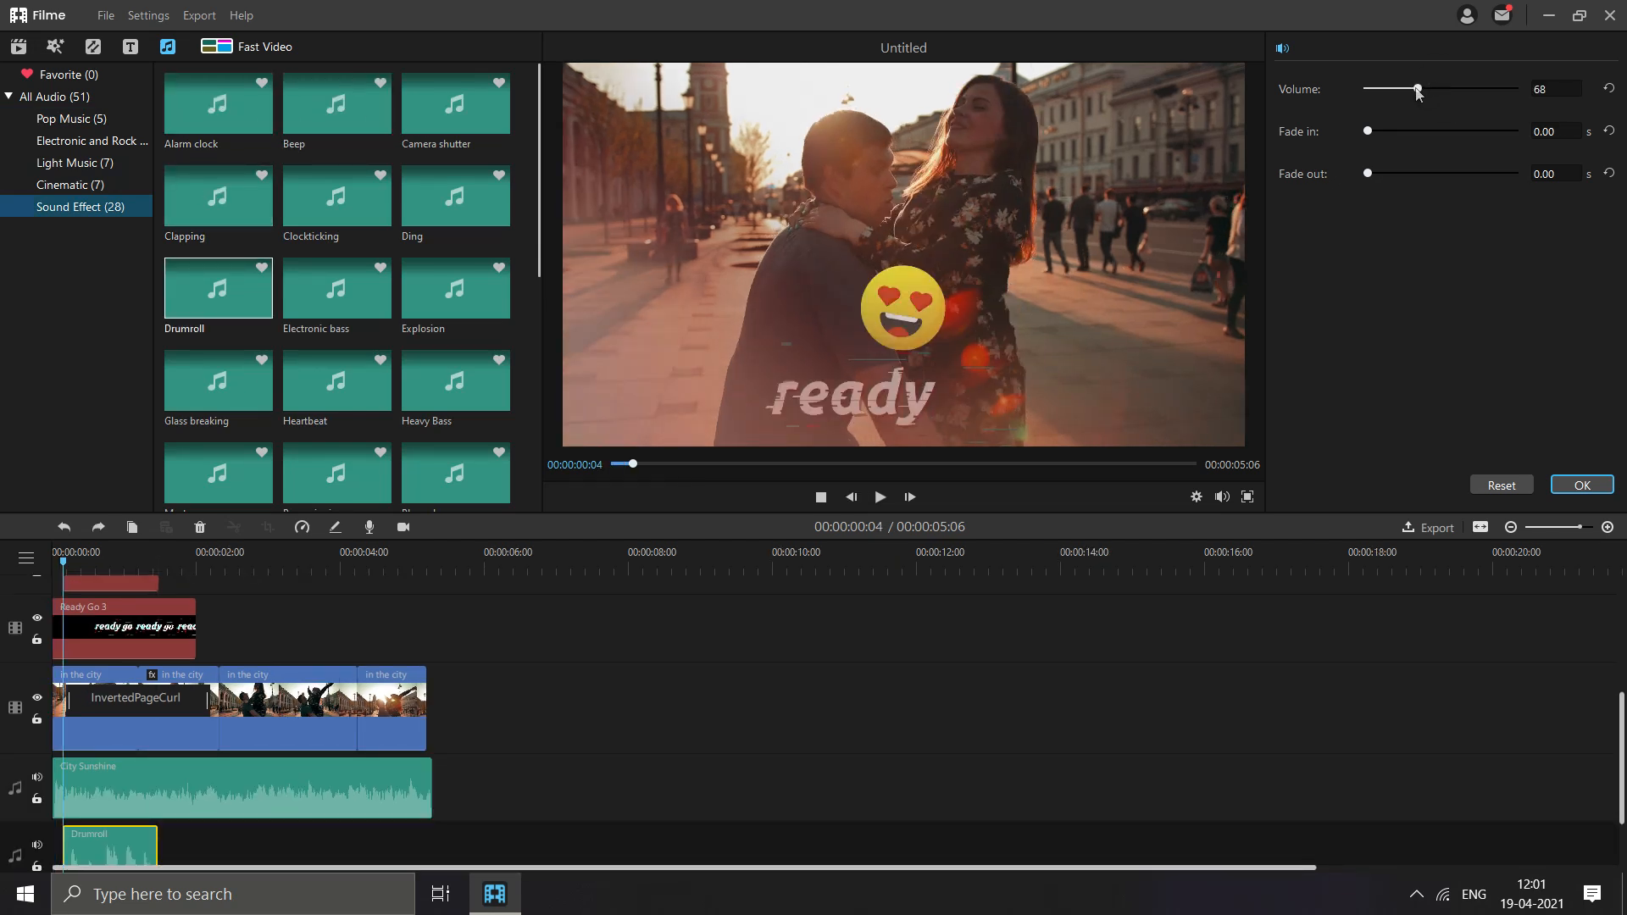
scroll(110, 775, "up", 5)
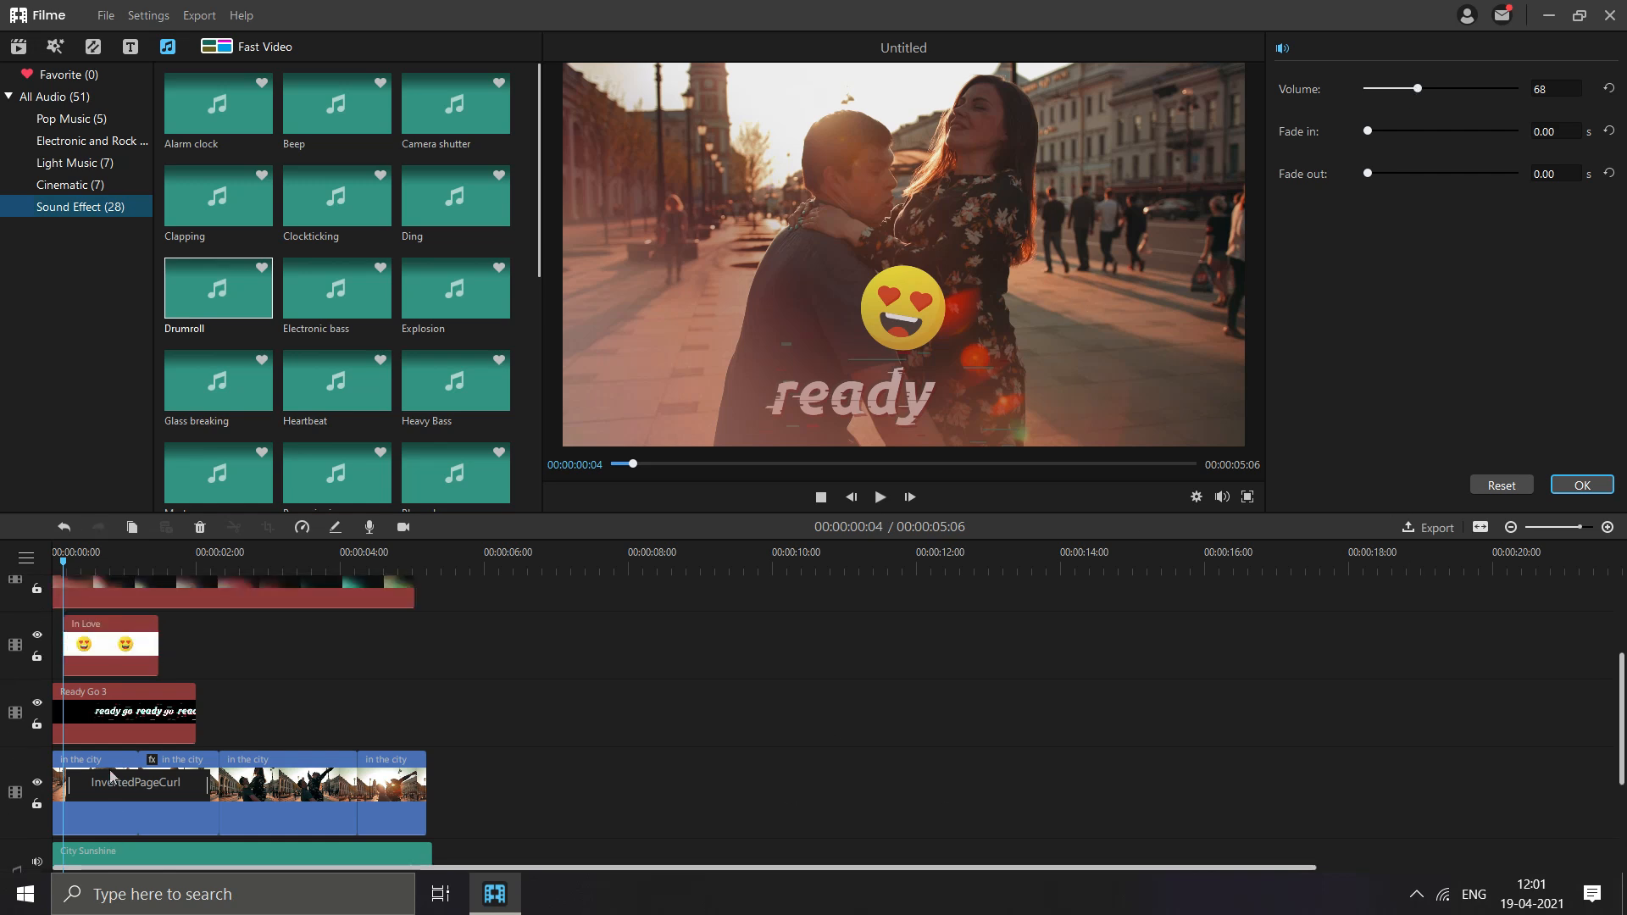
left_click(149, 587)
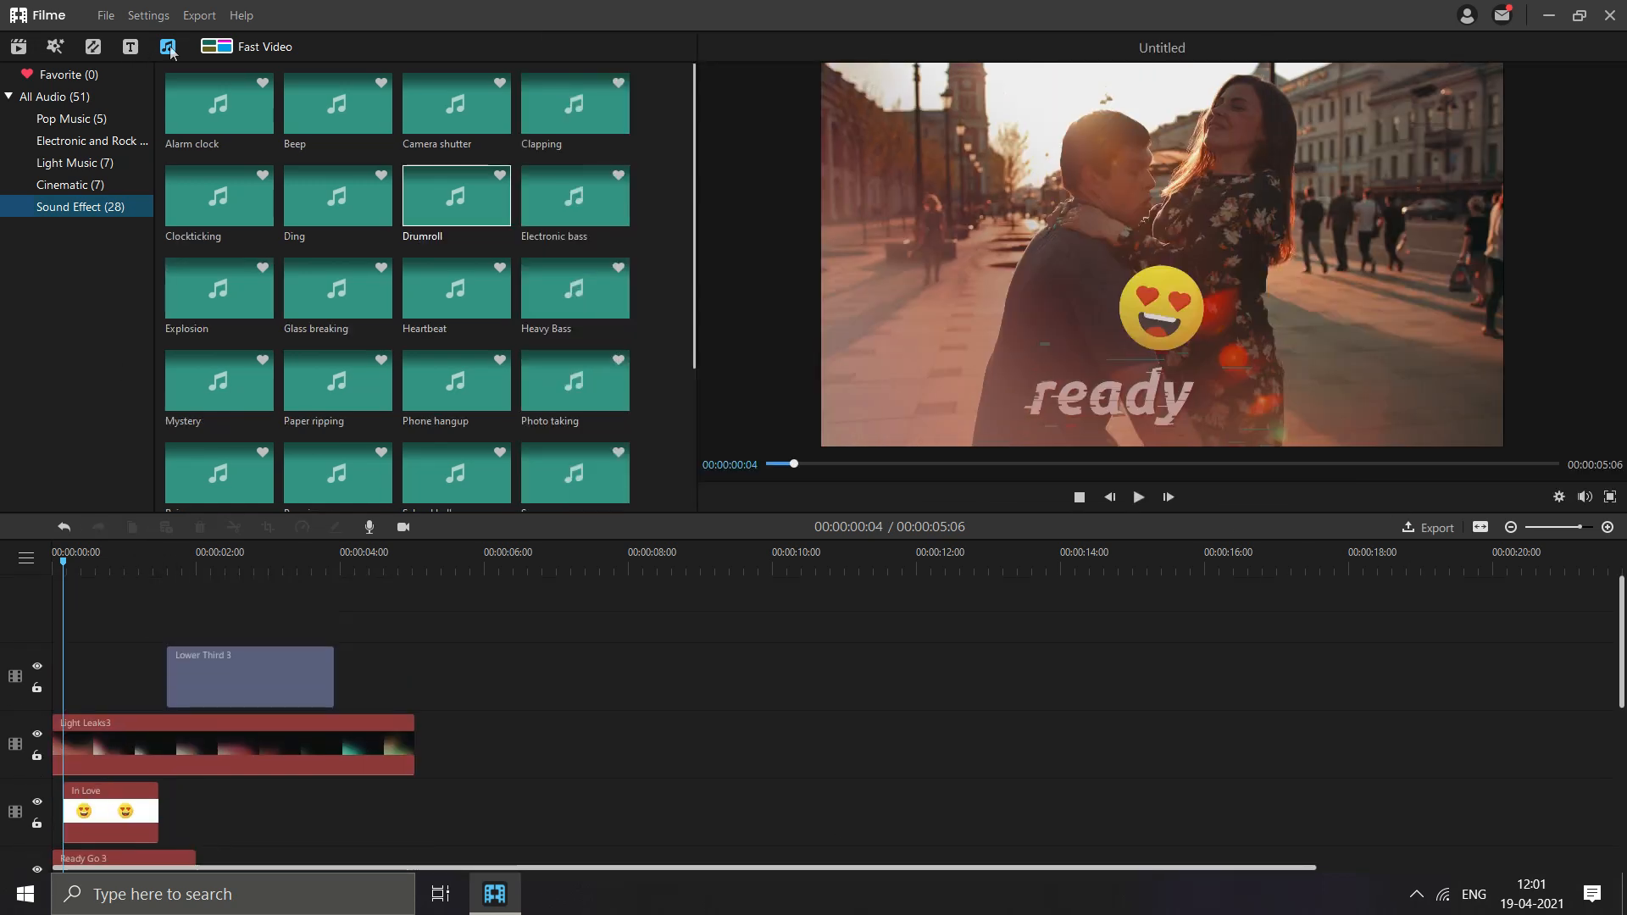
- Open the video export options and examine the Device, YouTube, Vimeo, Facebook and Twitter settings, returning to the Local formats
left_click(199, 16)
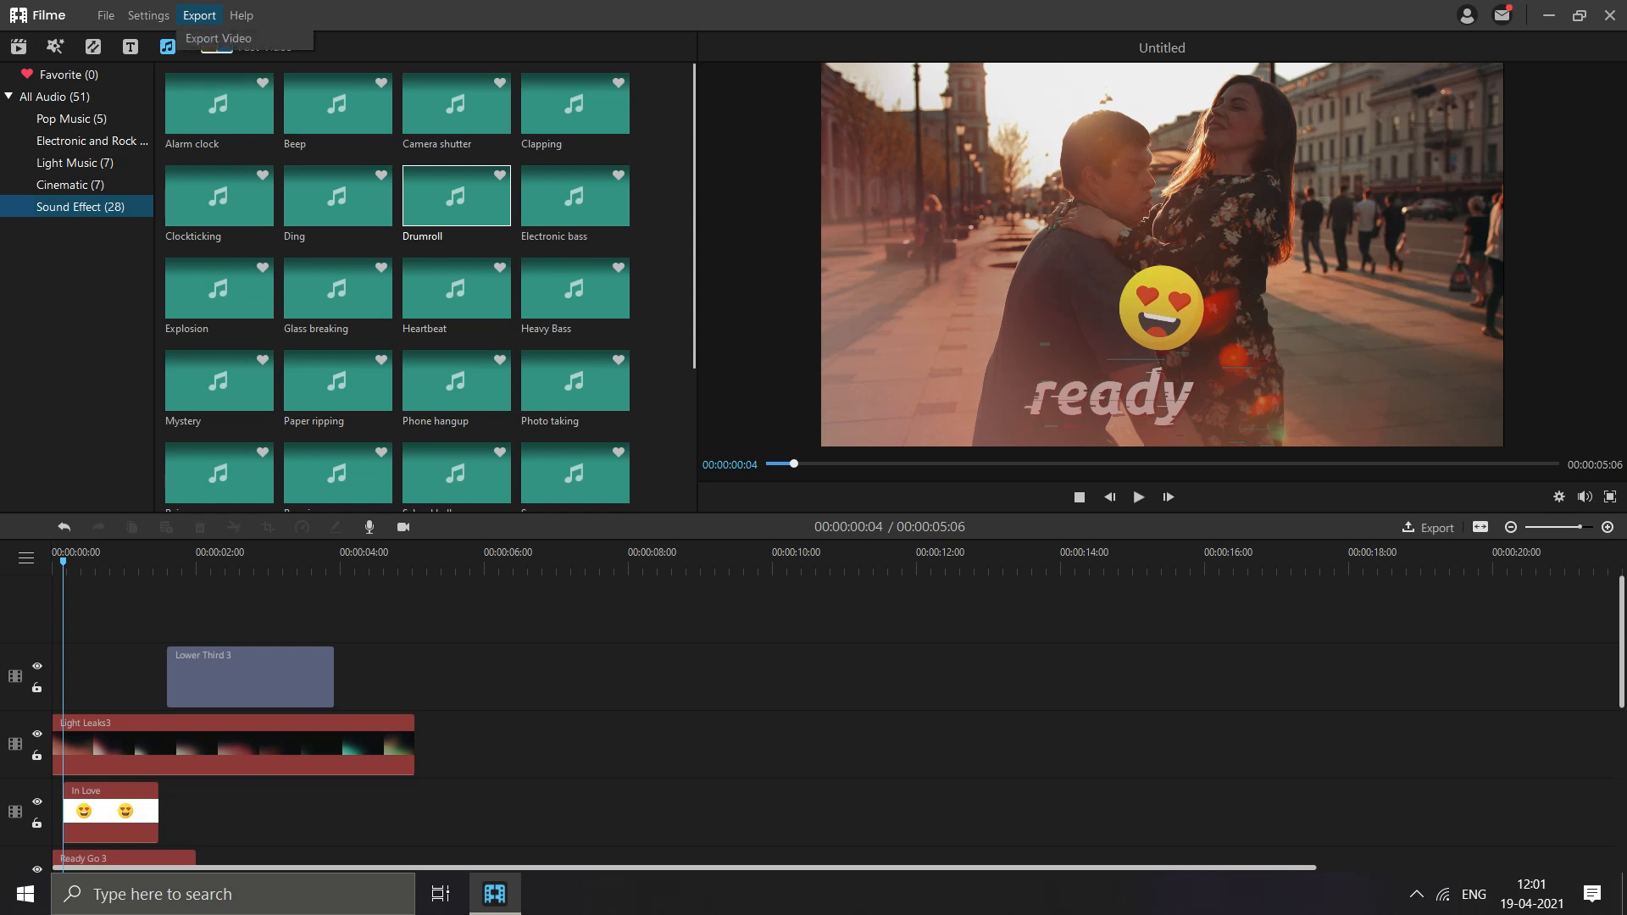
left_click(209, 37)
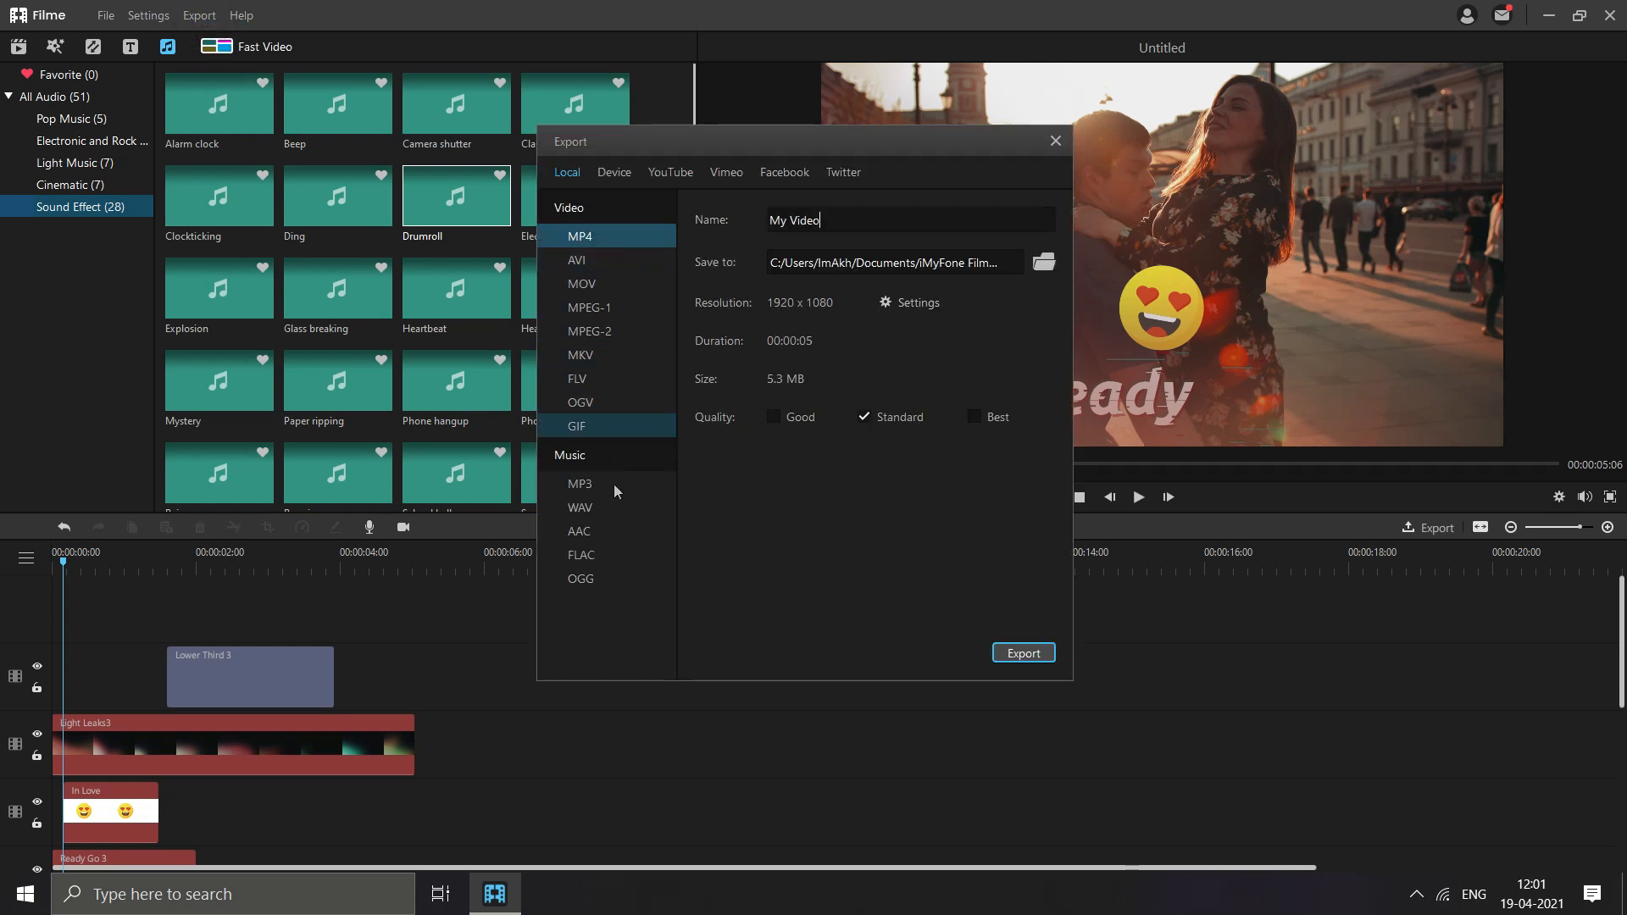
left_click(605, 177)
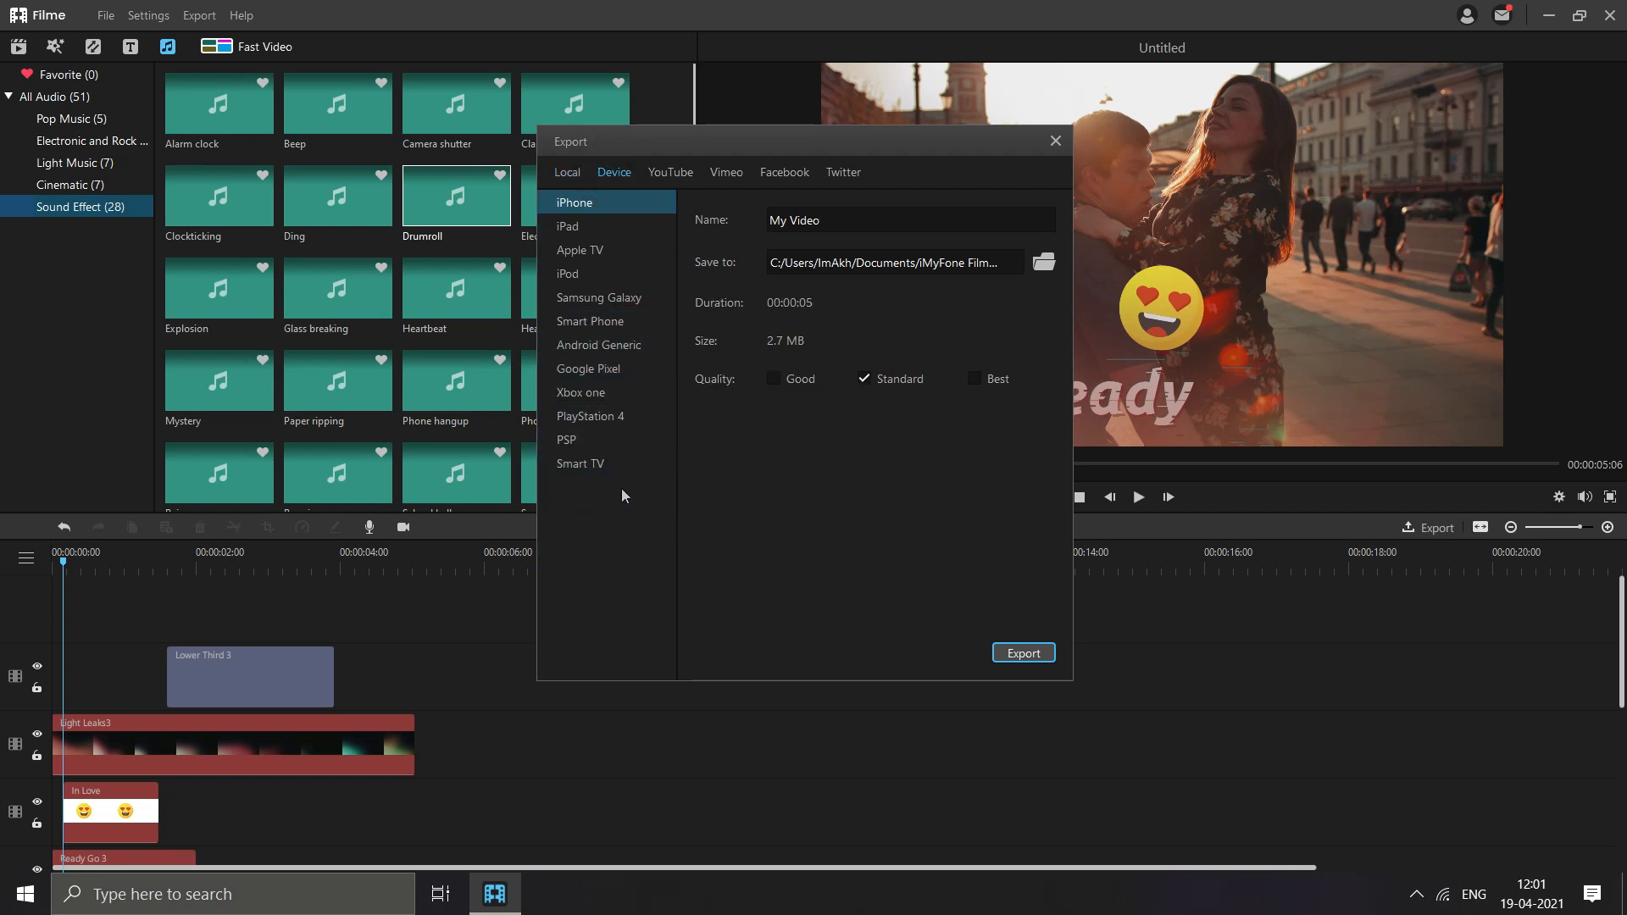
left_click(662, 174)
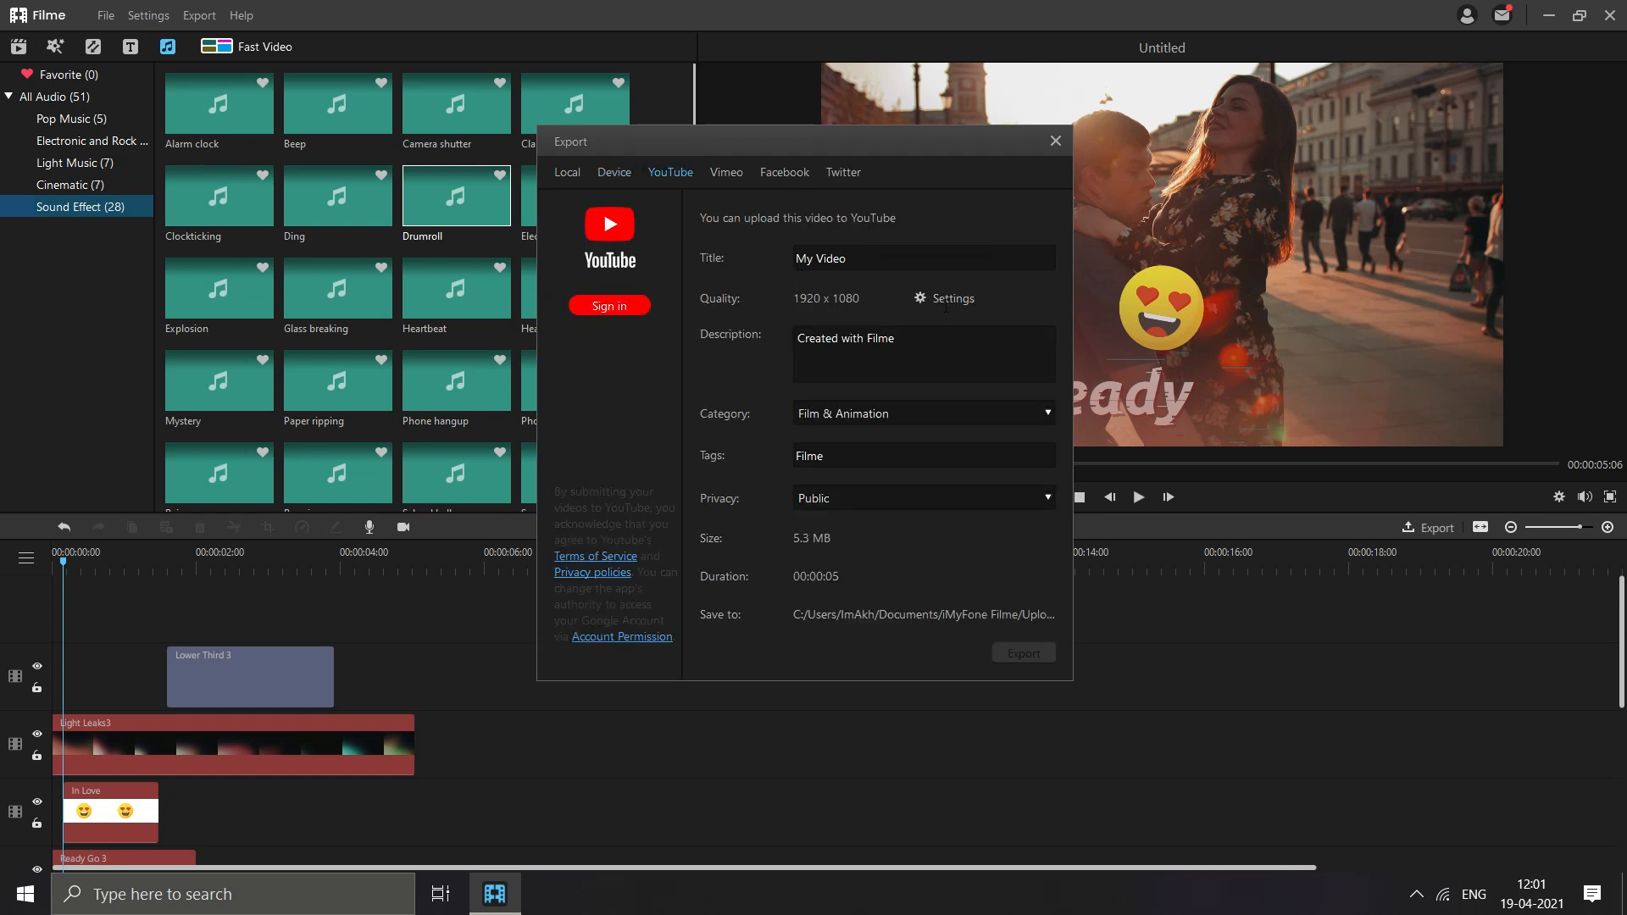
left_click(734, 173)
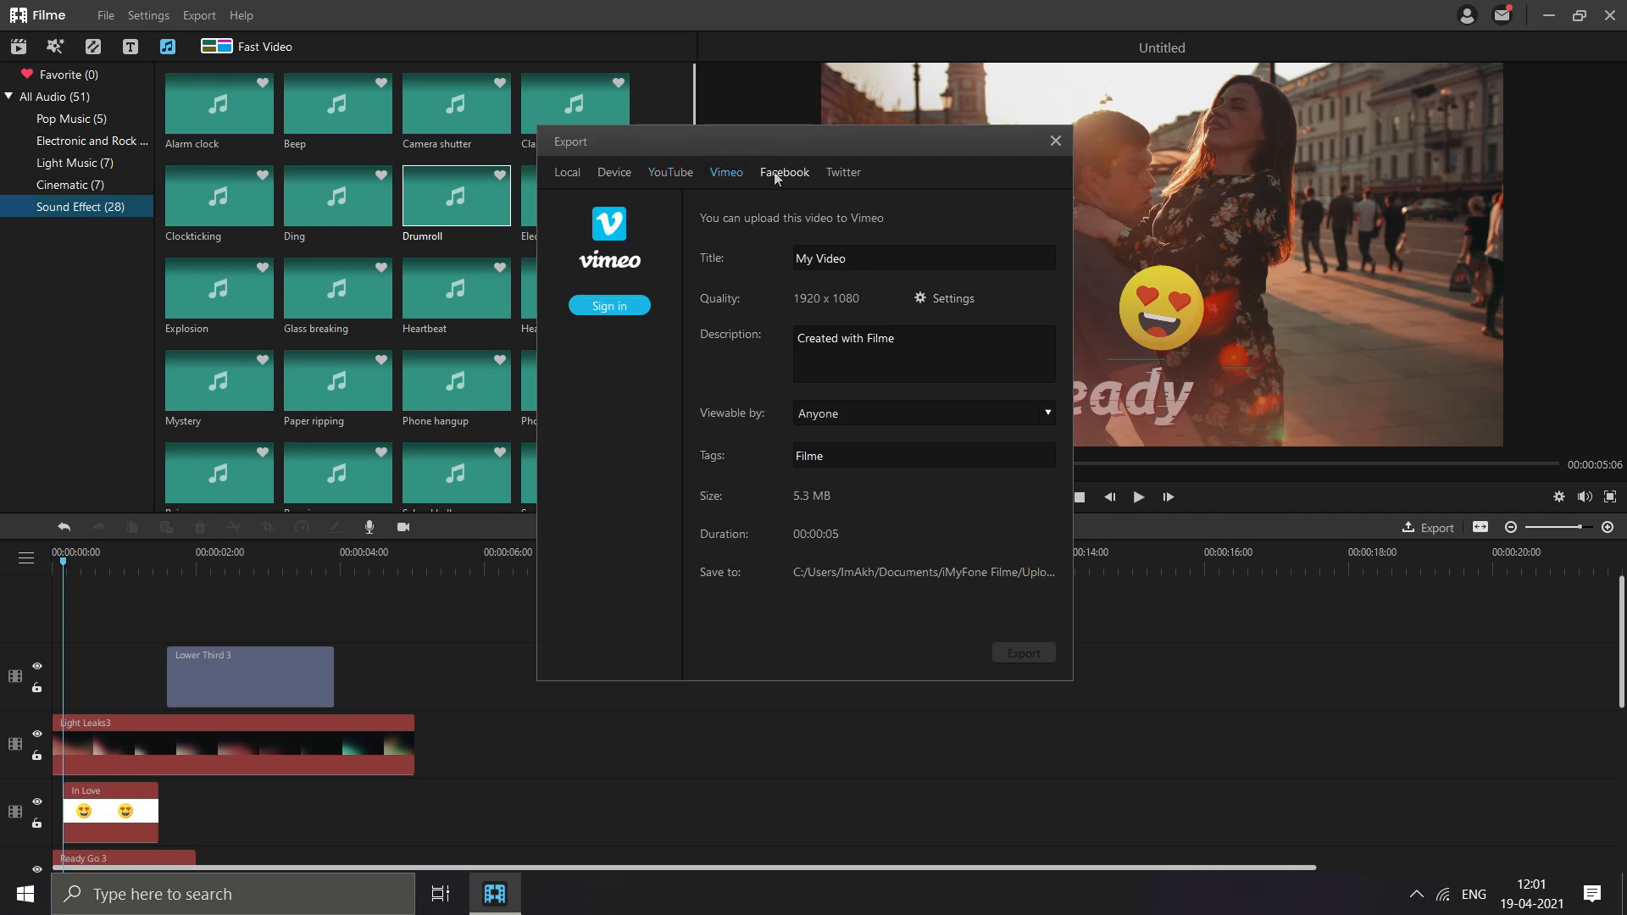
left_click(778, 172)
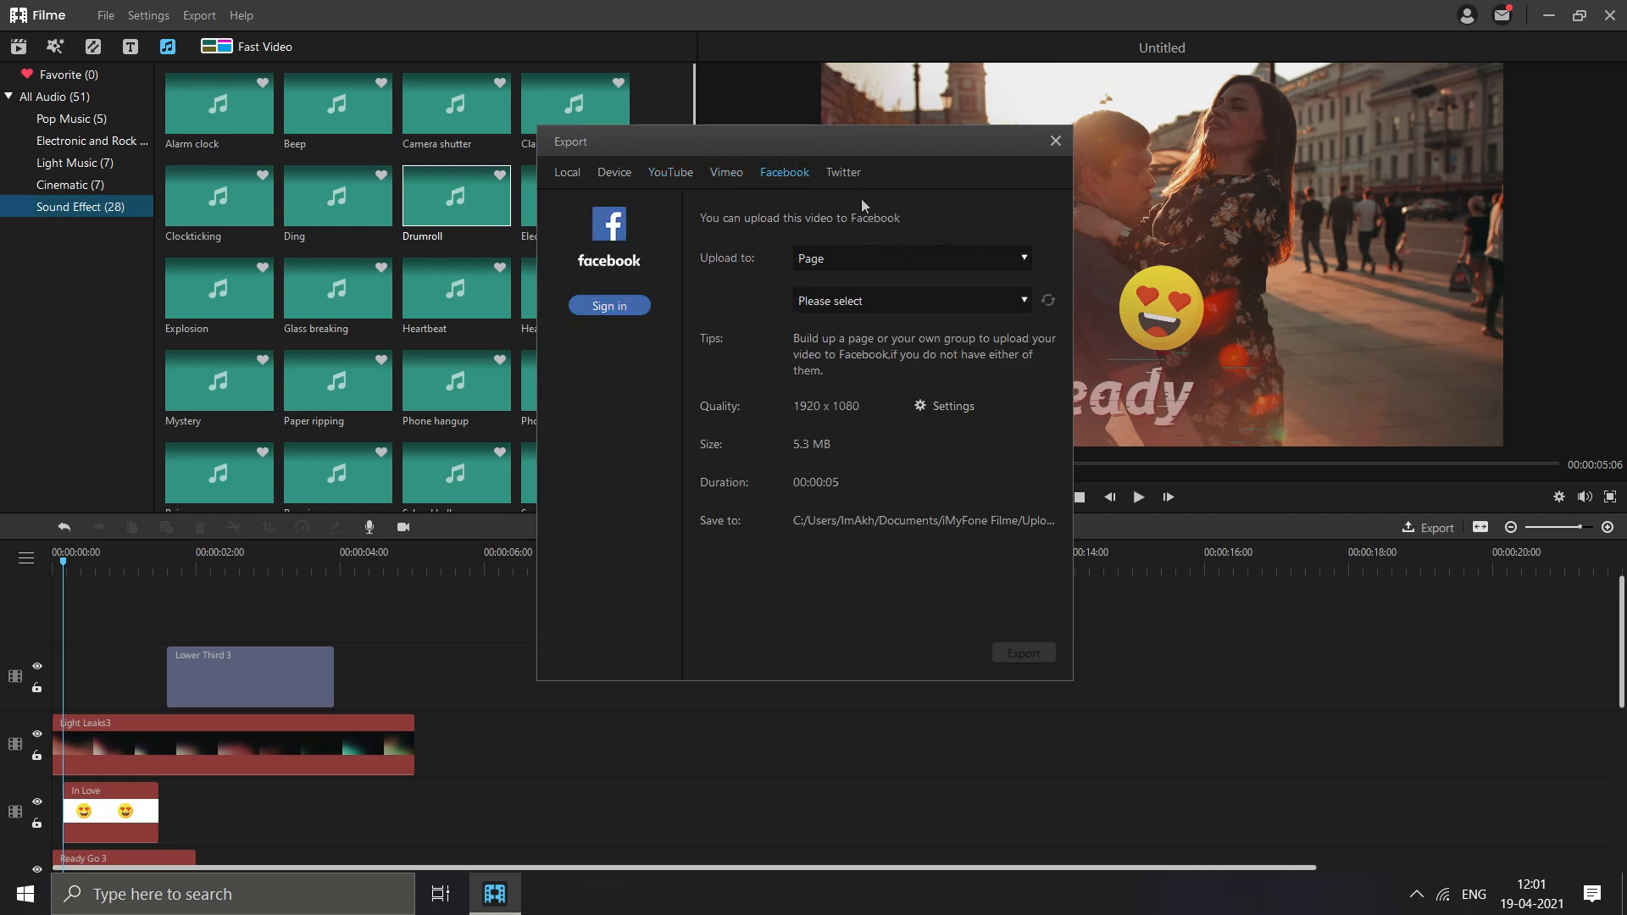
left_click(843, 173)
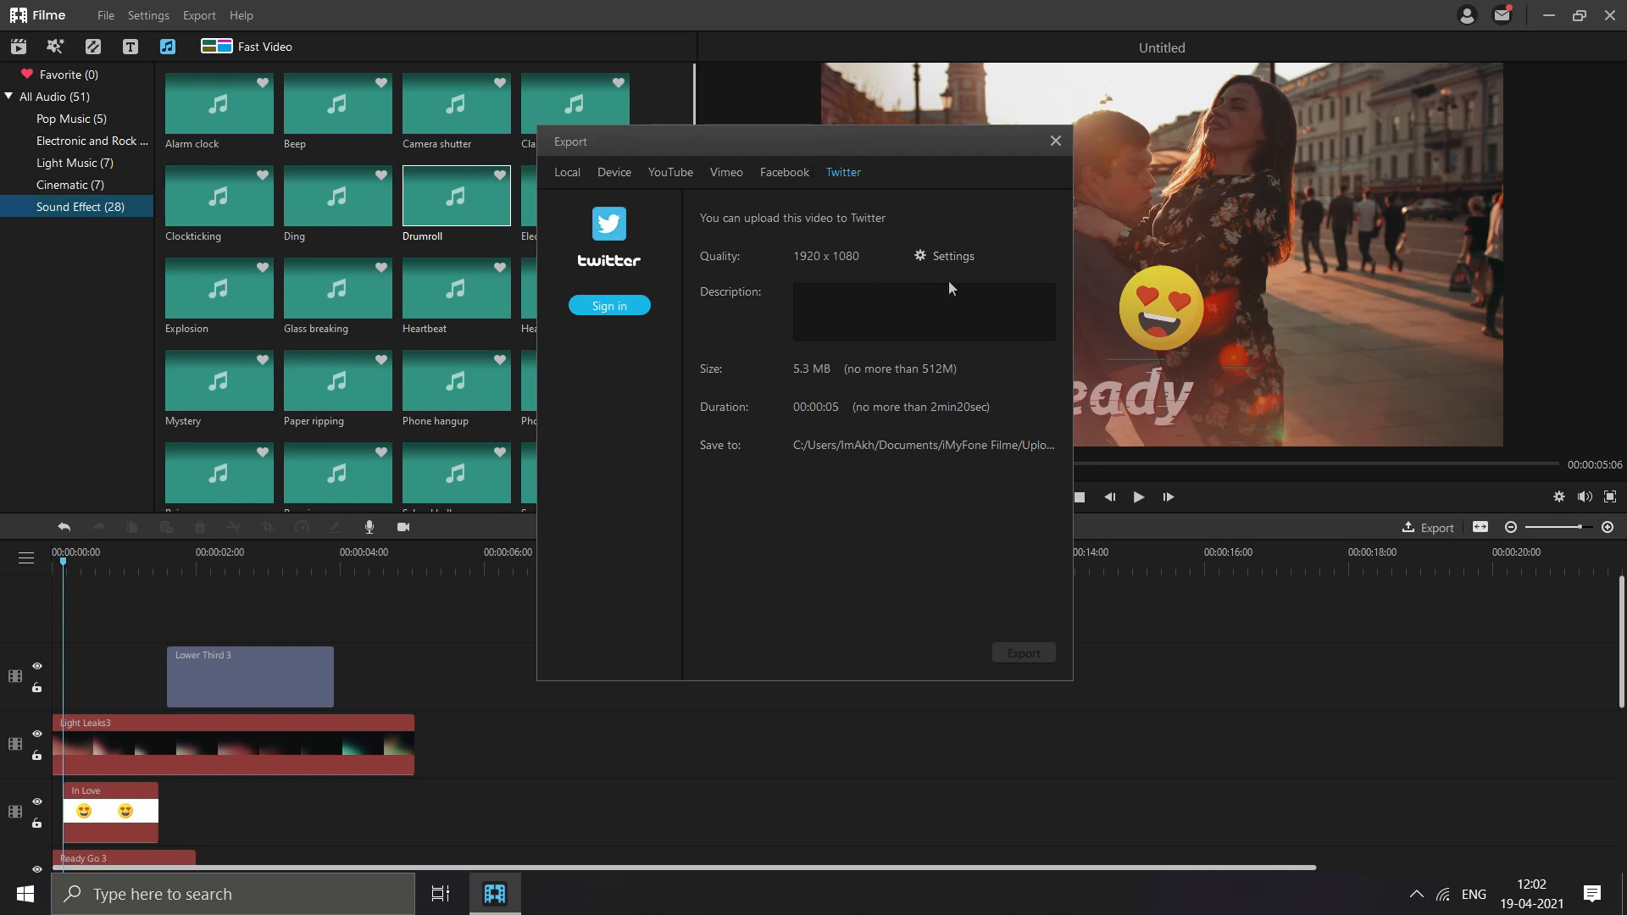
left_click(671, 174)
left_click(567, 173)
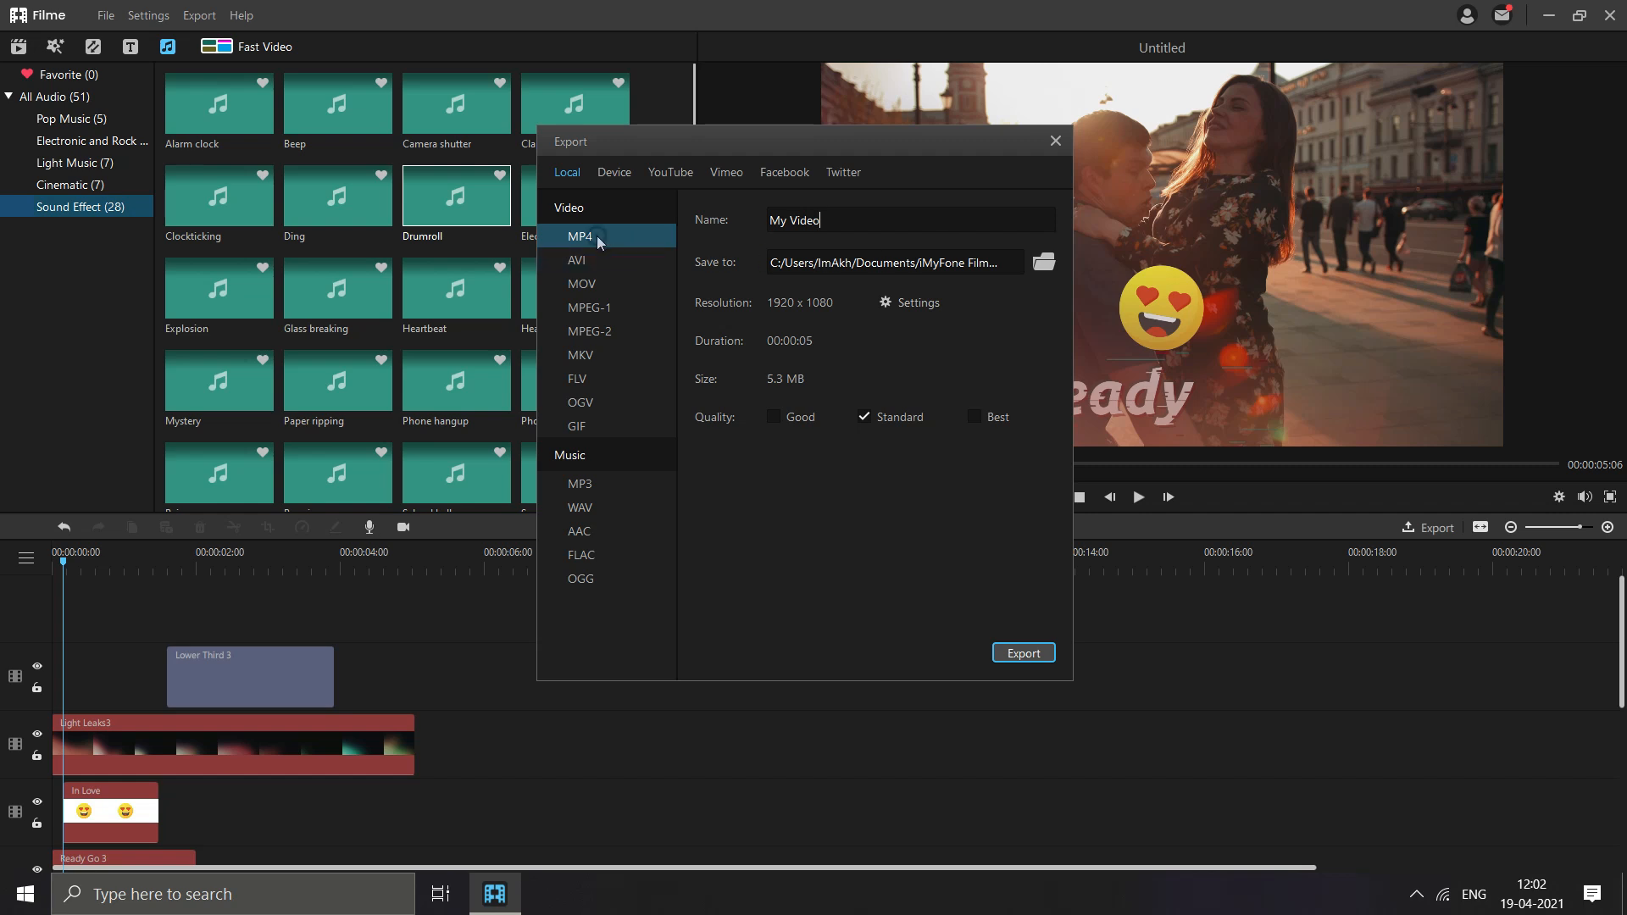
- Name the exported video Our Story and set the Desktop as its save folder
left_click_drag(833, 221, 667, 223)
type("Our Story")
left_click(941, 261)
left_click(626, 335)
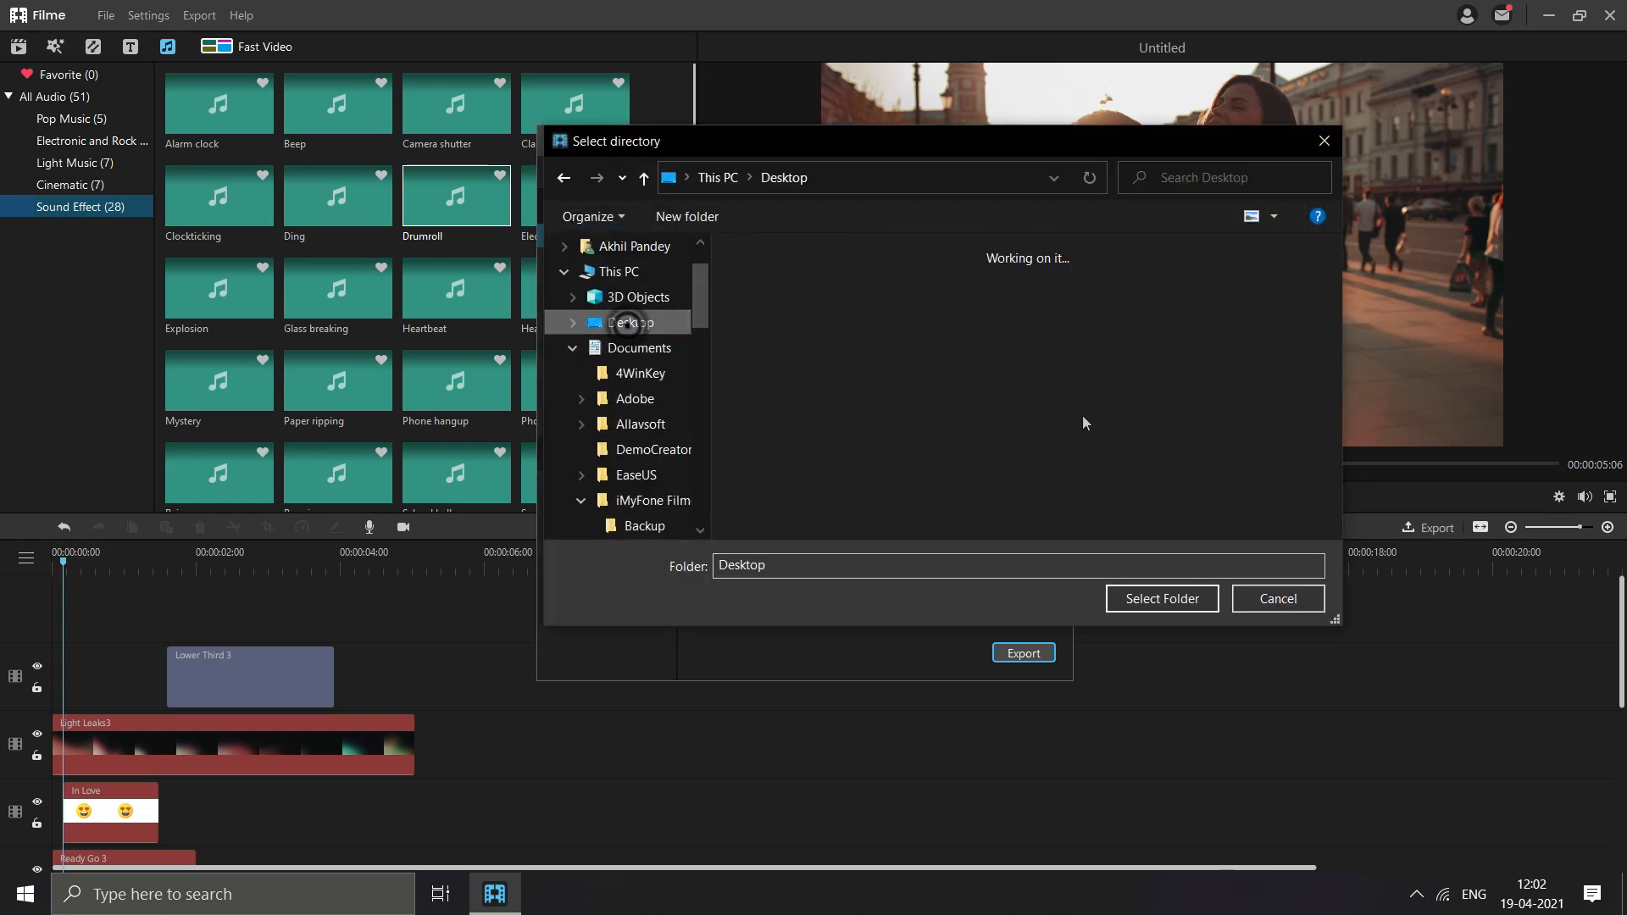
left_click(1162, 598)
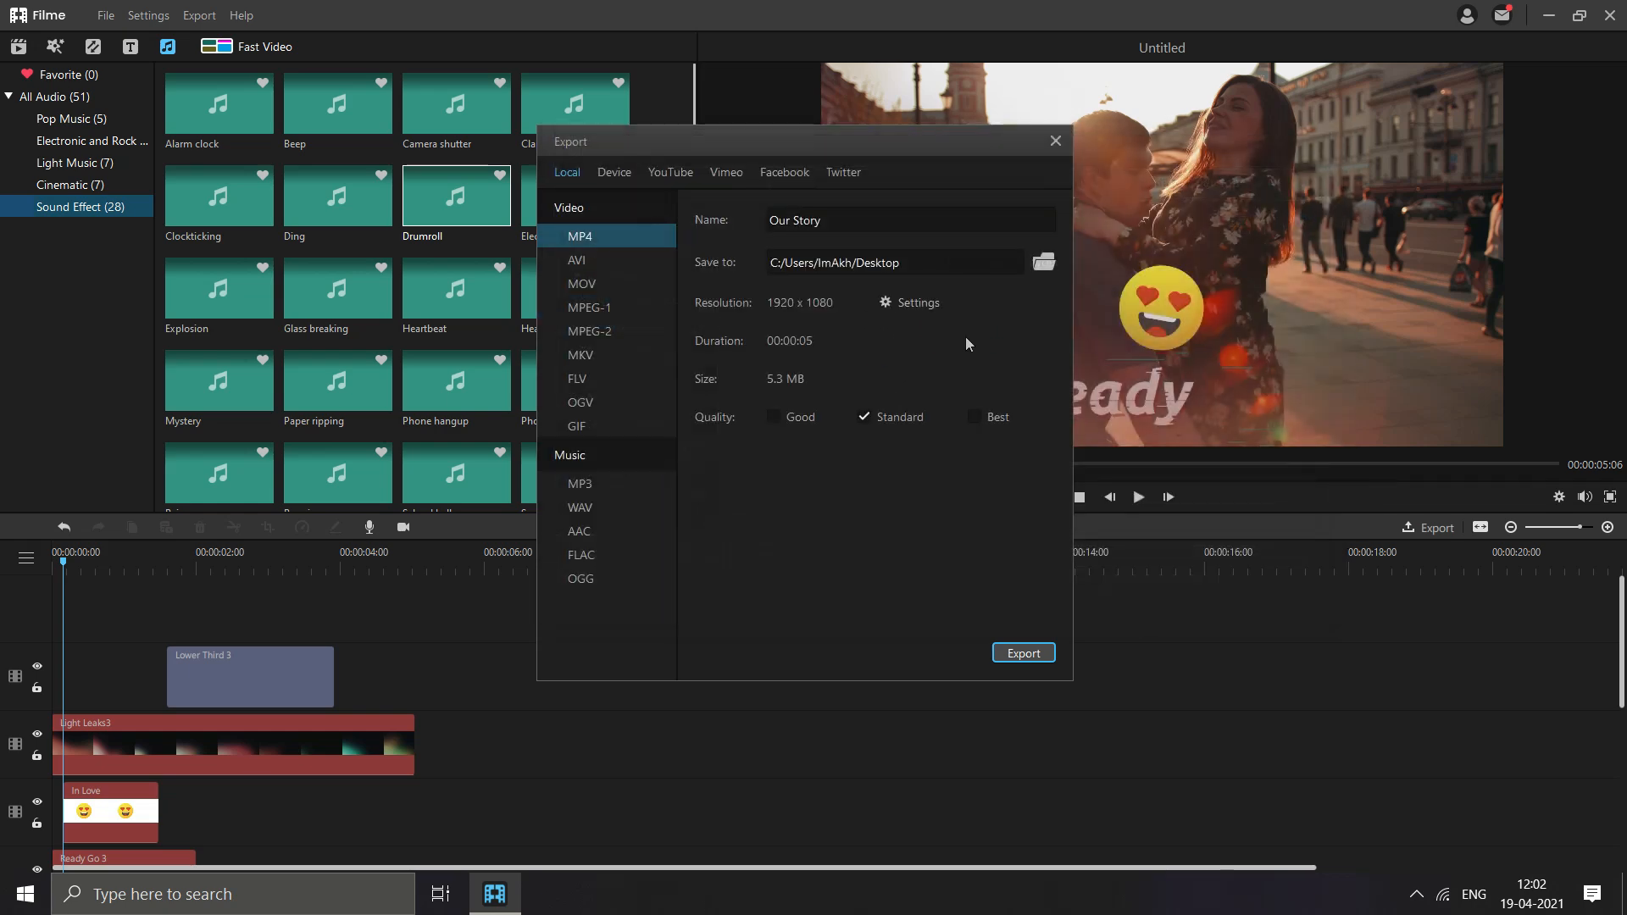
- Review the MP4 export's resolution and audio bit rate options, accept the settings, and use Good quality
left_click(890, 303)
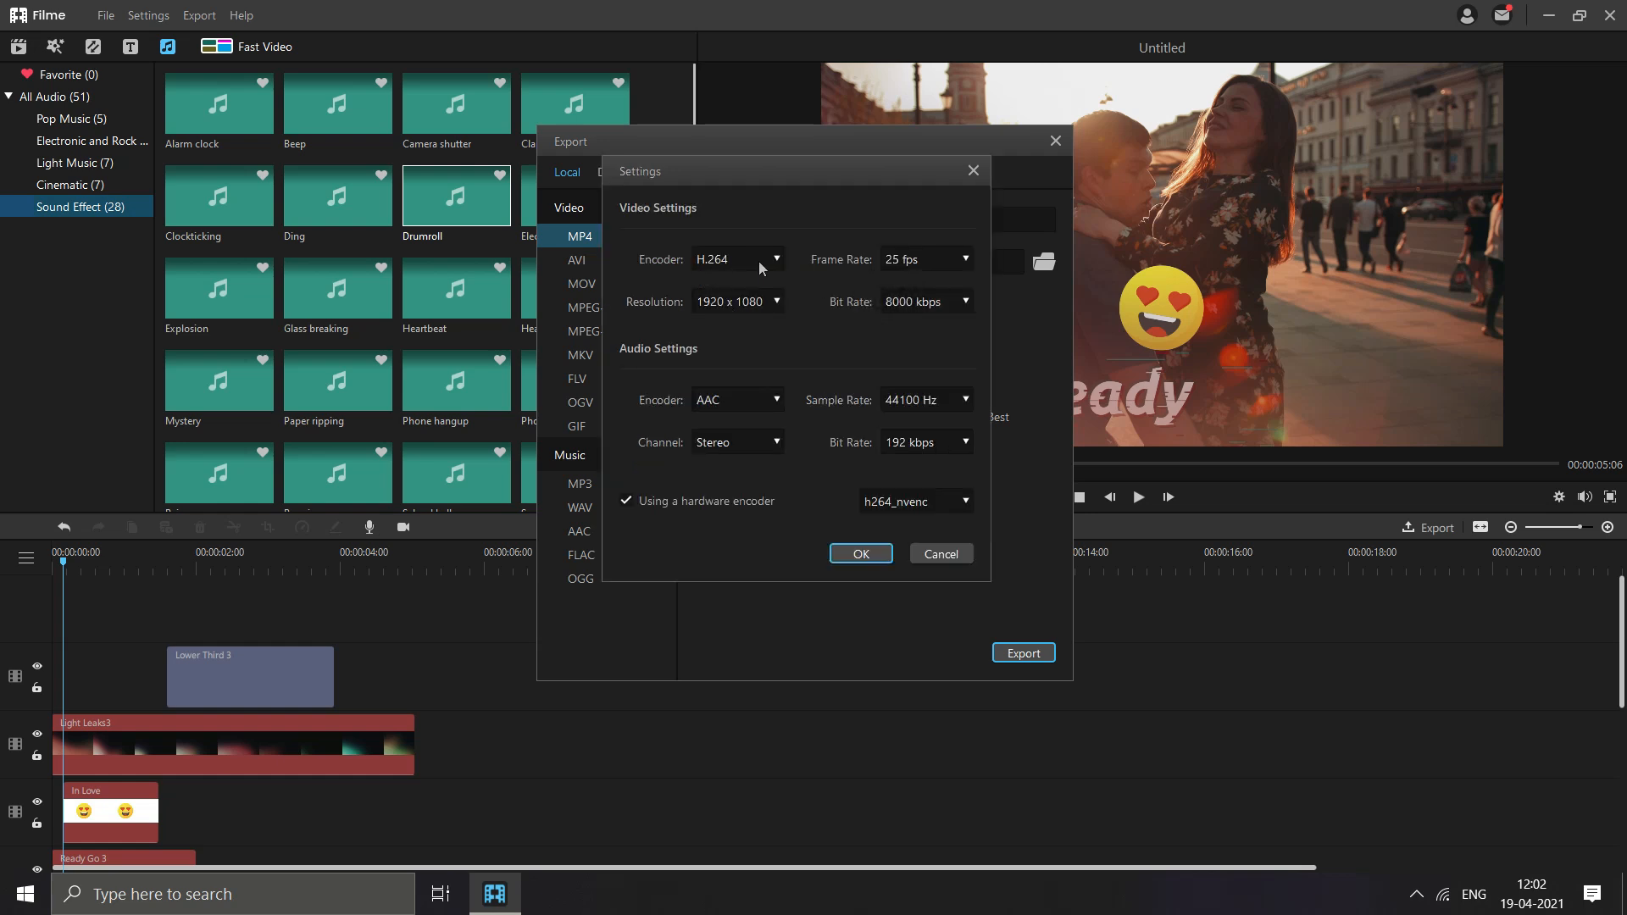
left_click(763, 302)
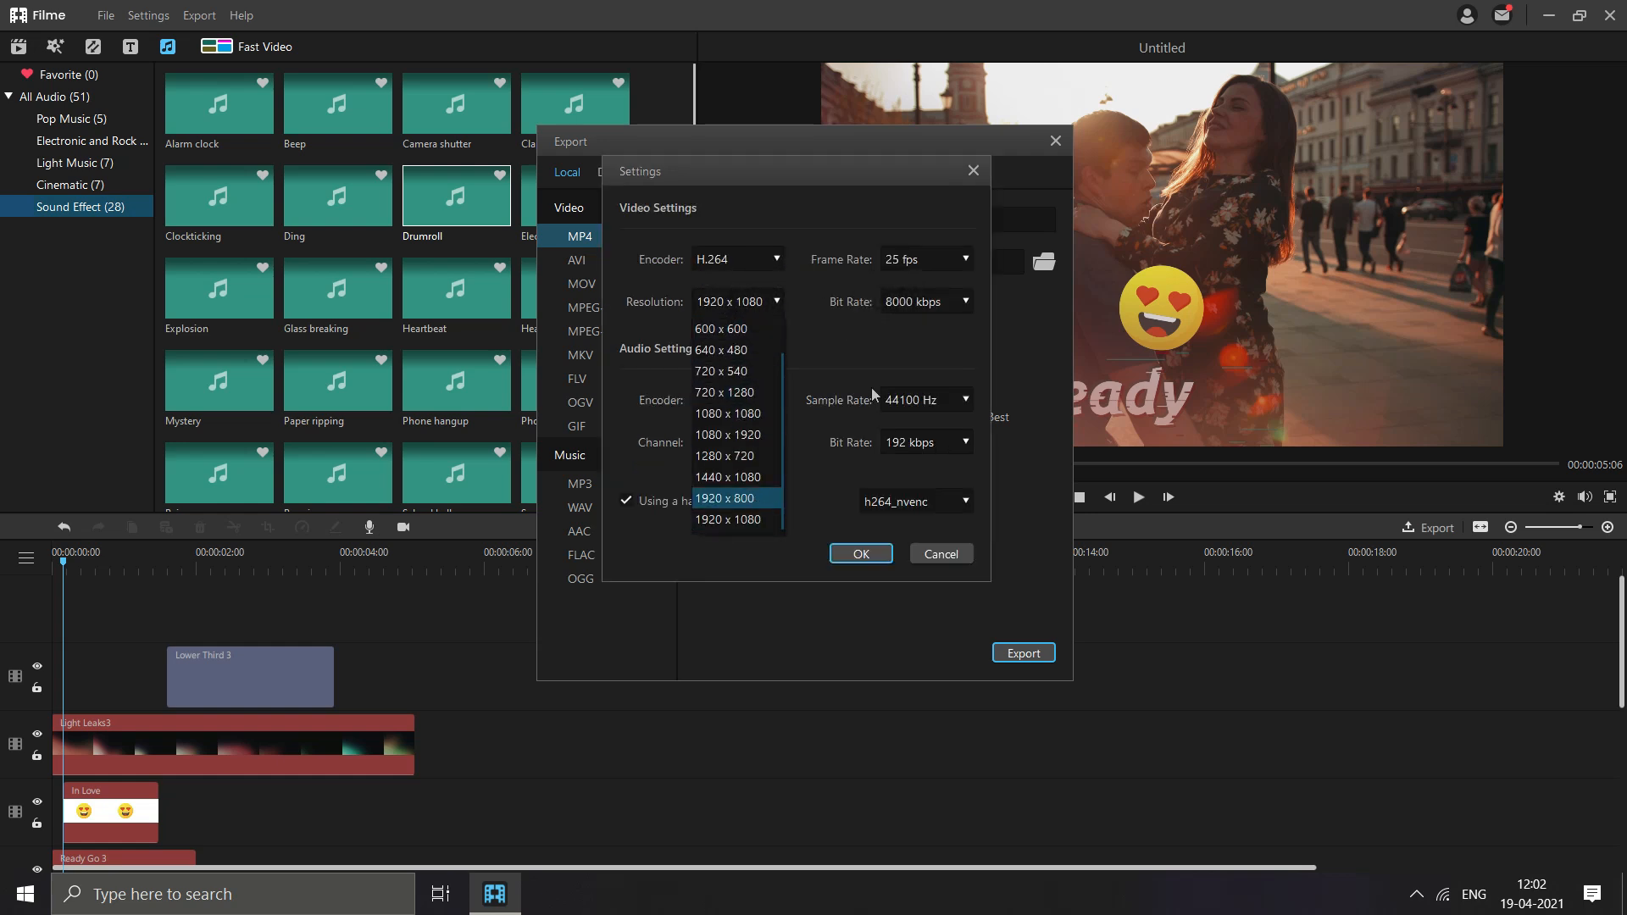
left_click(856, 343)
left_click(763, 301)
left_click(818, 330)
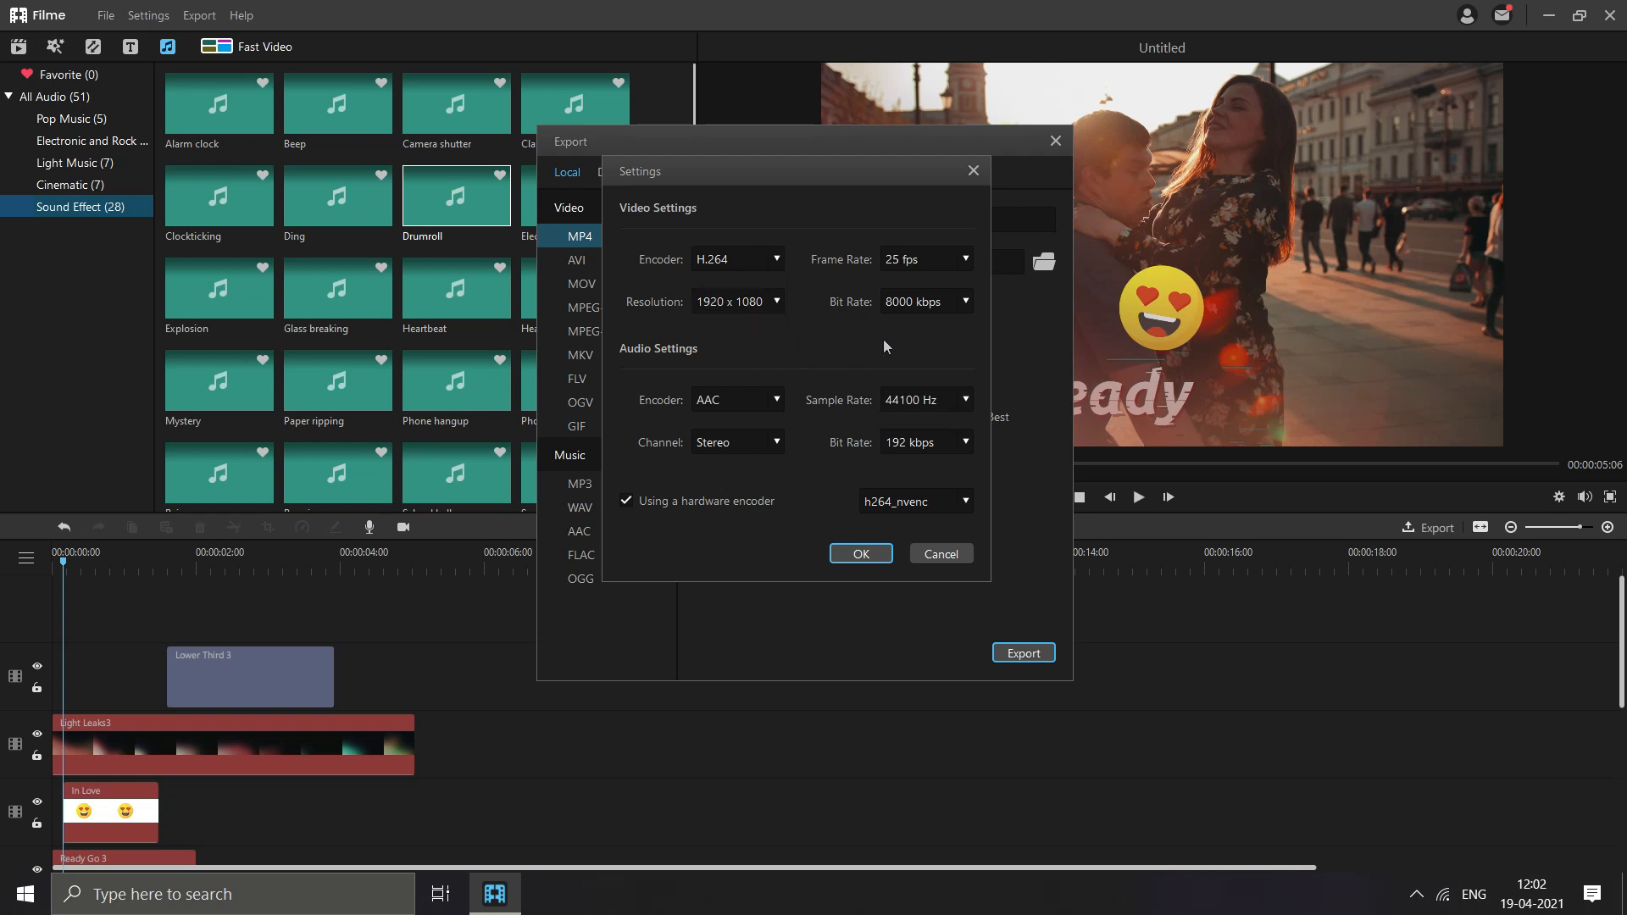
left_click(958, 443)
left_click(899, 555)
left_click(861, 554)
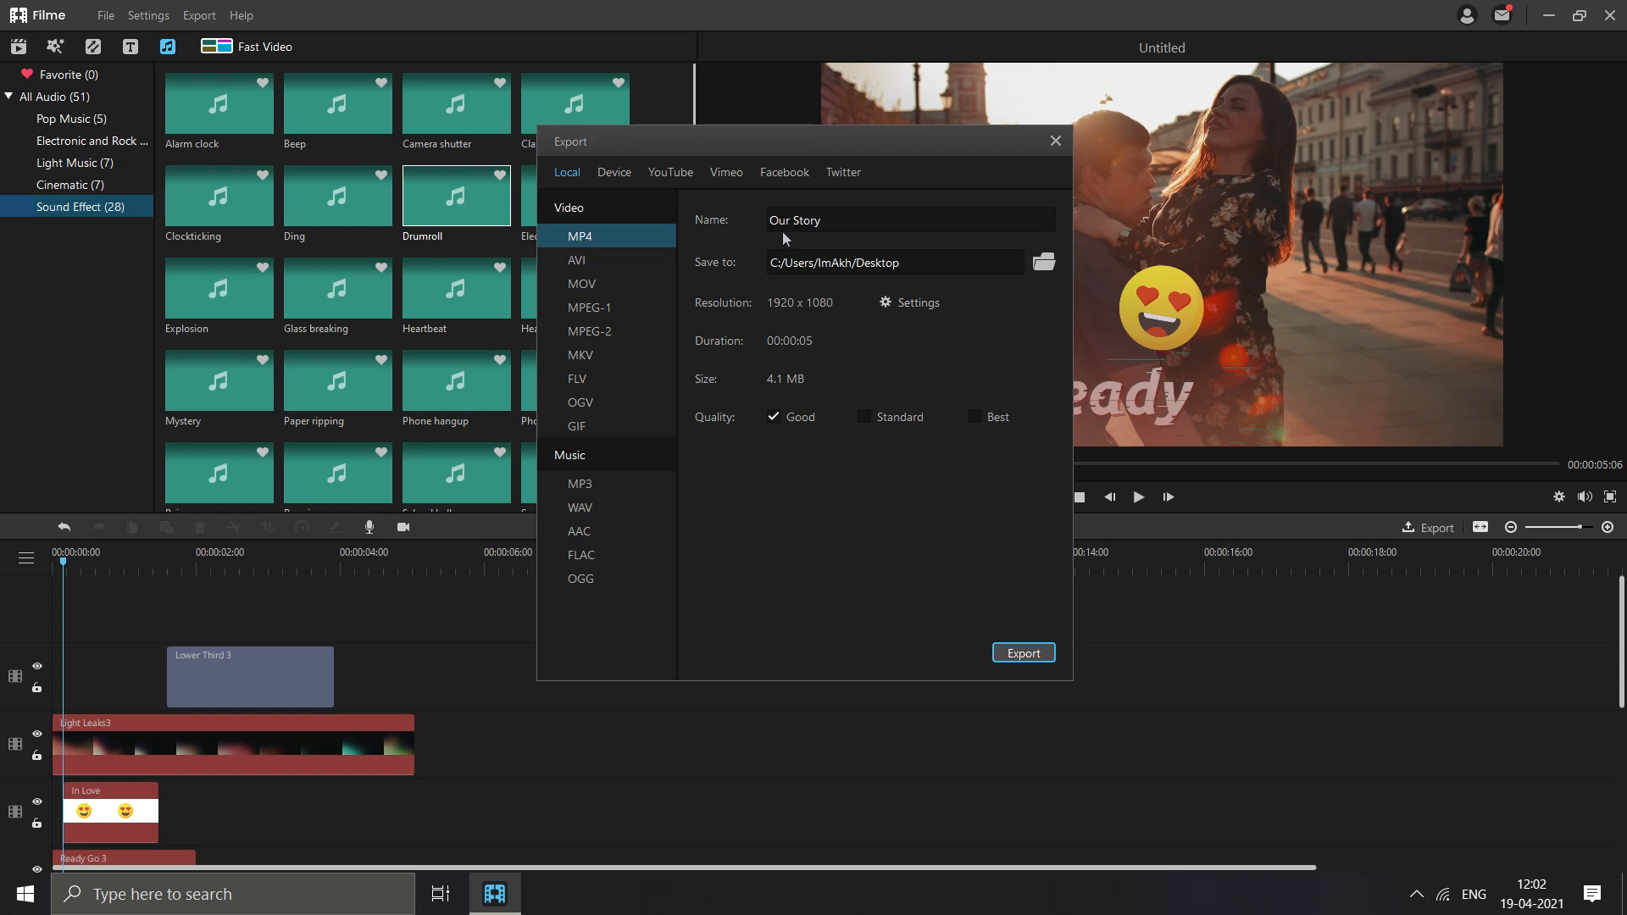
- Export the video as MP4 and play the exported Our Story file from the desktop, closing the player at the end
left_click(1023, 654)
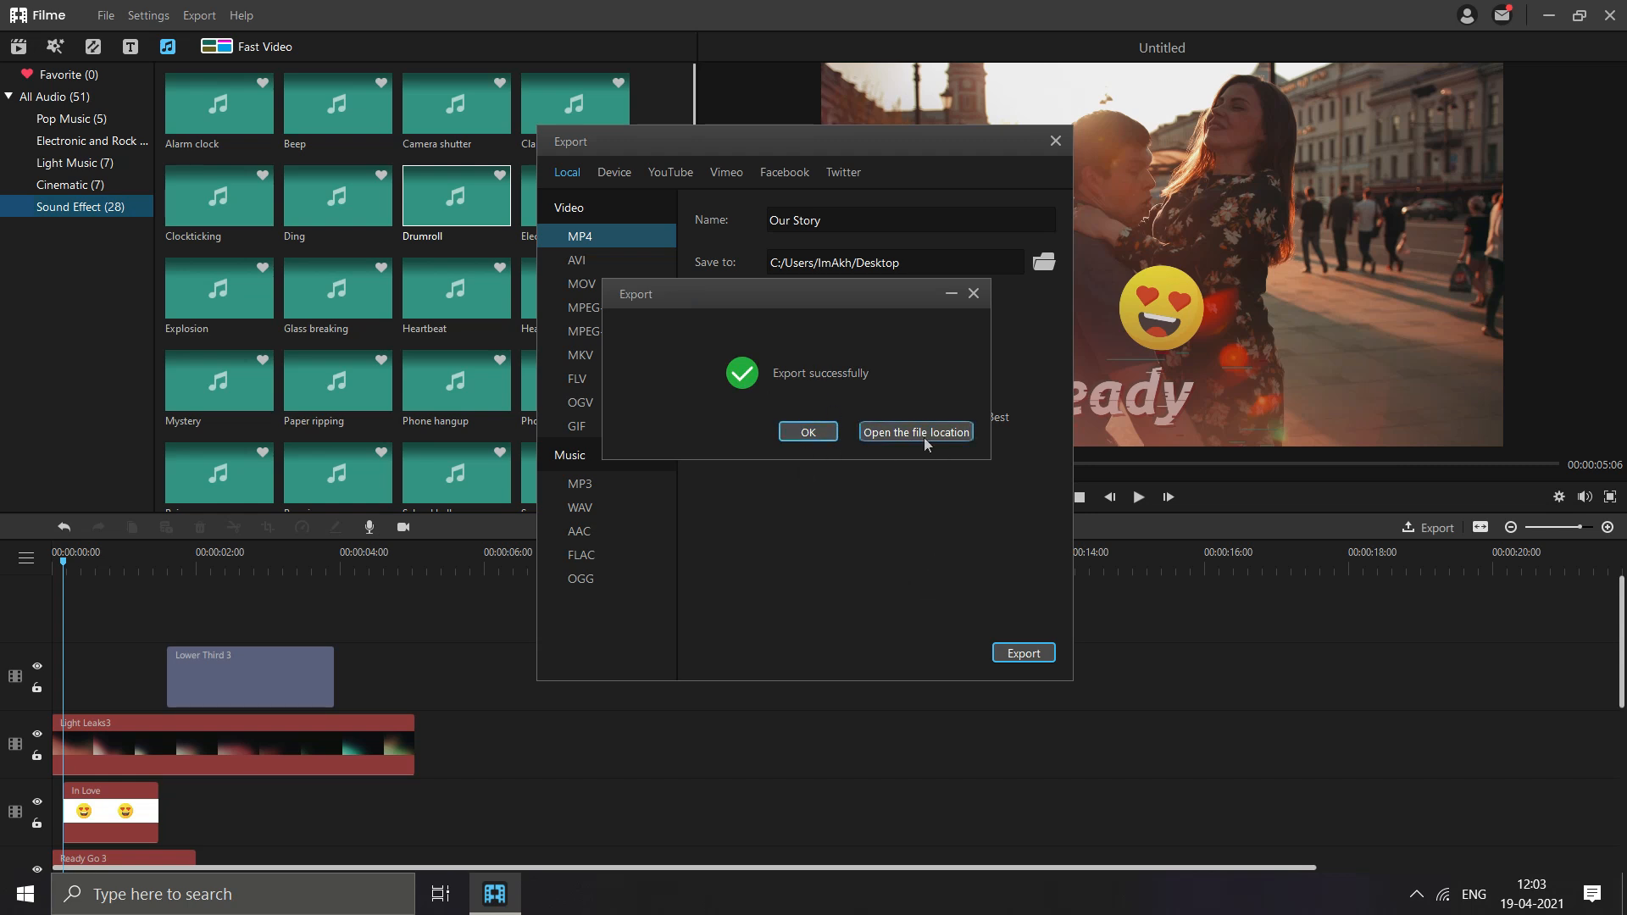
left_click(805, 433)
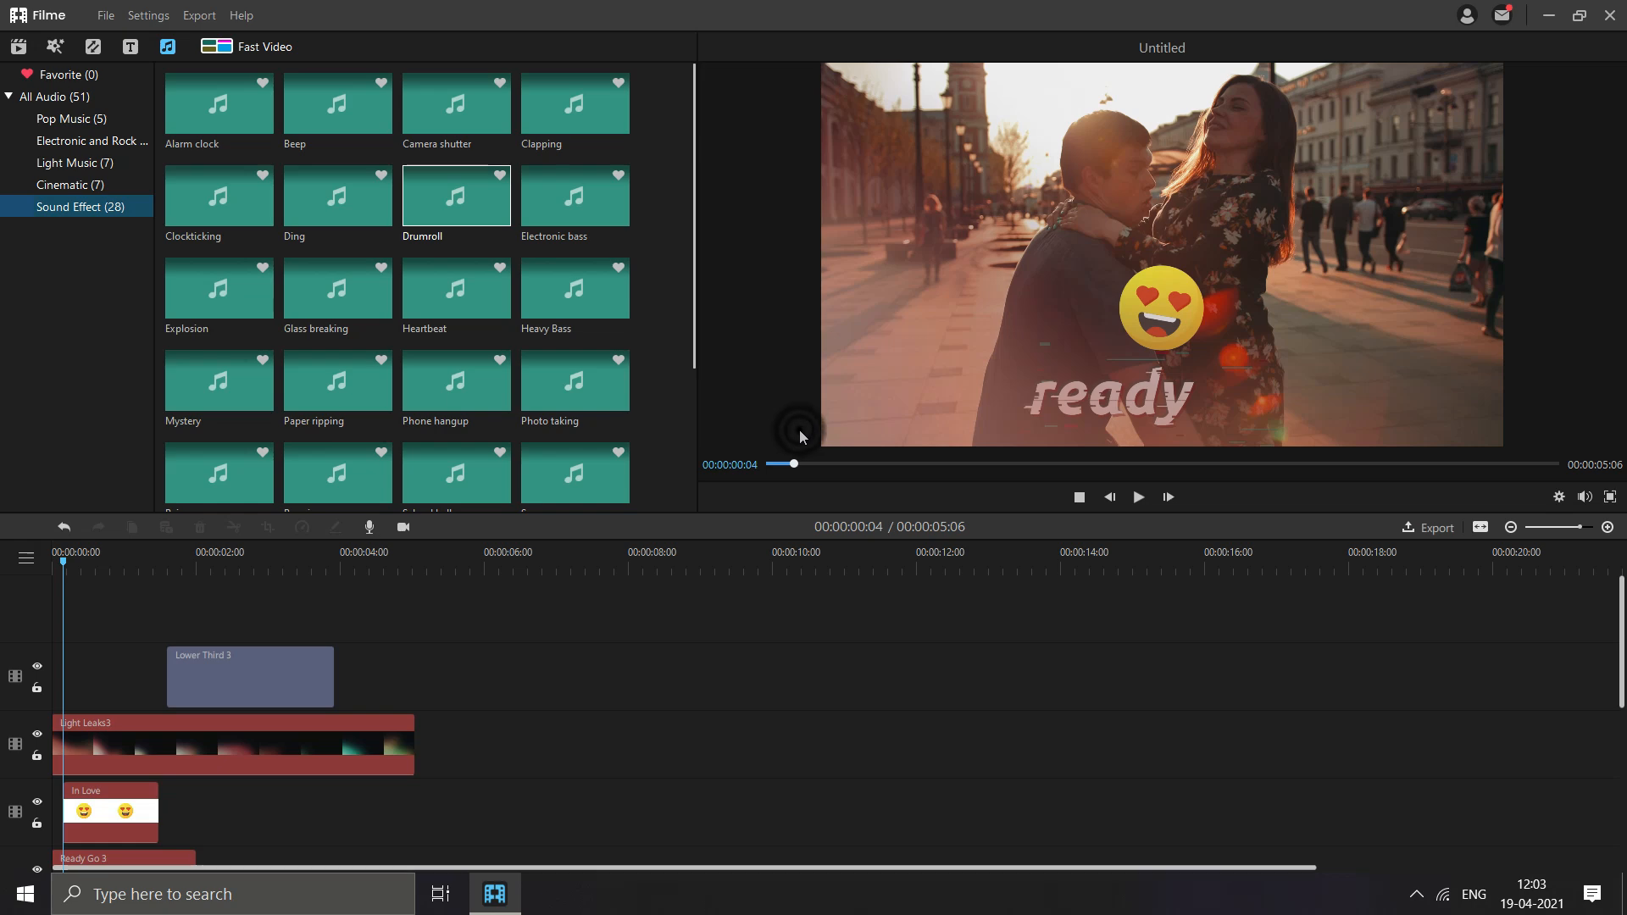
left_click(1547, 17)
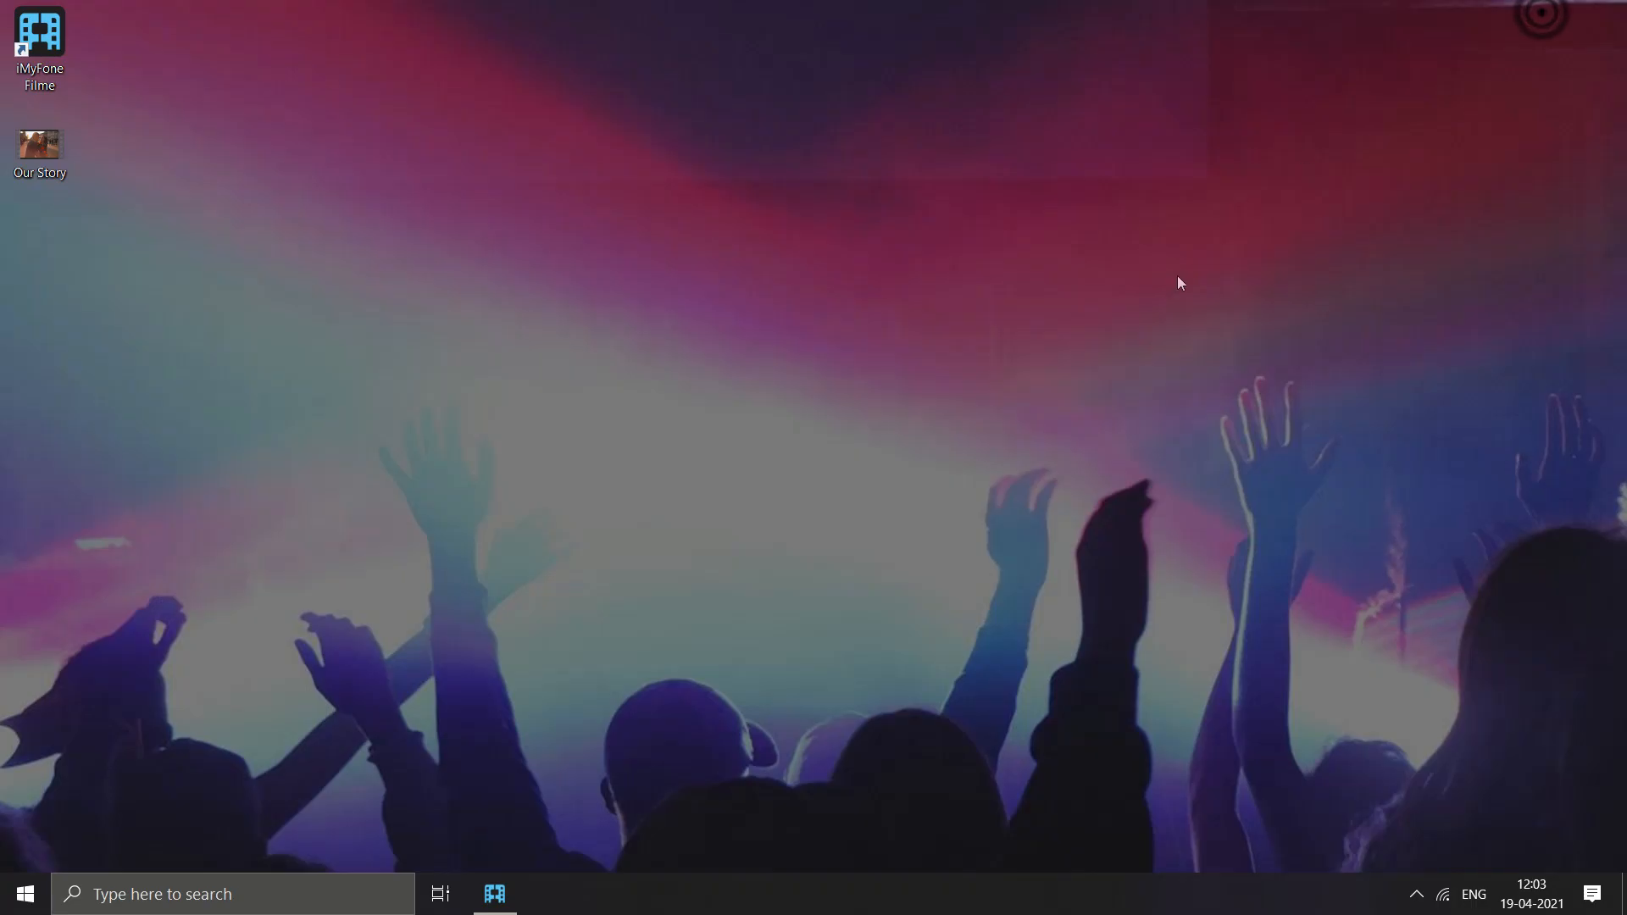
double_click(63, 158)
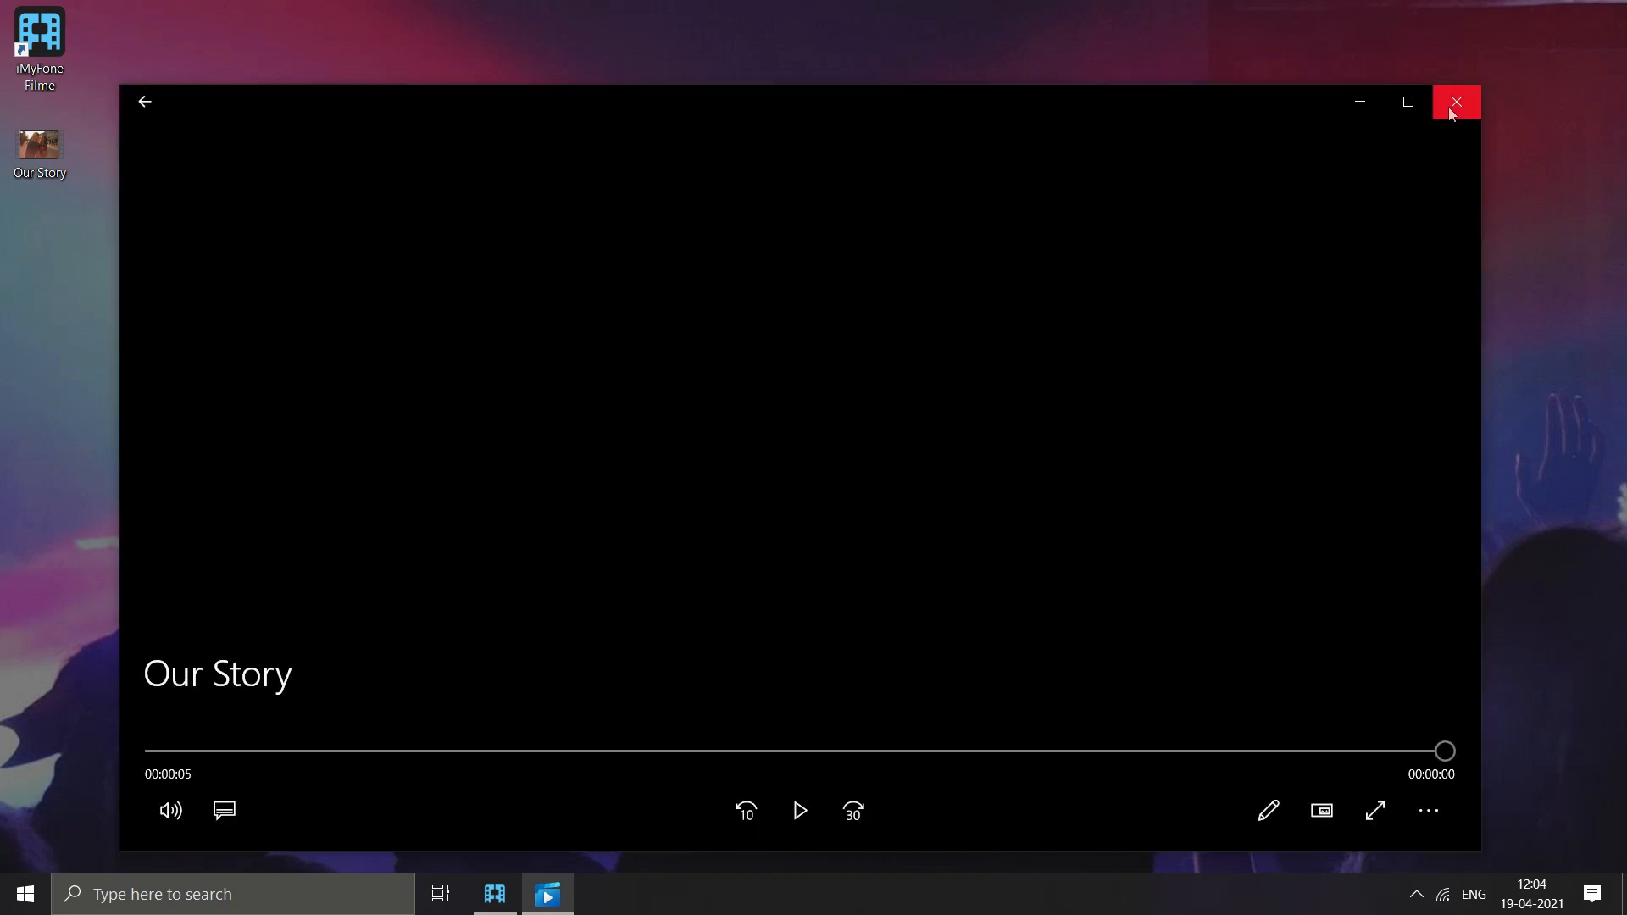
left_click(1454, 102)
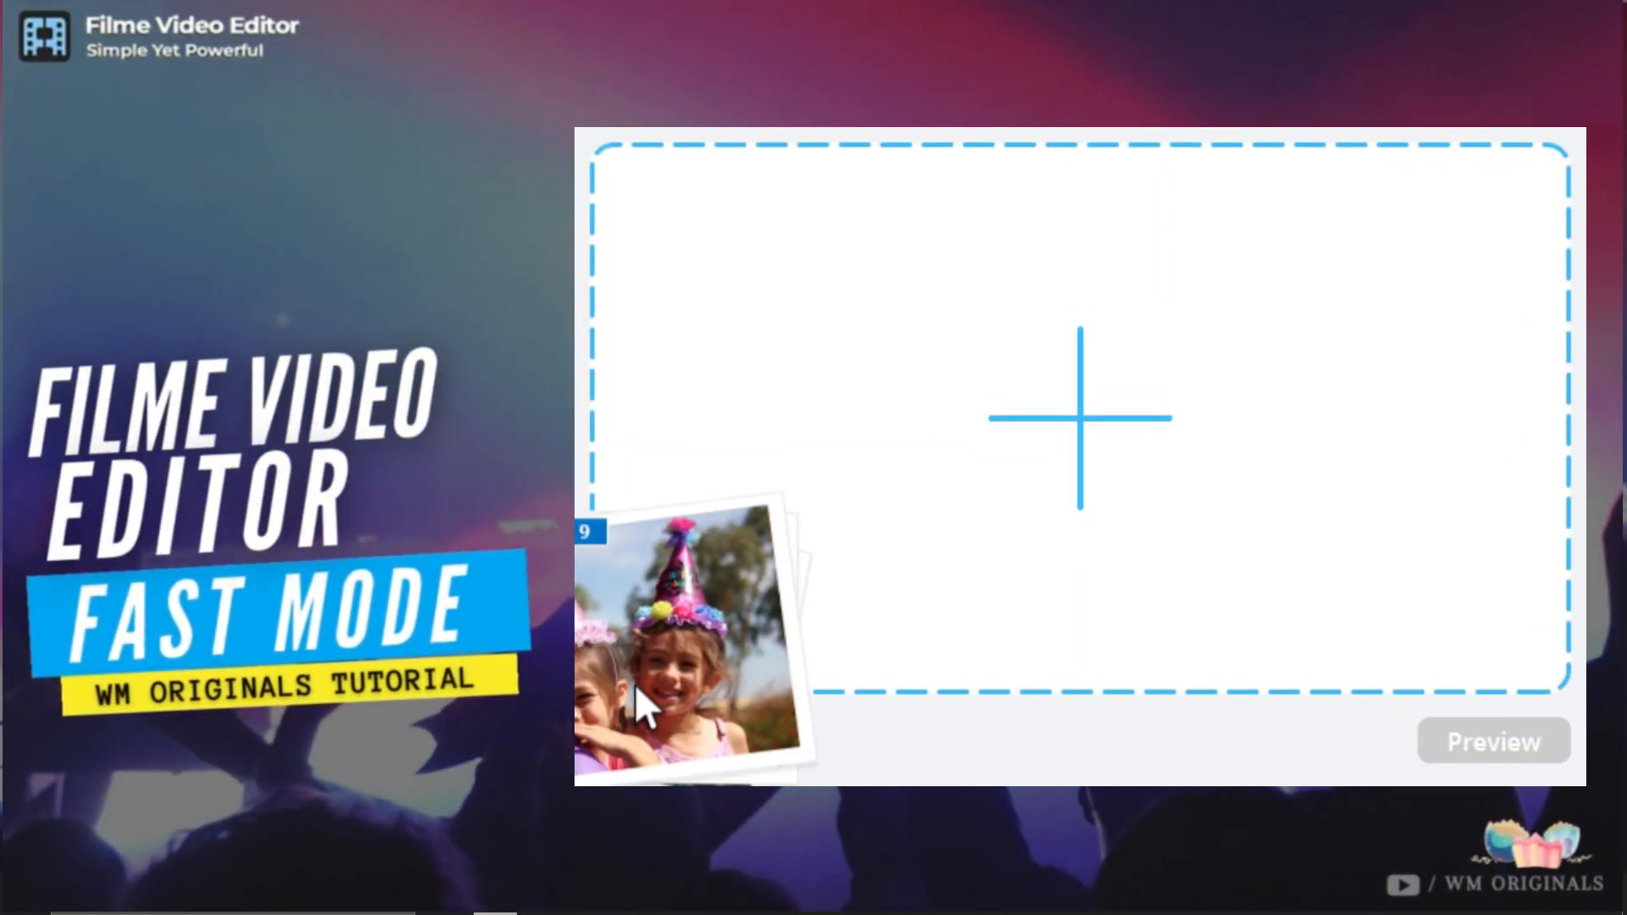
left_click_drag(634, 684, 1346, 630)
left_click(1487, 730)
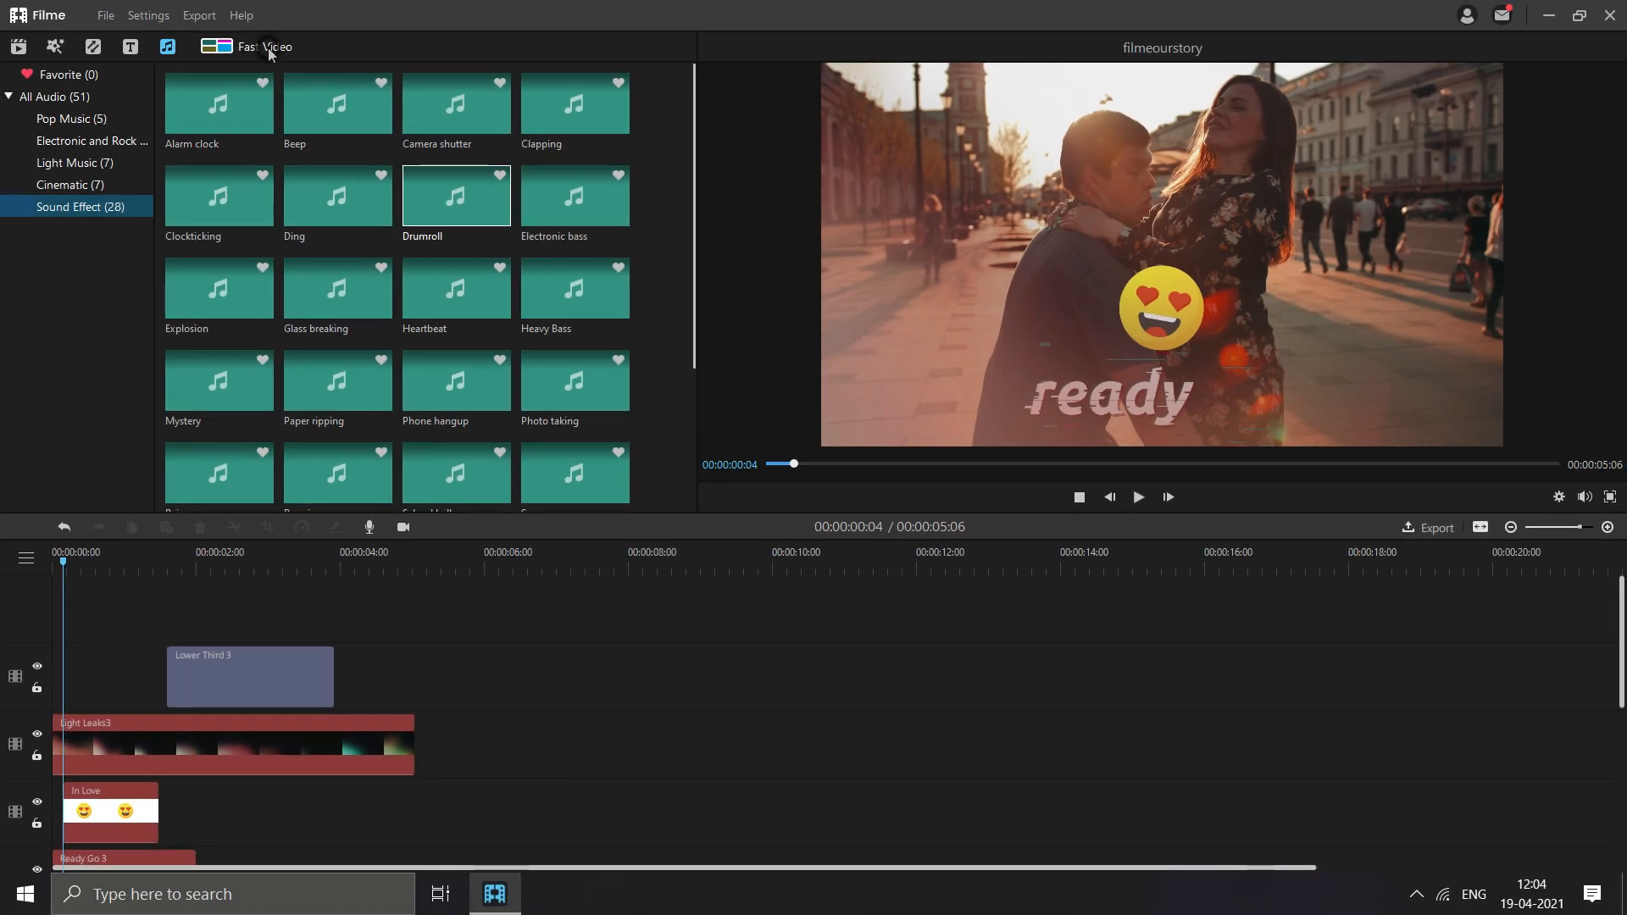
- Open the Fast Video templates, browse categories such as Wedding, and play the Wedding2 template preview
left_click(268, 48)
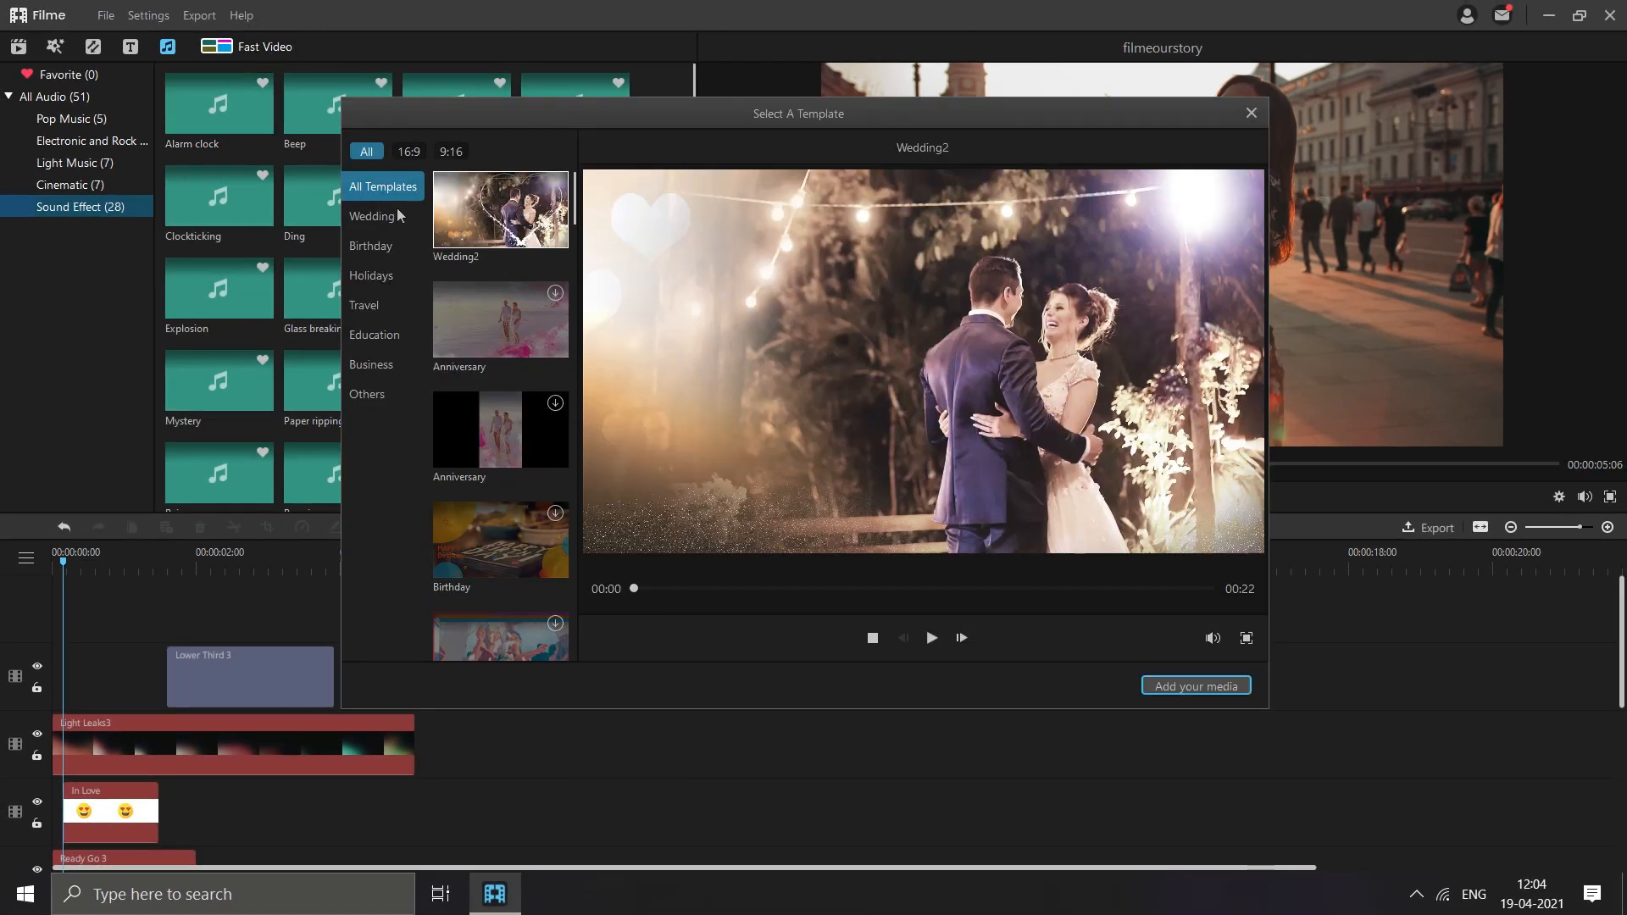
left_click(354, 219)
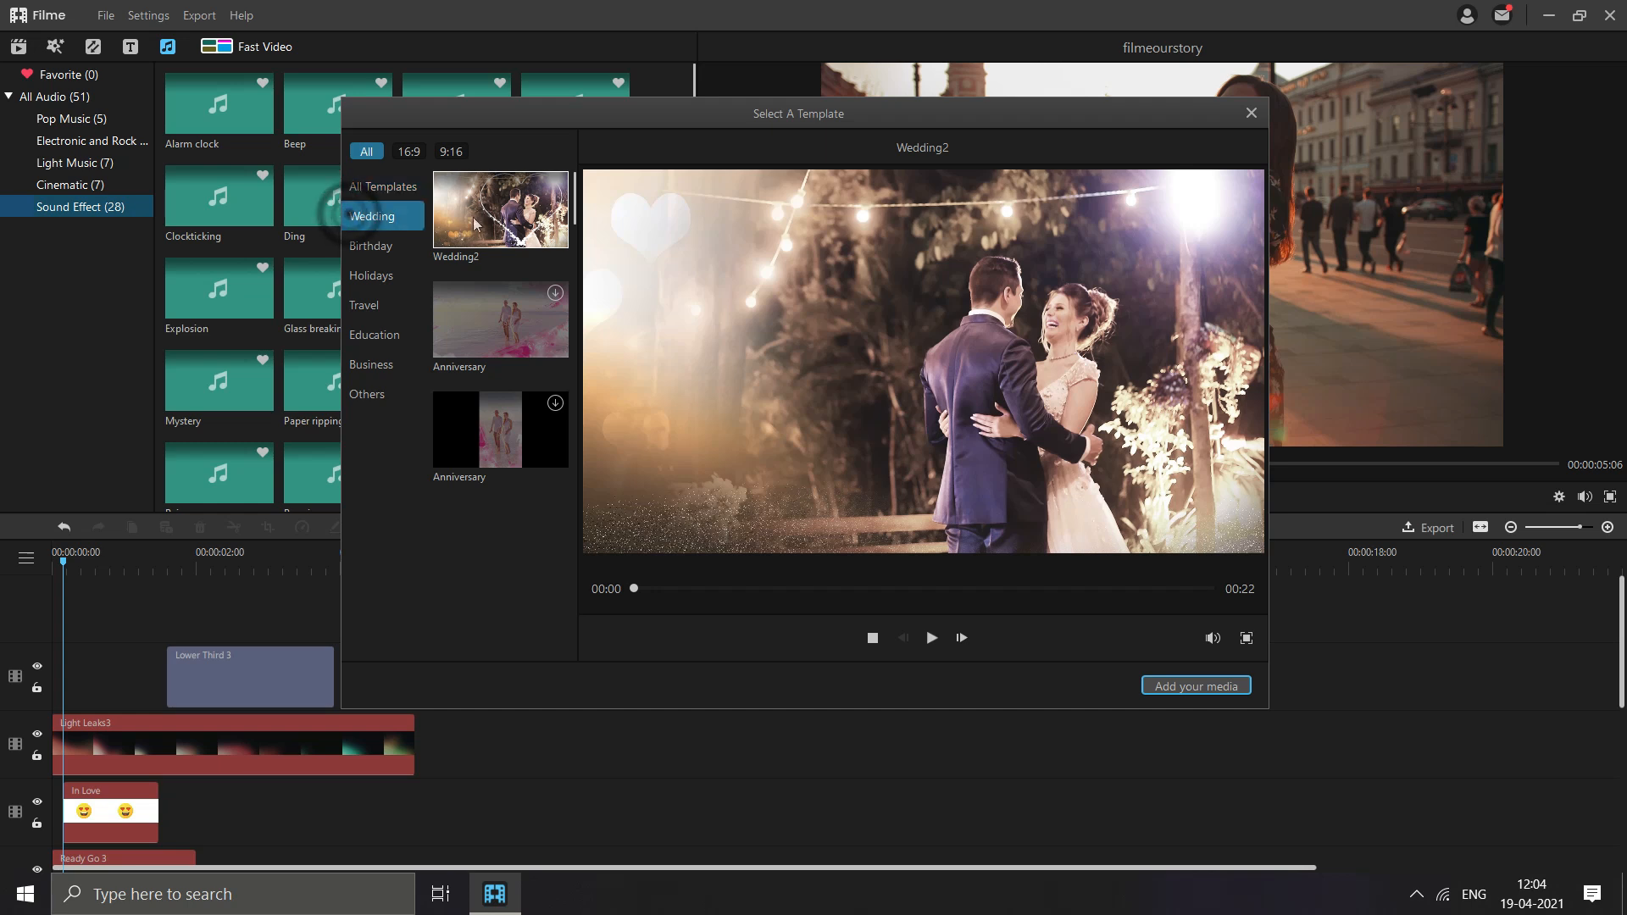
left_click(379, 276)
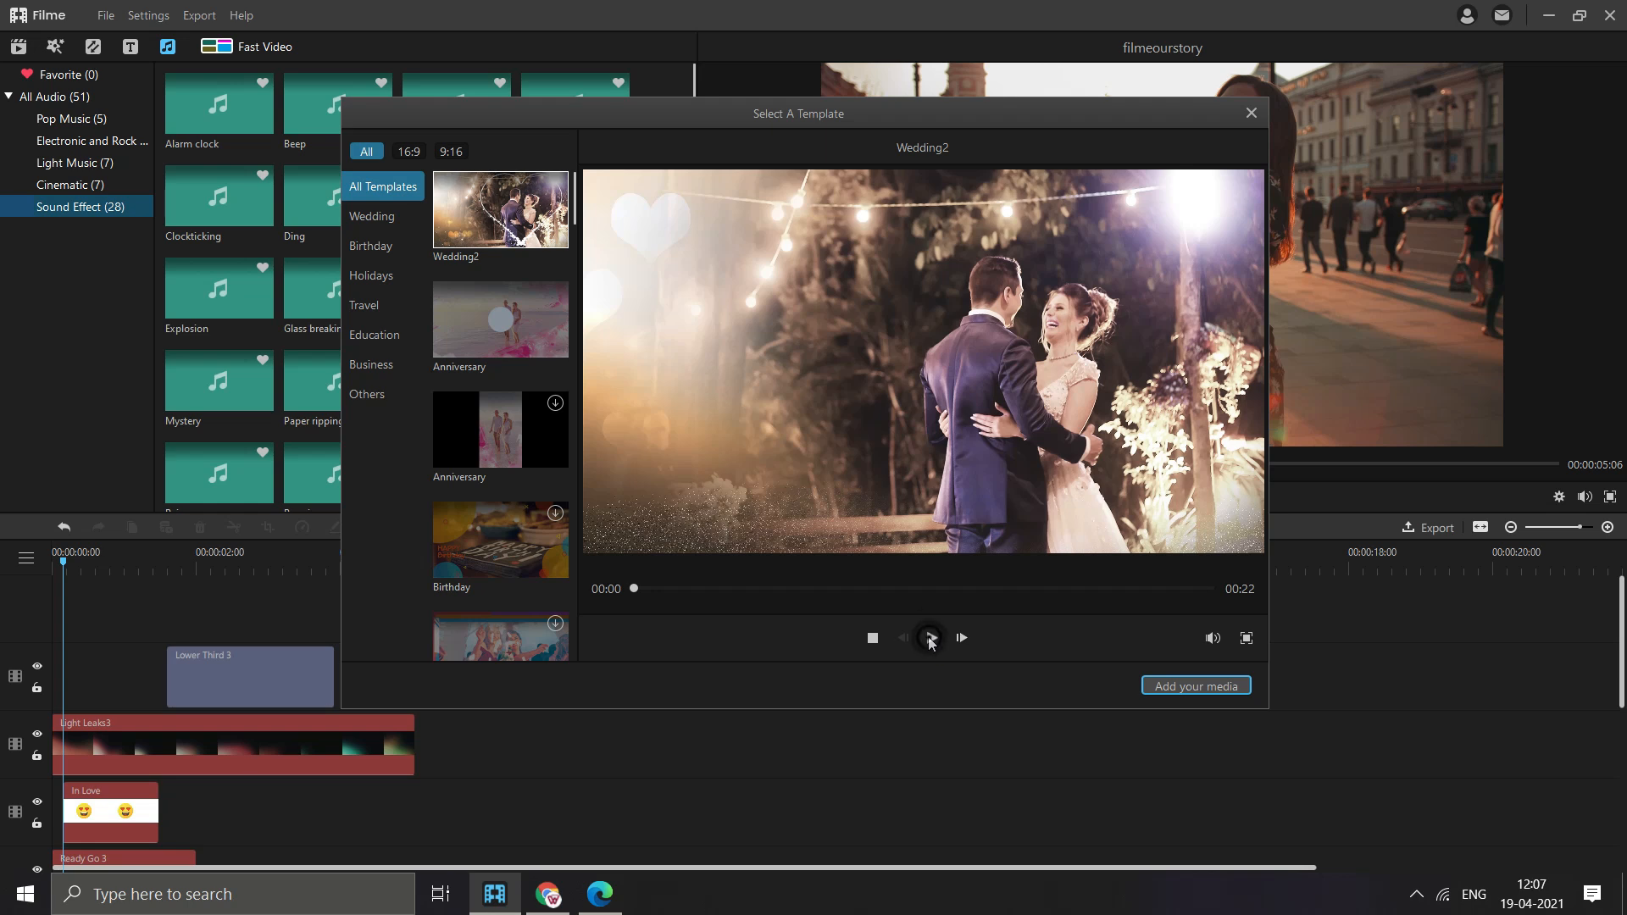
left_click(933, 637)
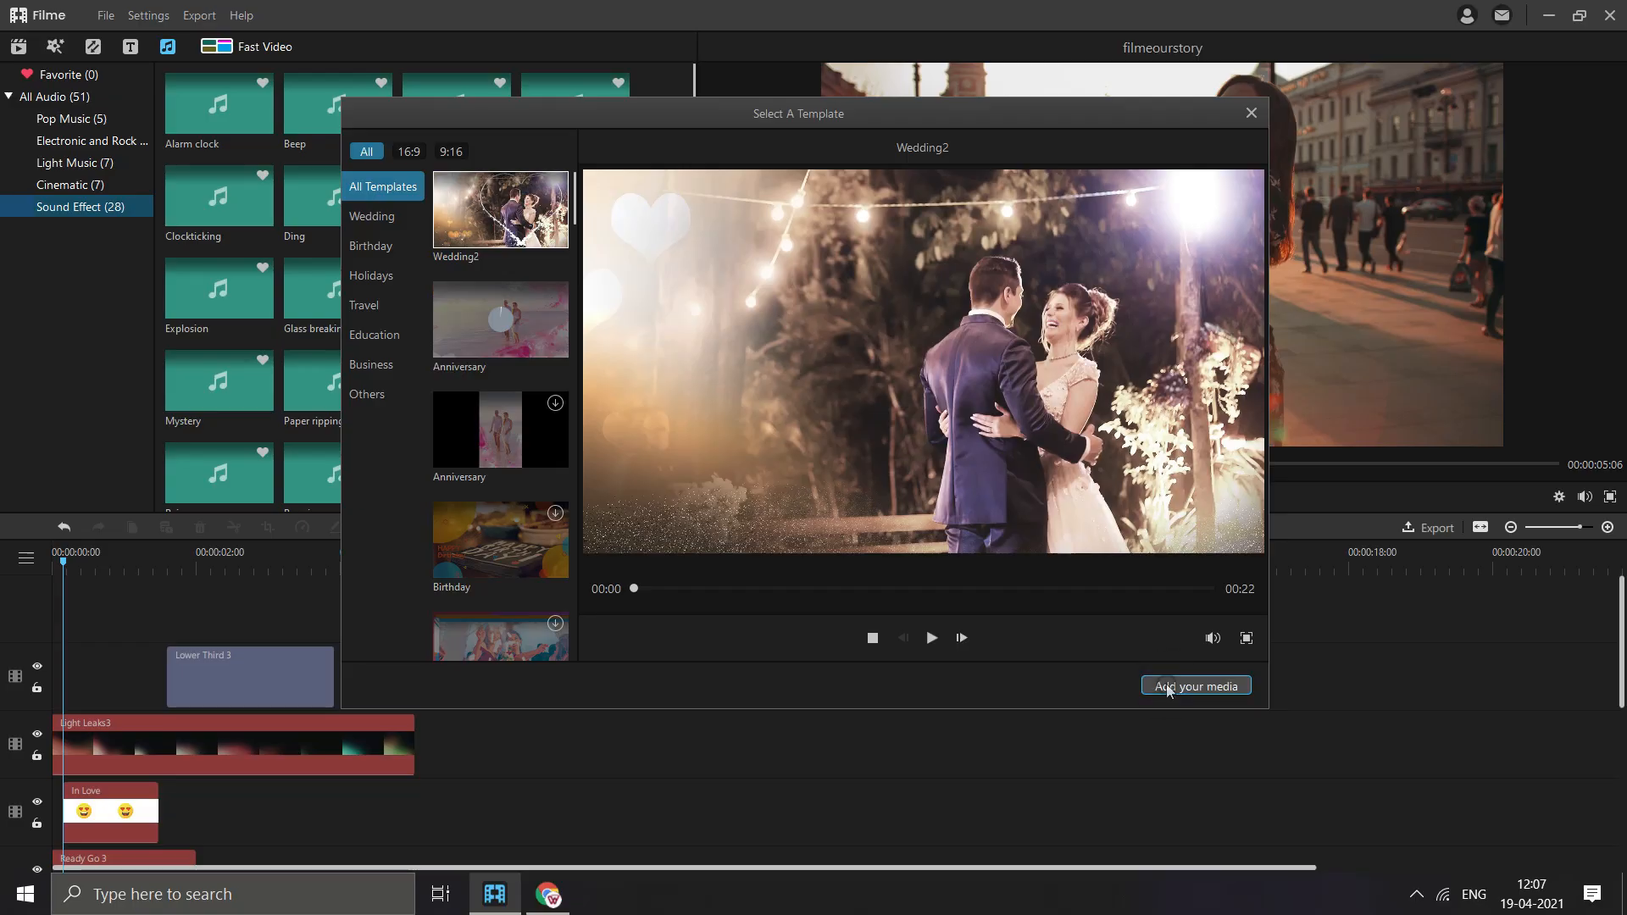
- Examine the options for adding media to the Wedding2 template, including phone import, and leave the template window without adding files
left_click(1168, 689)
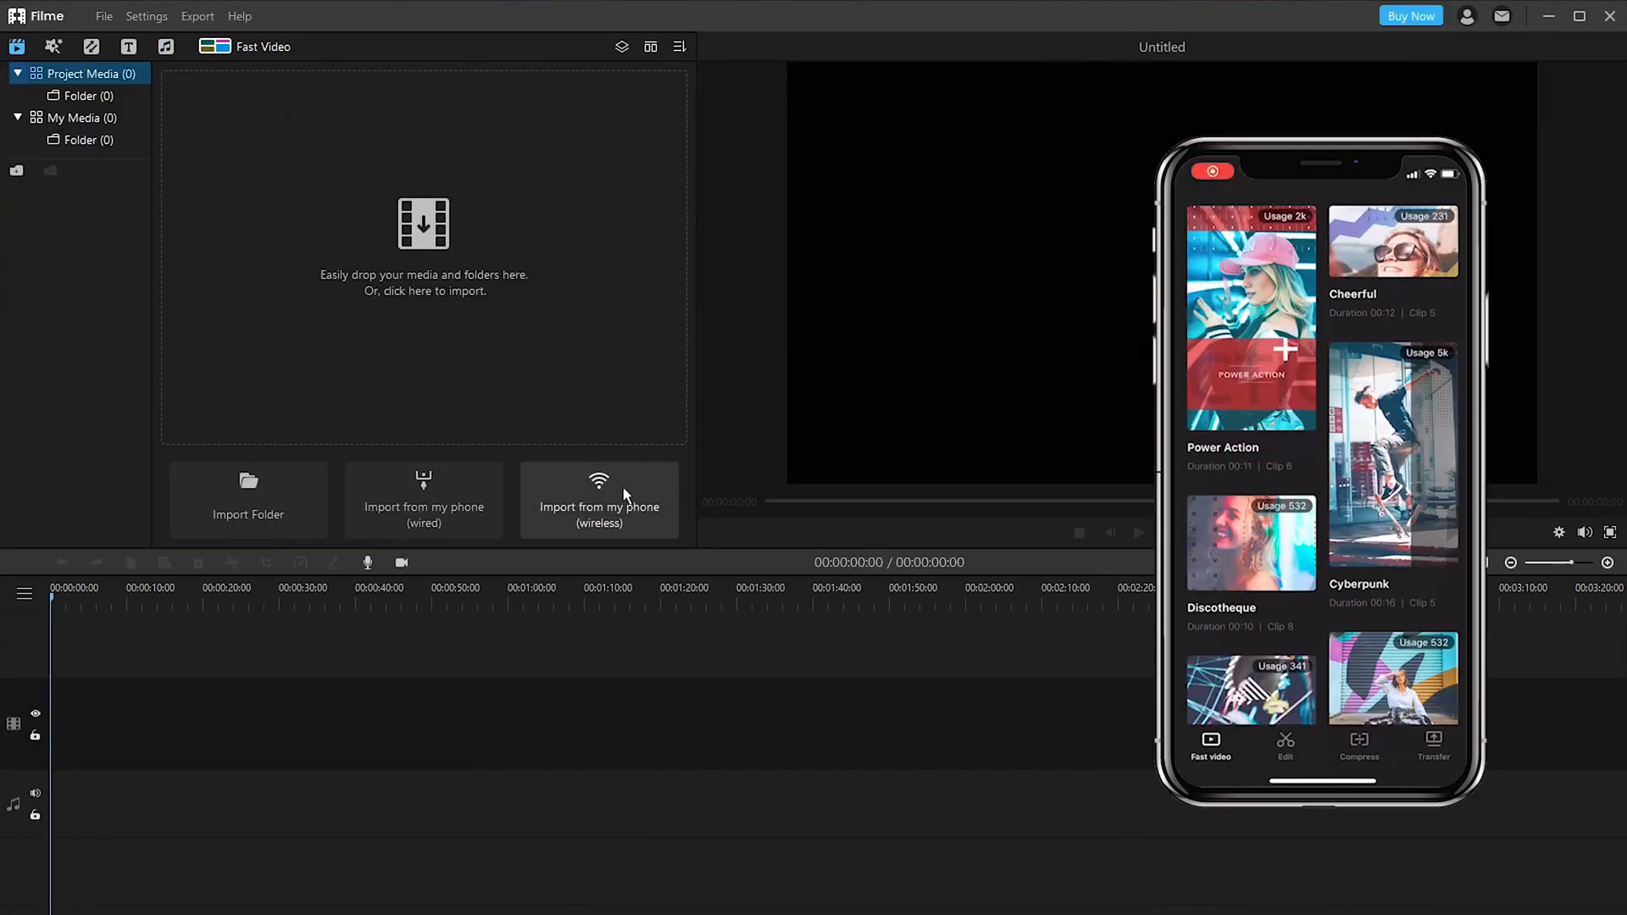
left_click(623, 486)
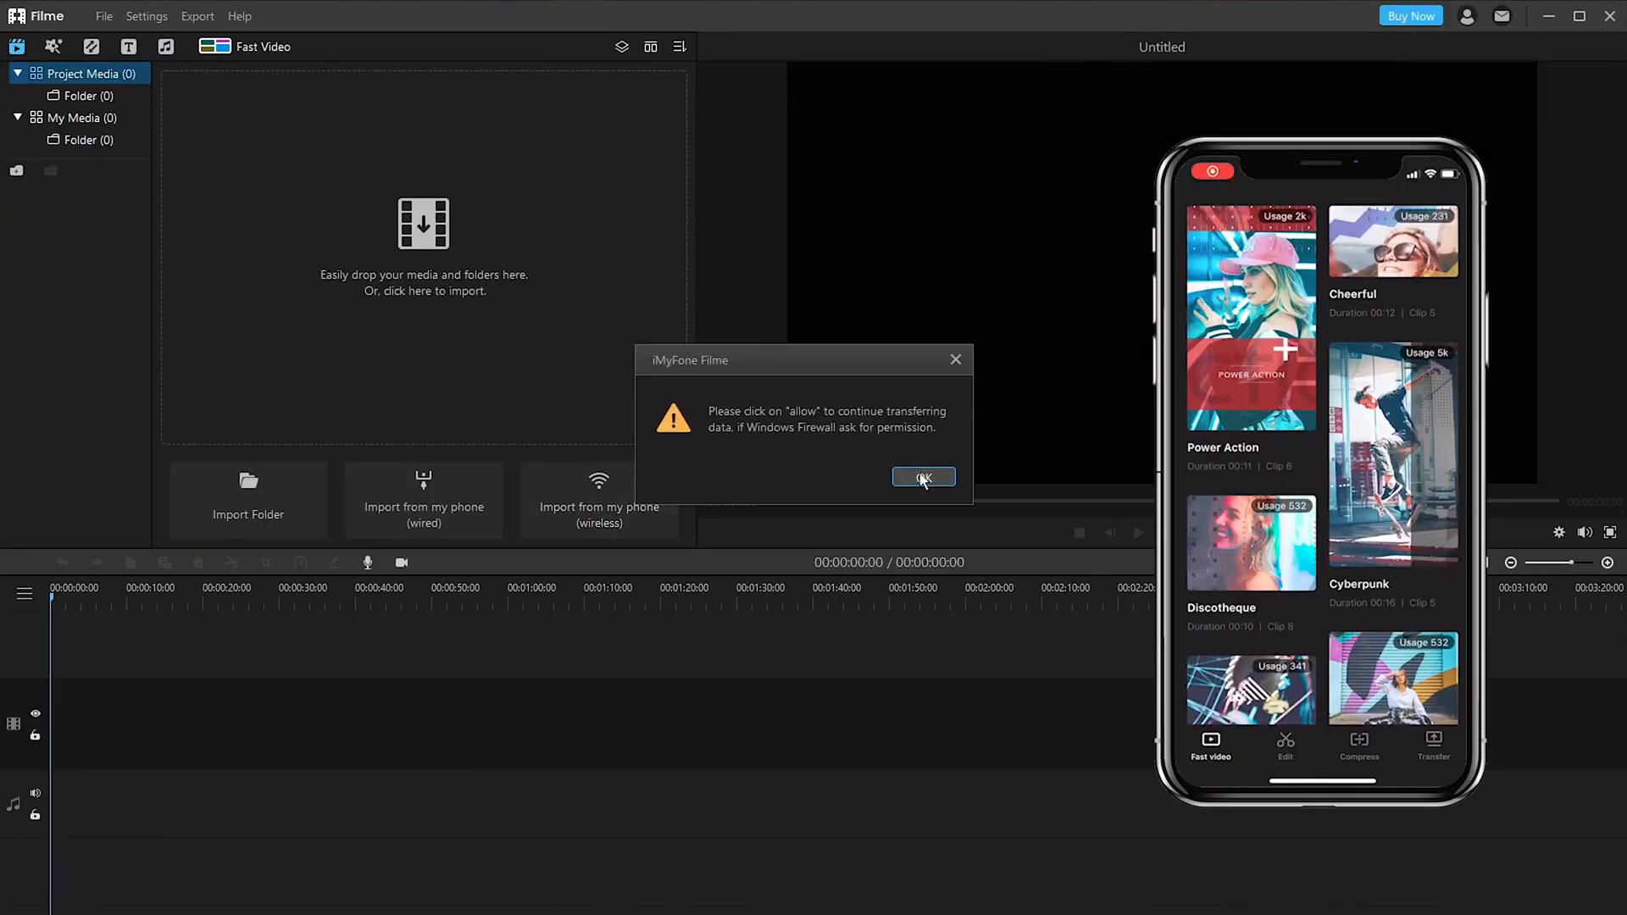
left_click(920, 475)
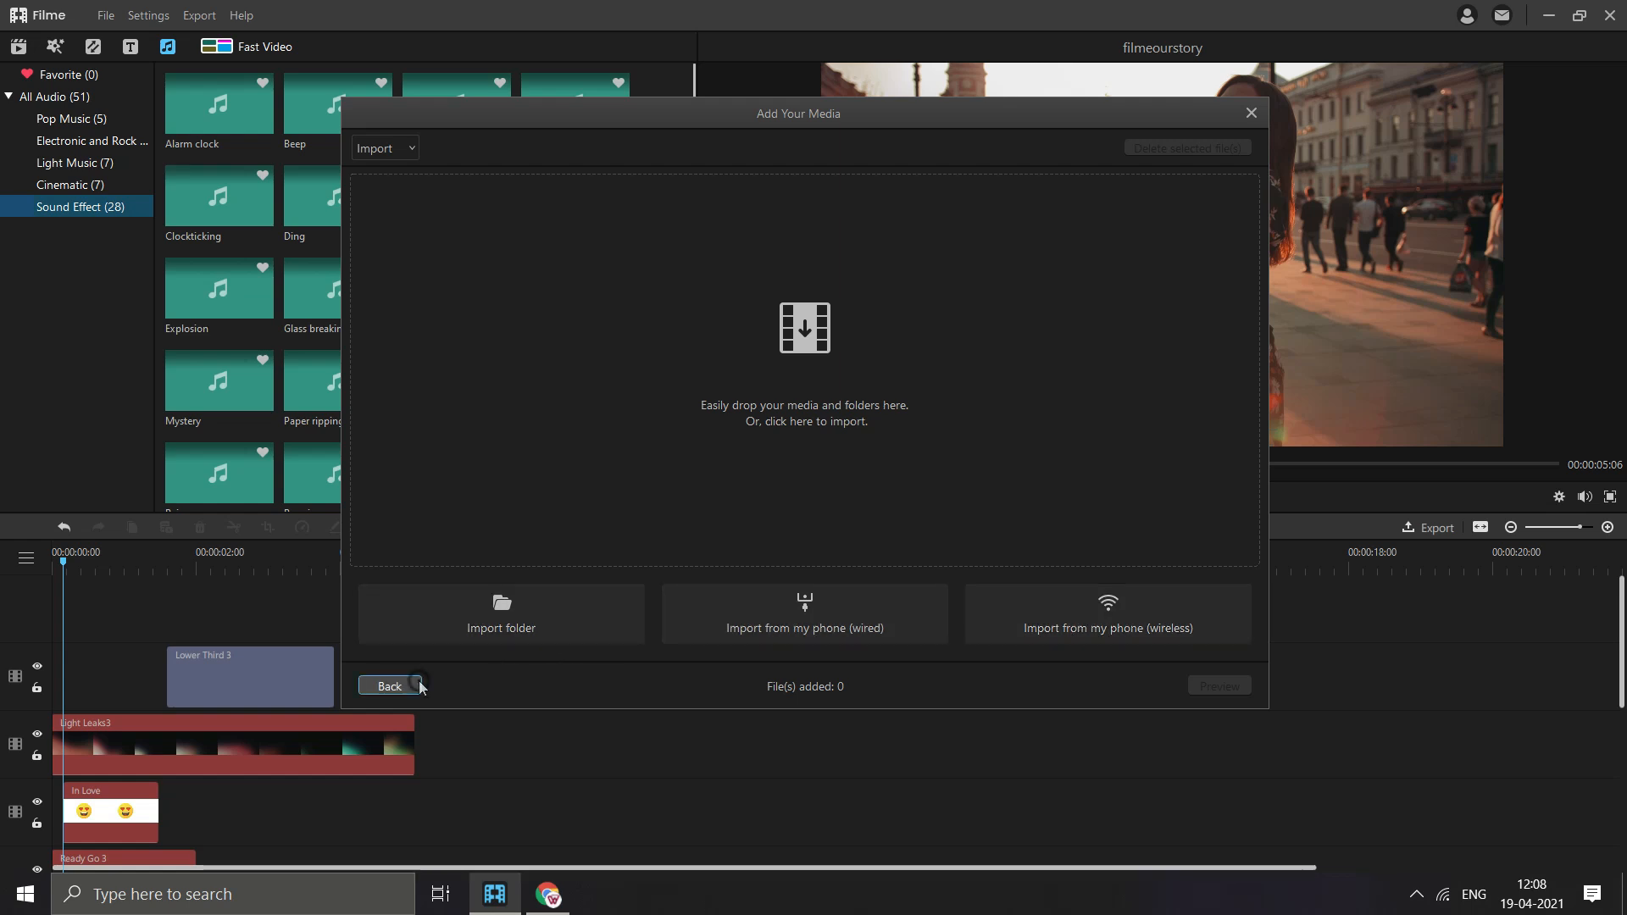
left_click(416, 686)
left_click(1251, 114)
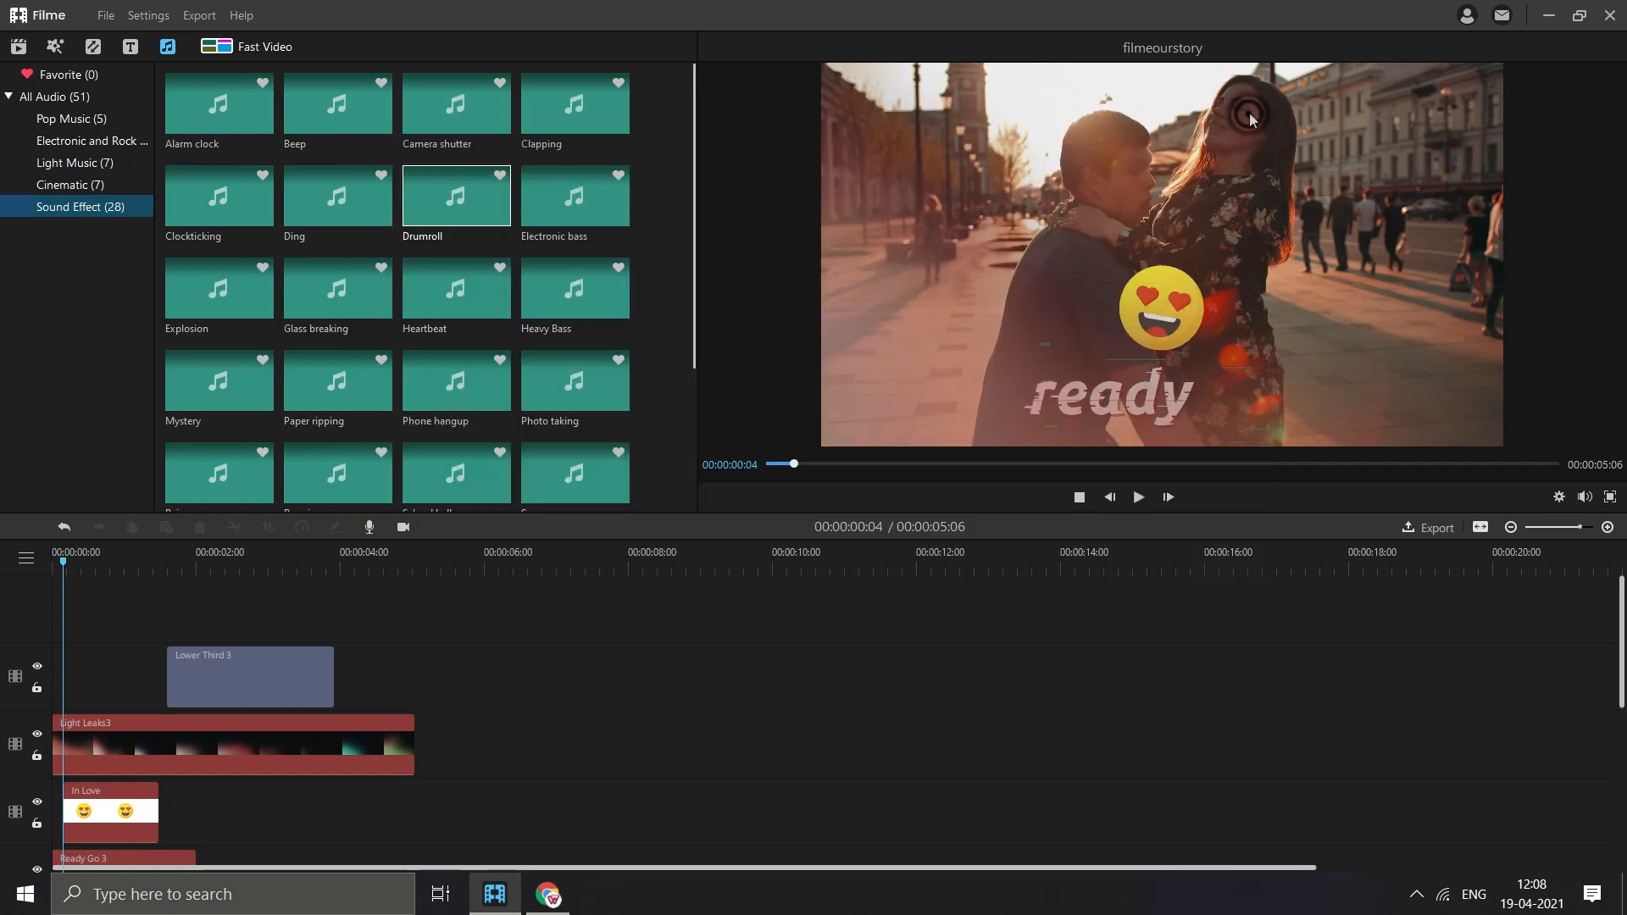
- Close Filme and the browser window showing the Easter templates page
left_click(1610, 17)
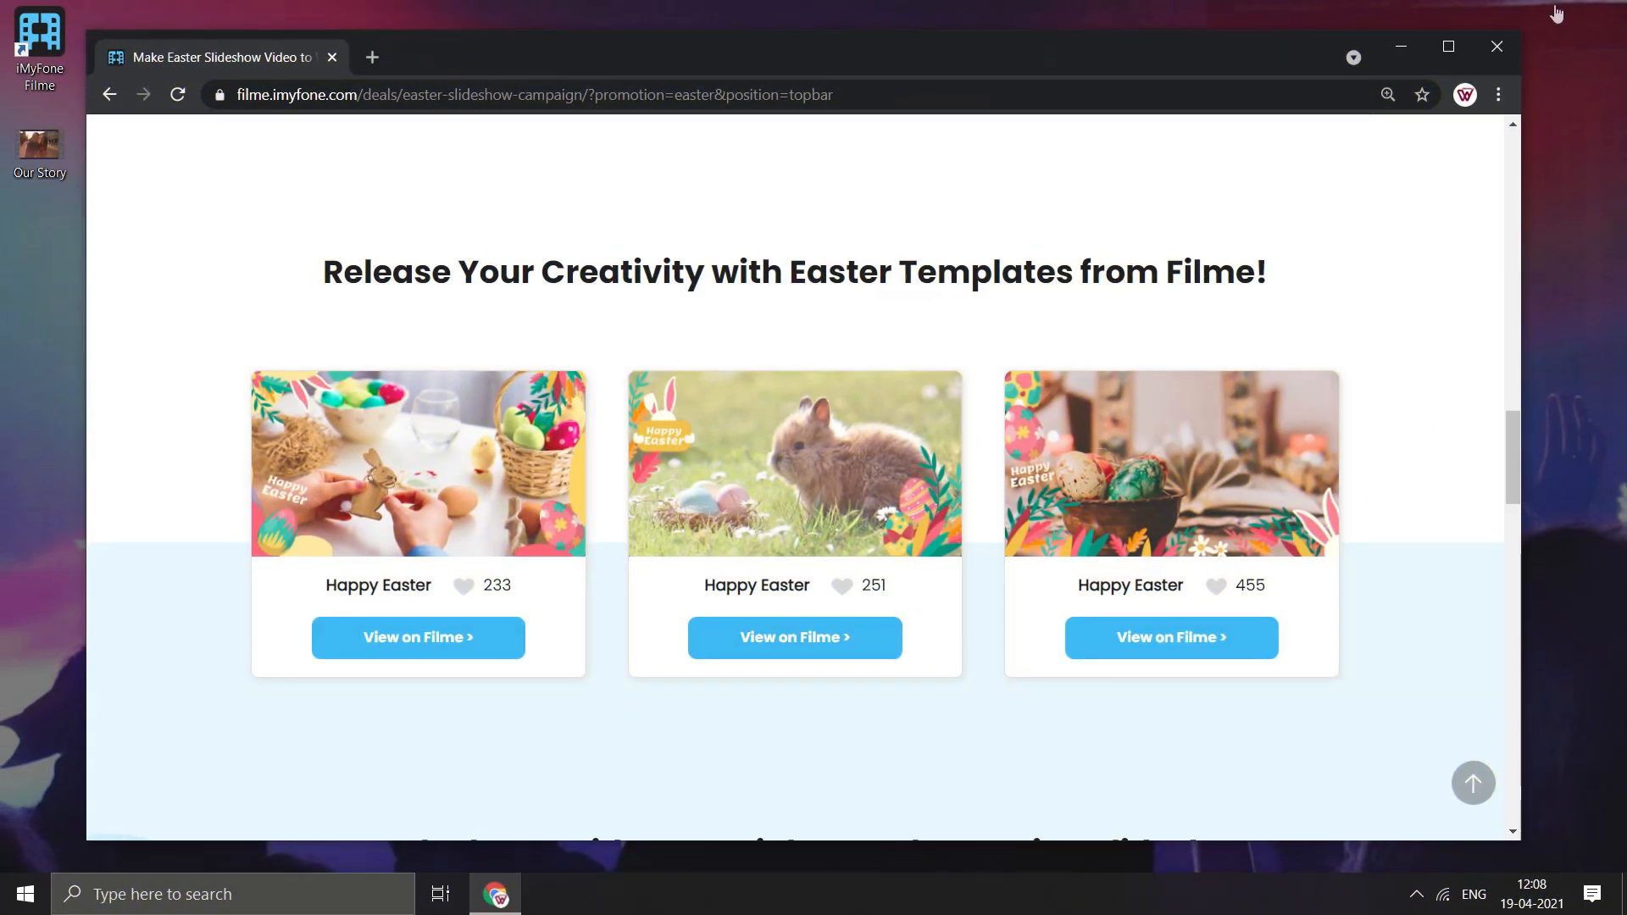
left_click(1499, 46)
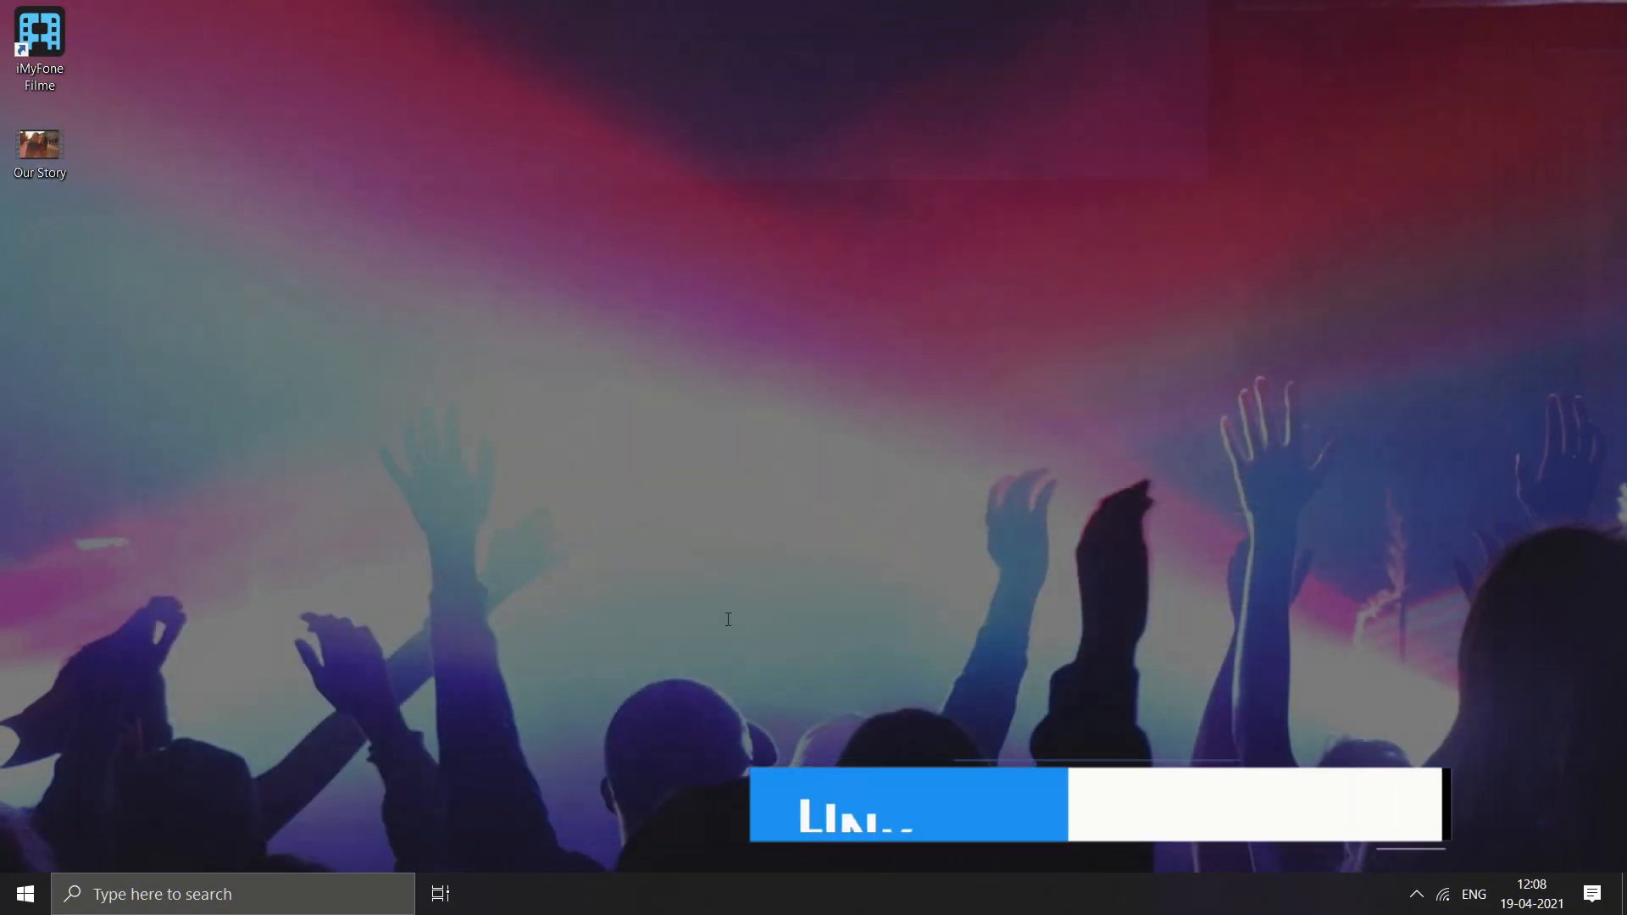